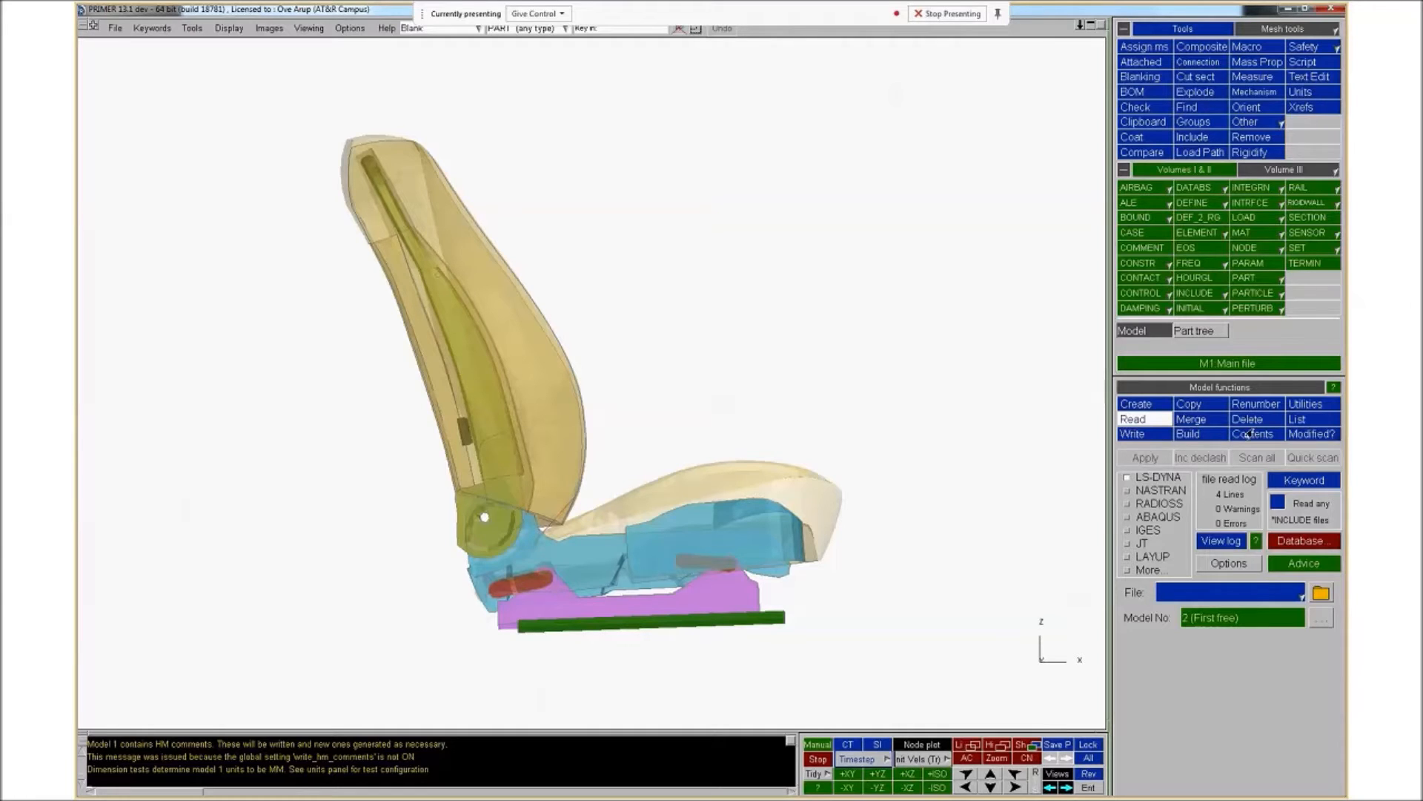
Open the seat model's Mechanism 1 for modification
mouse_move(637, 463)
left_mouse_down("shift")
mouse_move(602, 472)
mouse_move(657, 438)
mouse_move(648, 483)
mouse_move(643, 465)
left_mouse_up("shift")
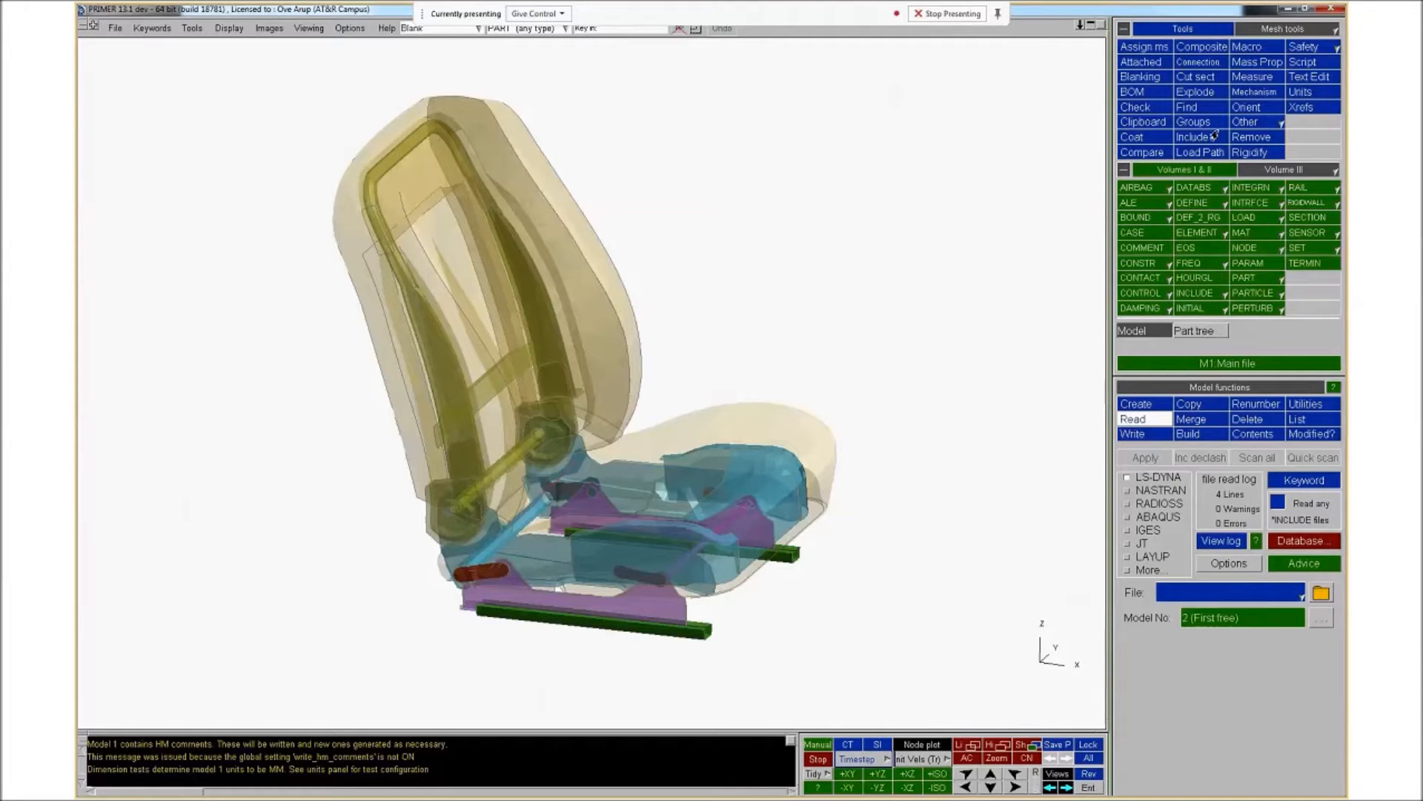
left_click(1254, 92)
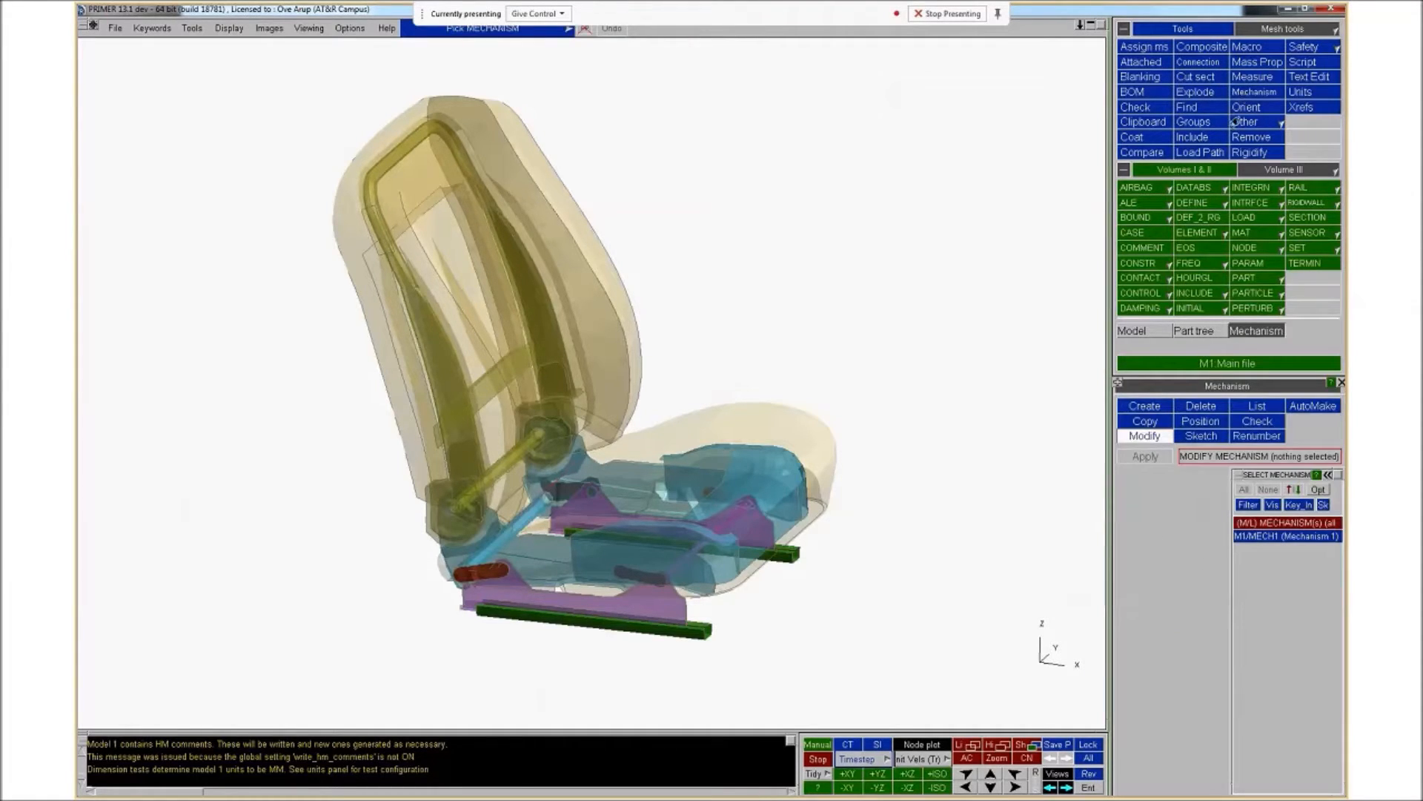
mouse_move(1275, 537)
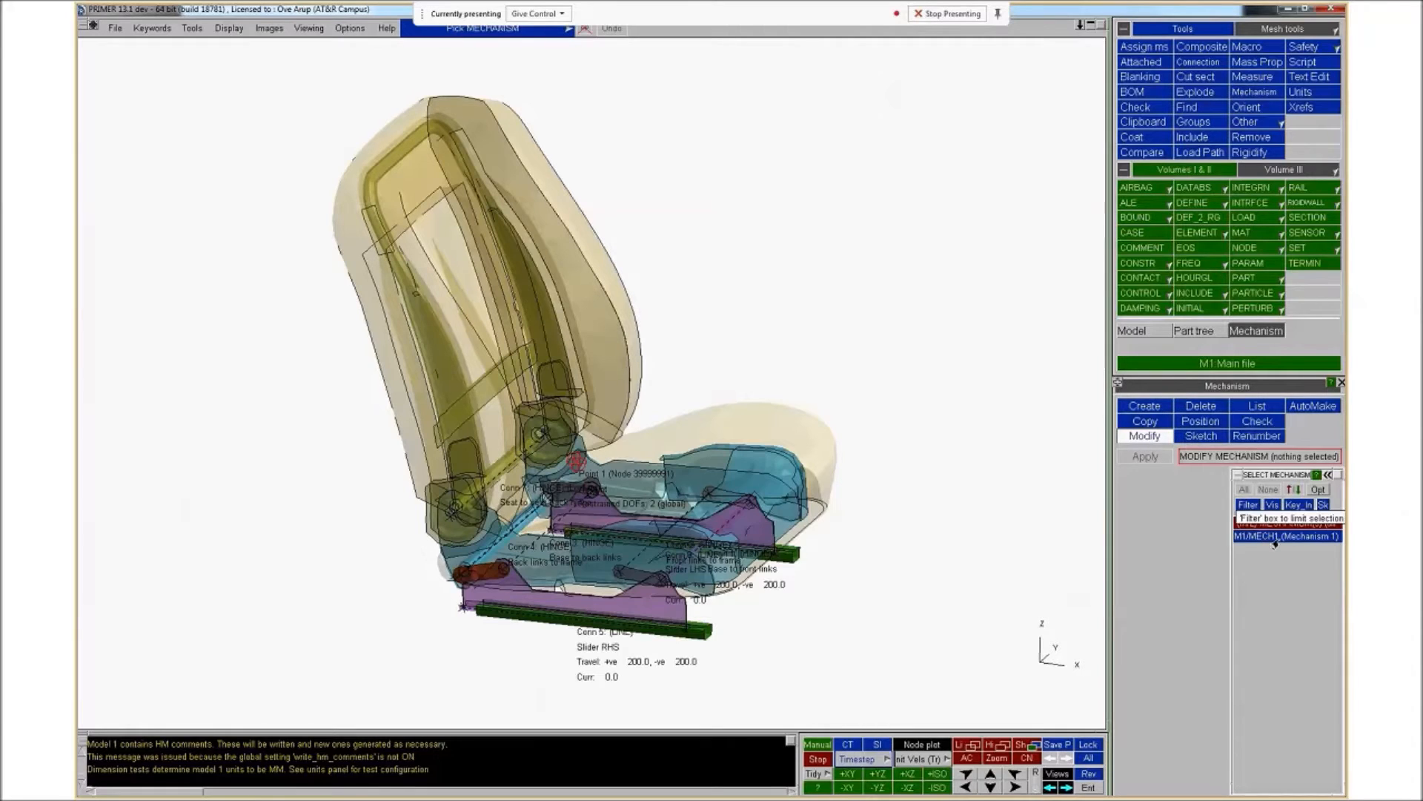
left_click(1278, 538)
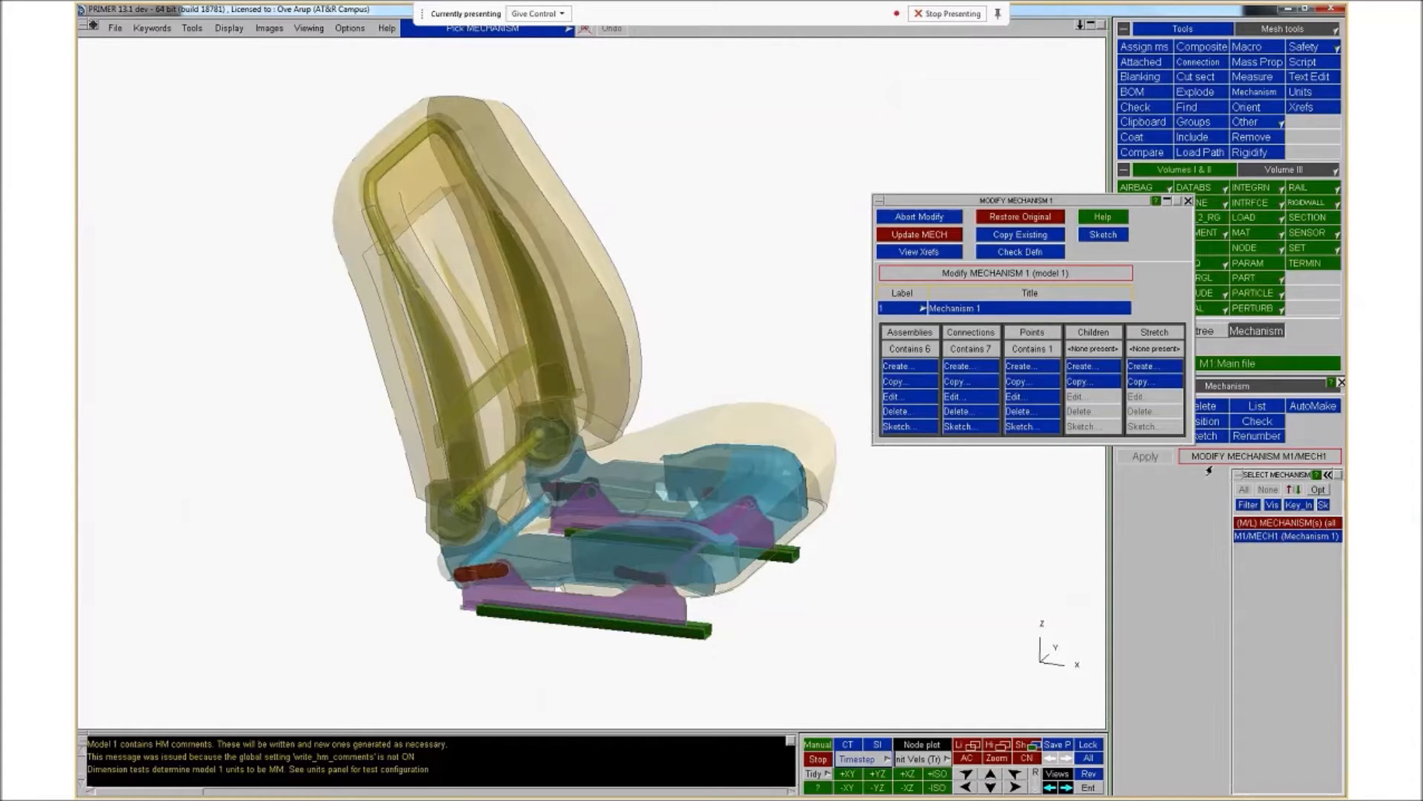
Inspect the Seat back assembly definition of the mechanism and abort its modification
left_click(909, 396)
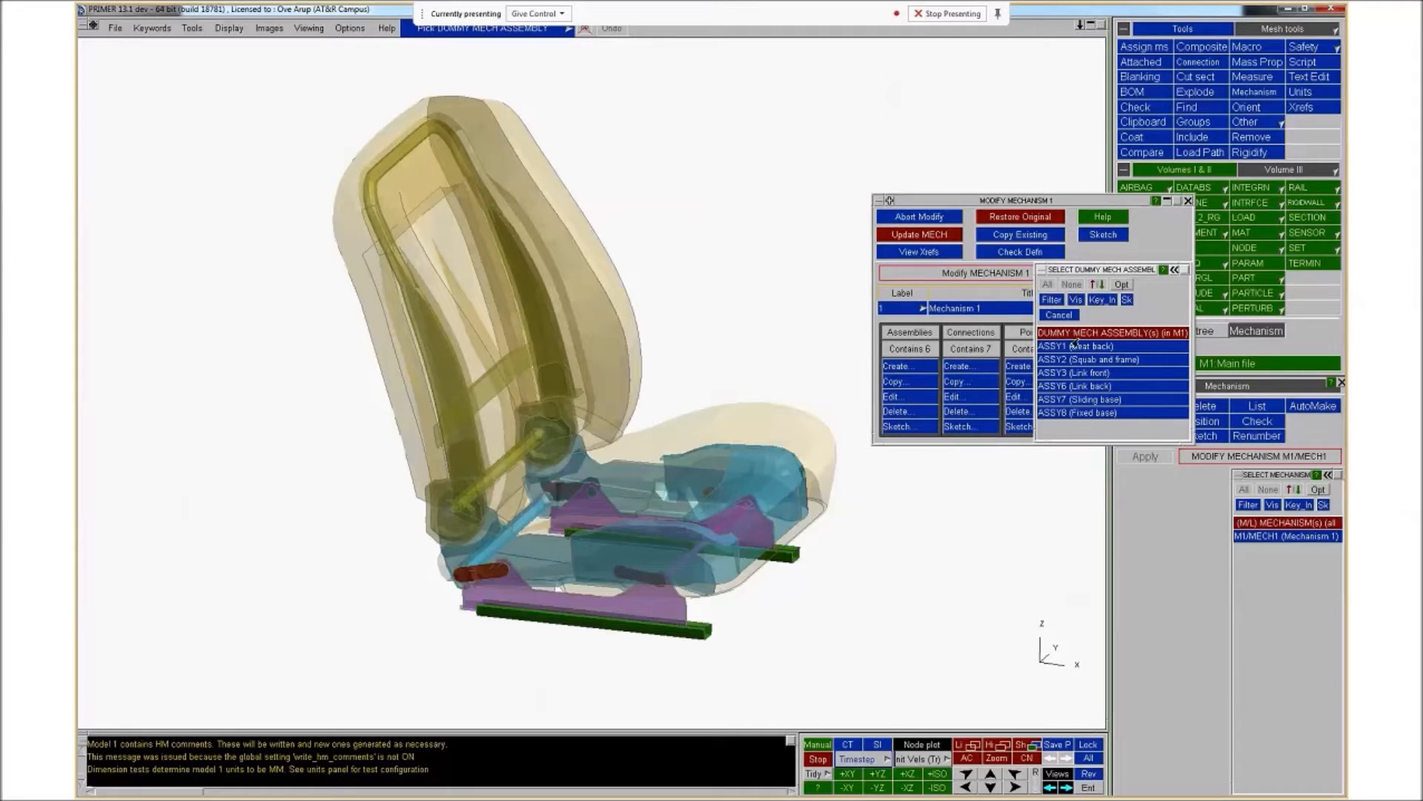
mouse_move(1077, 348)
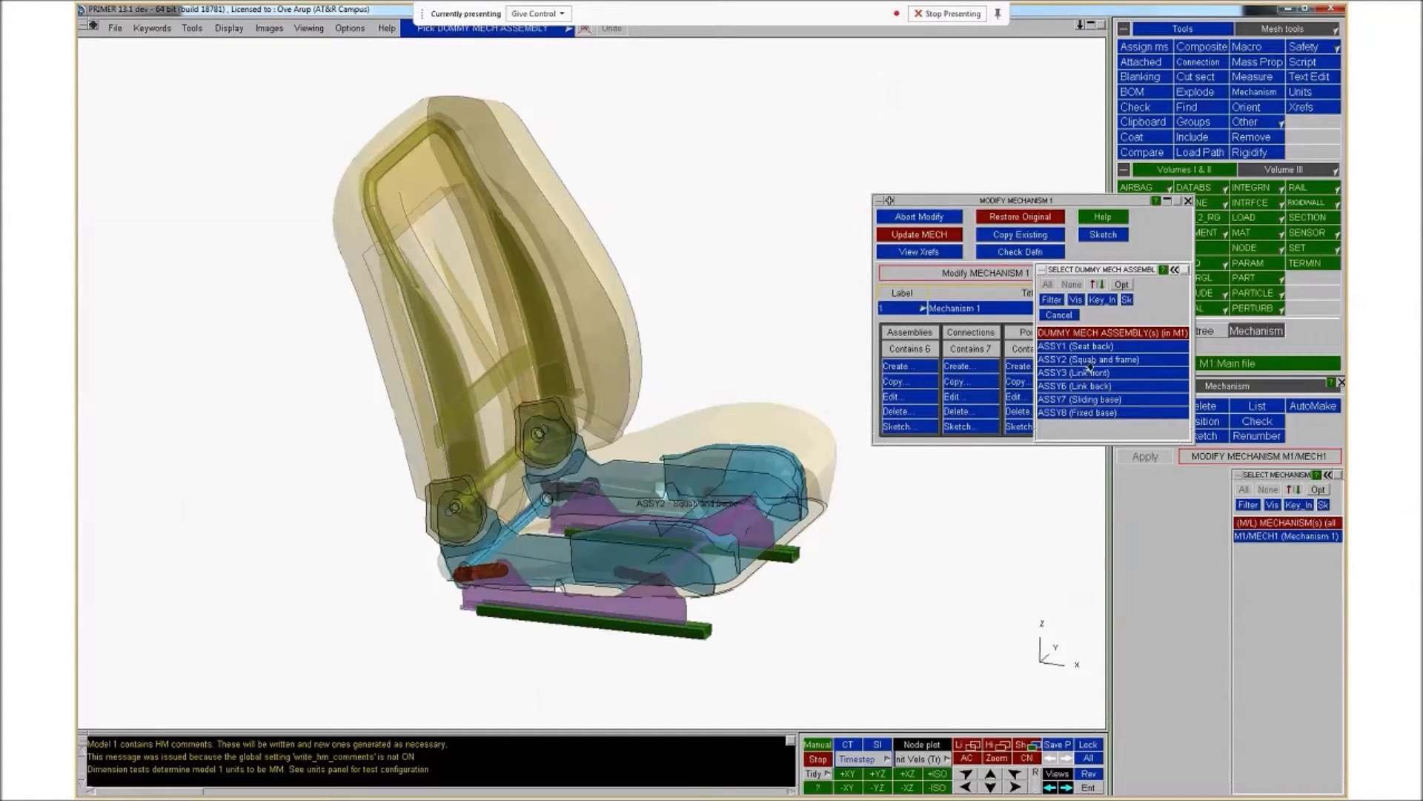
left_click(1096, 347)
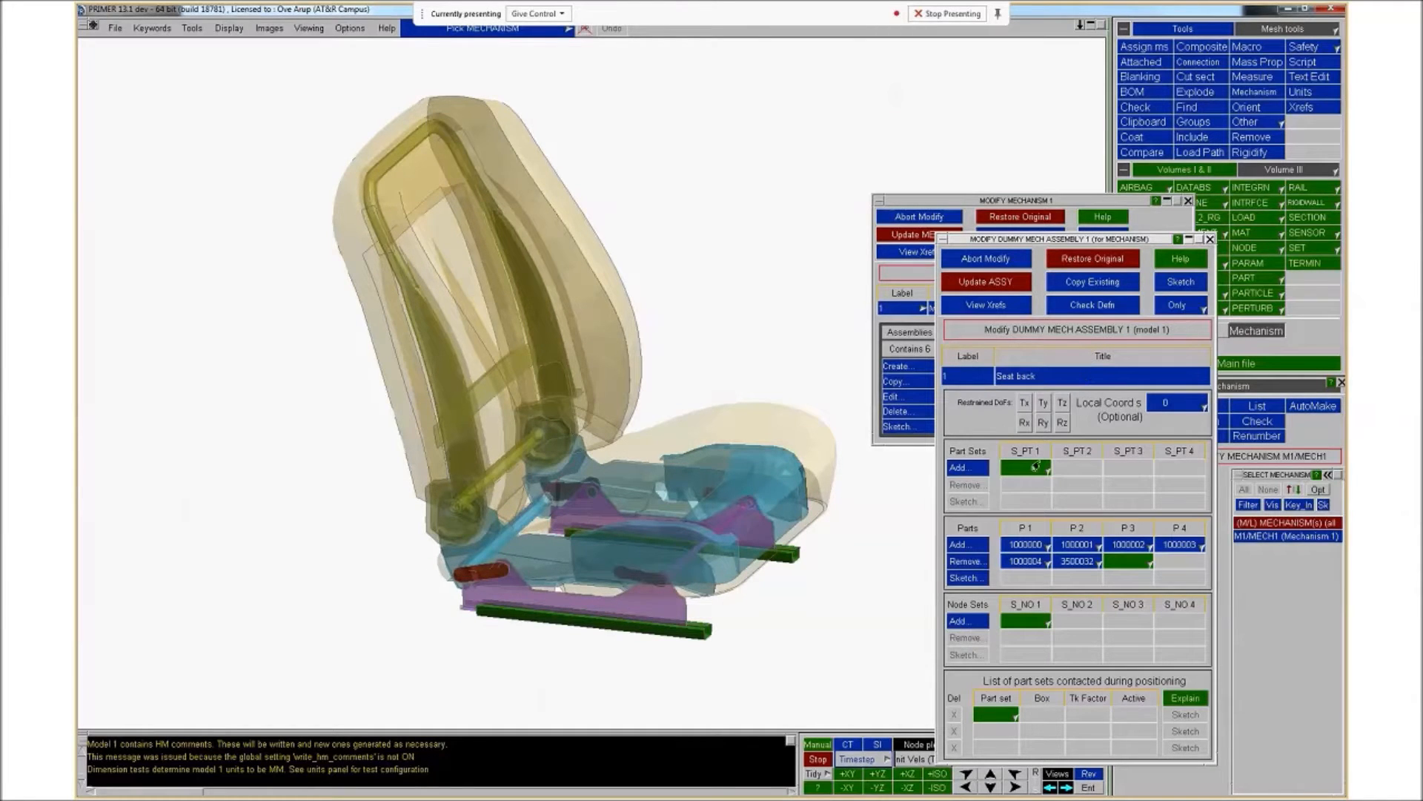
left_click(993, 265)
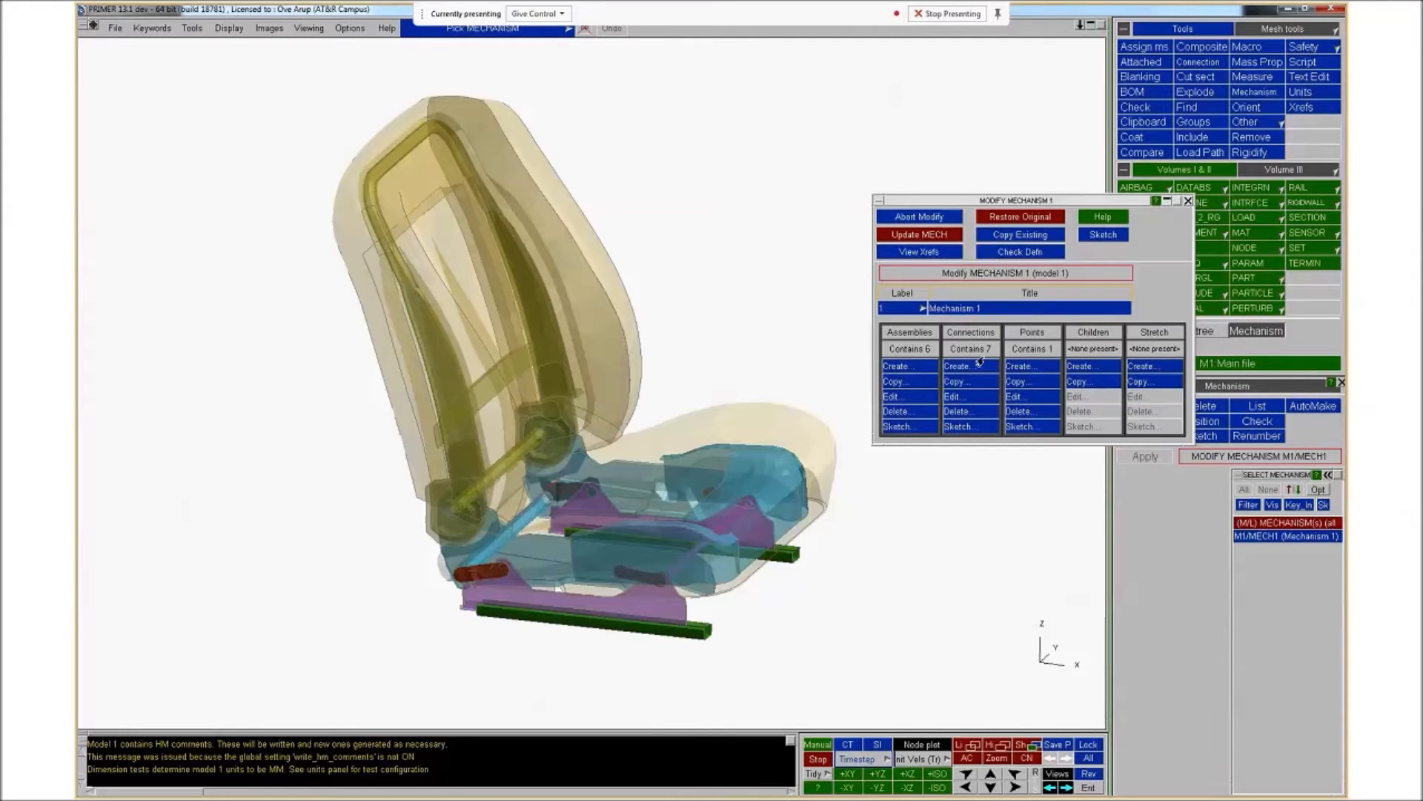
Open the Seat to seat back hinge connection and sketch each of its two assemblies
left_click(967, 398)
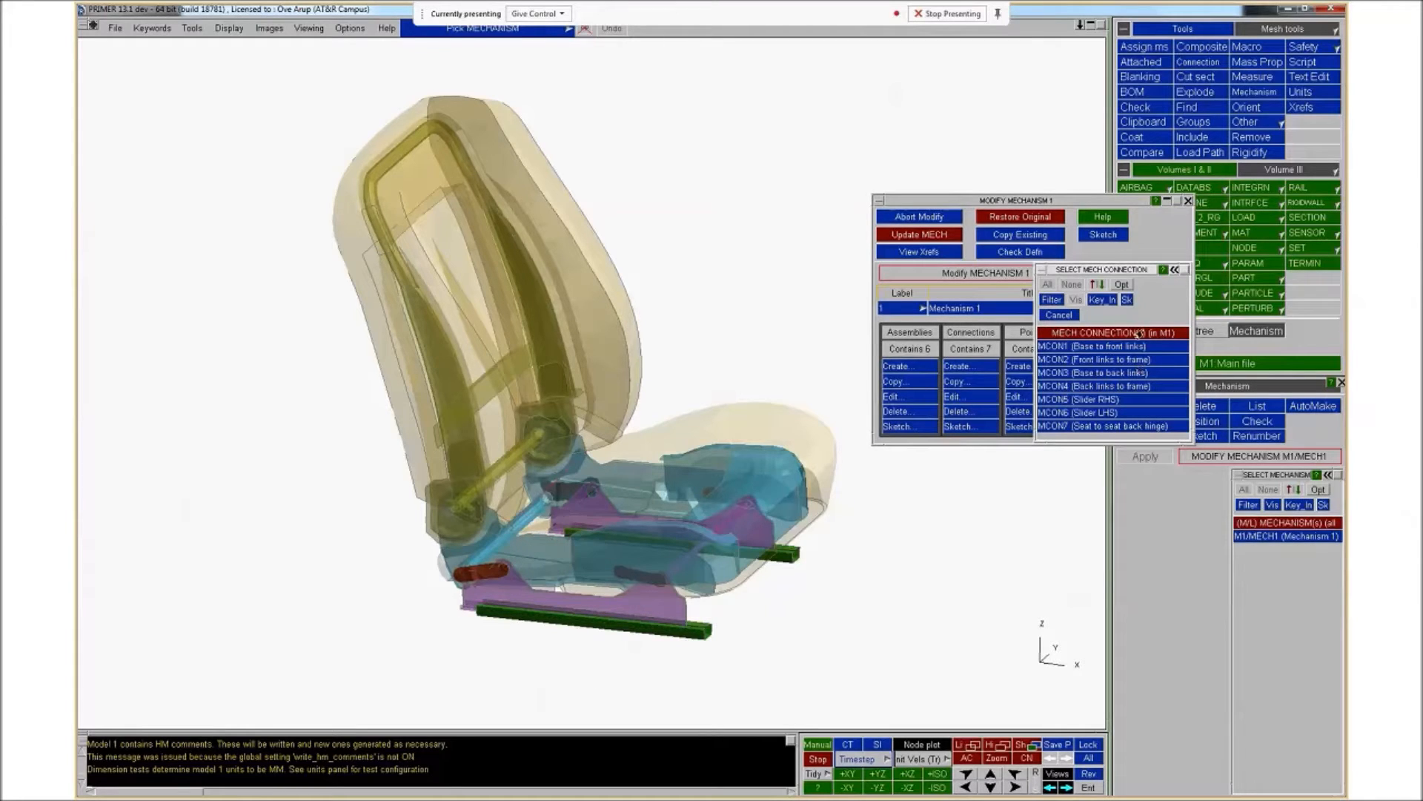
left_click(1123, 427)
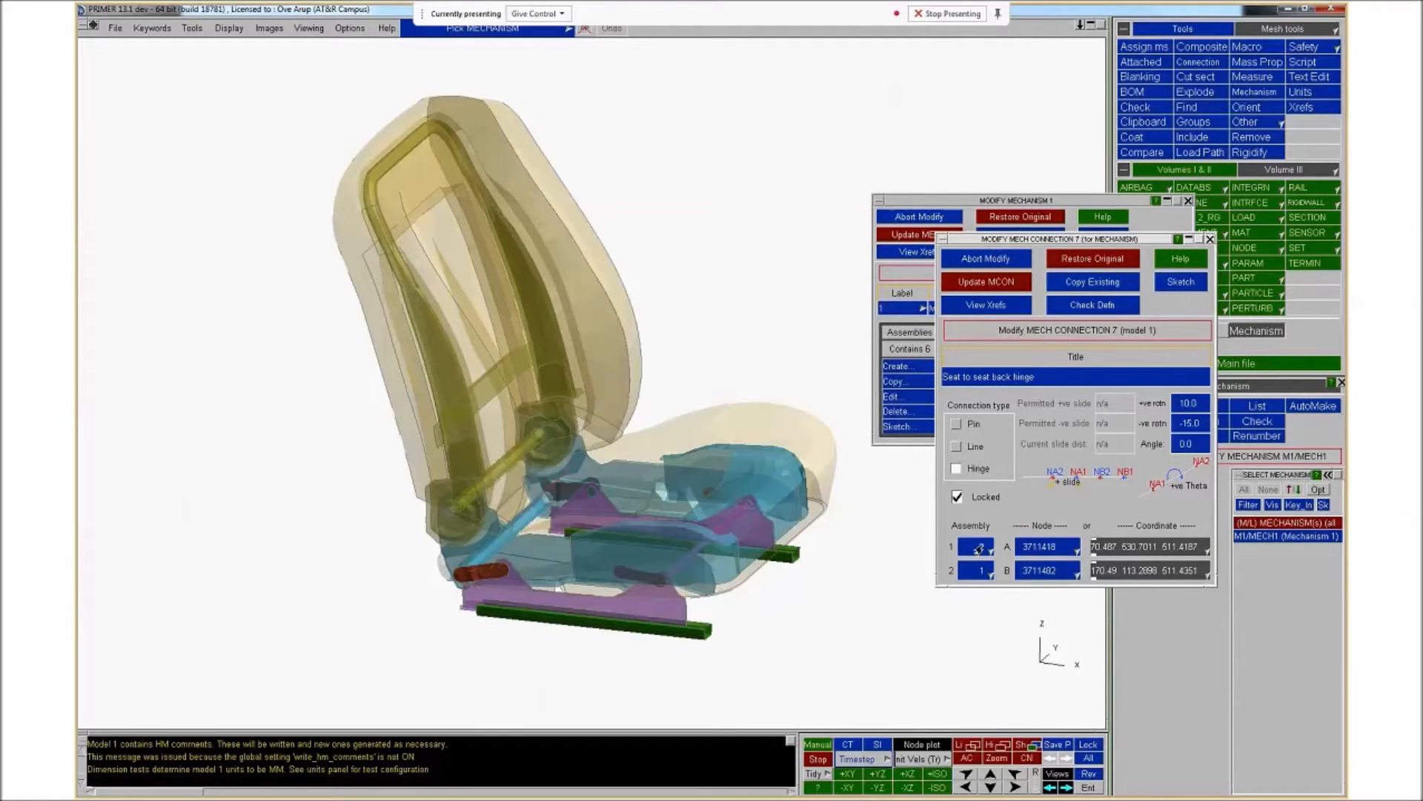
left_click(983, 548)
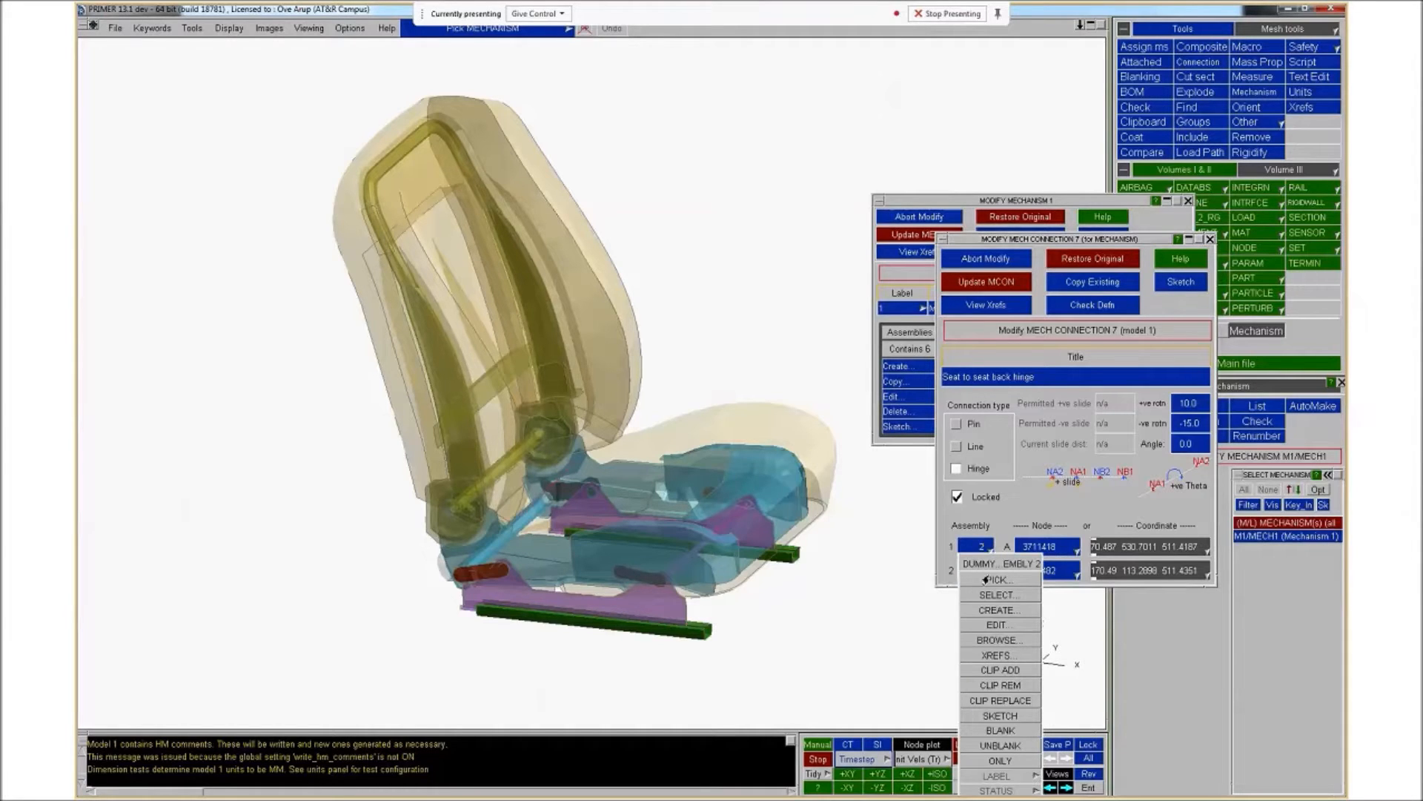
left_click(1000, 715)
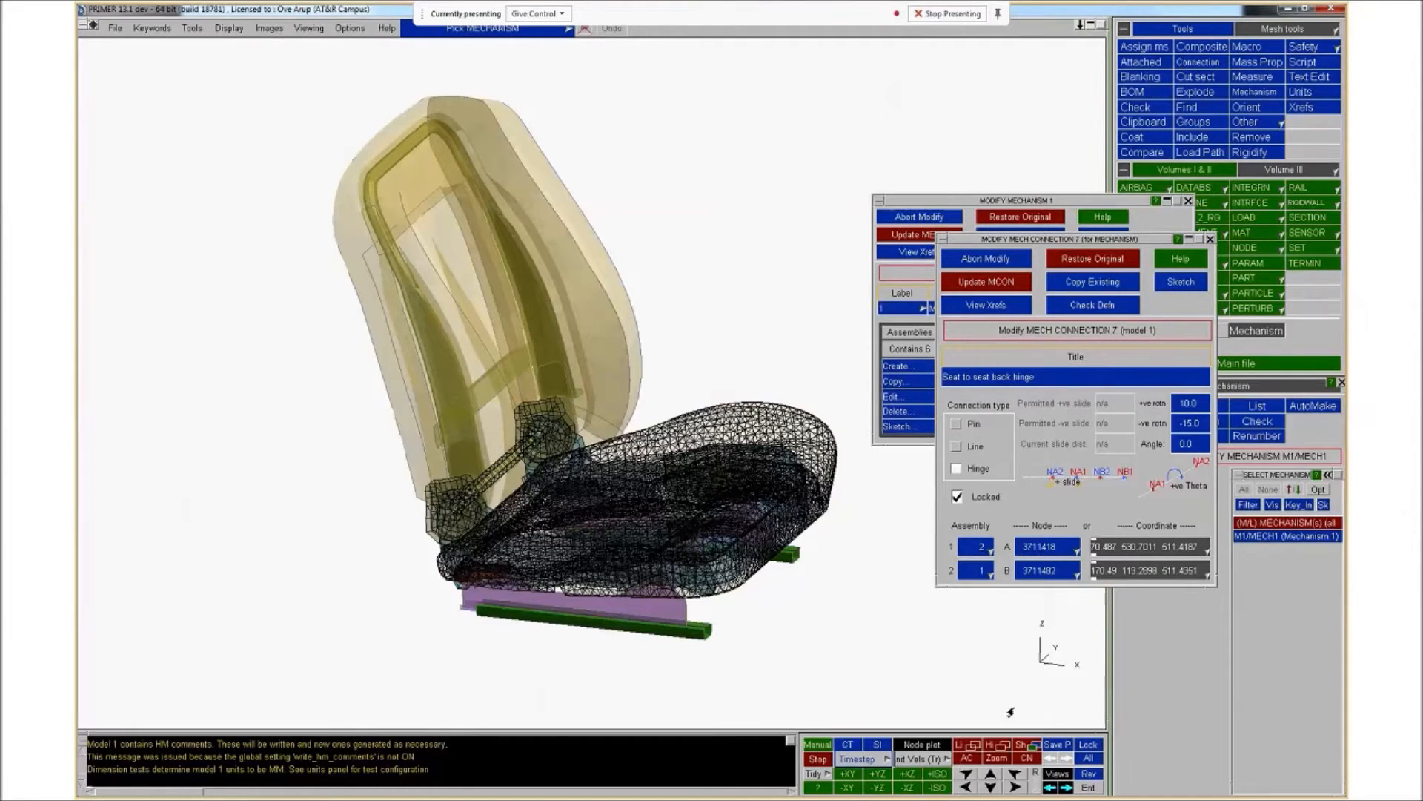
left_click(975, 570)
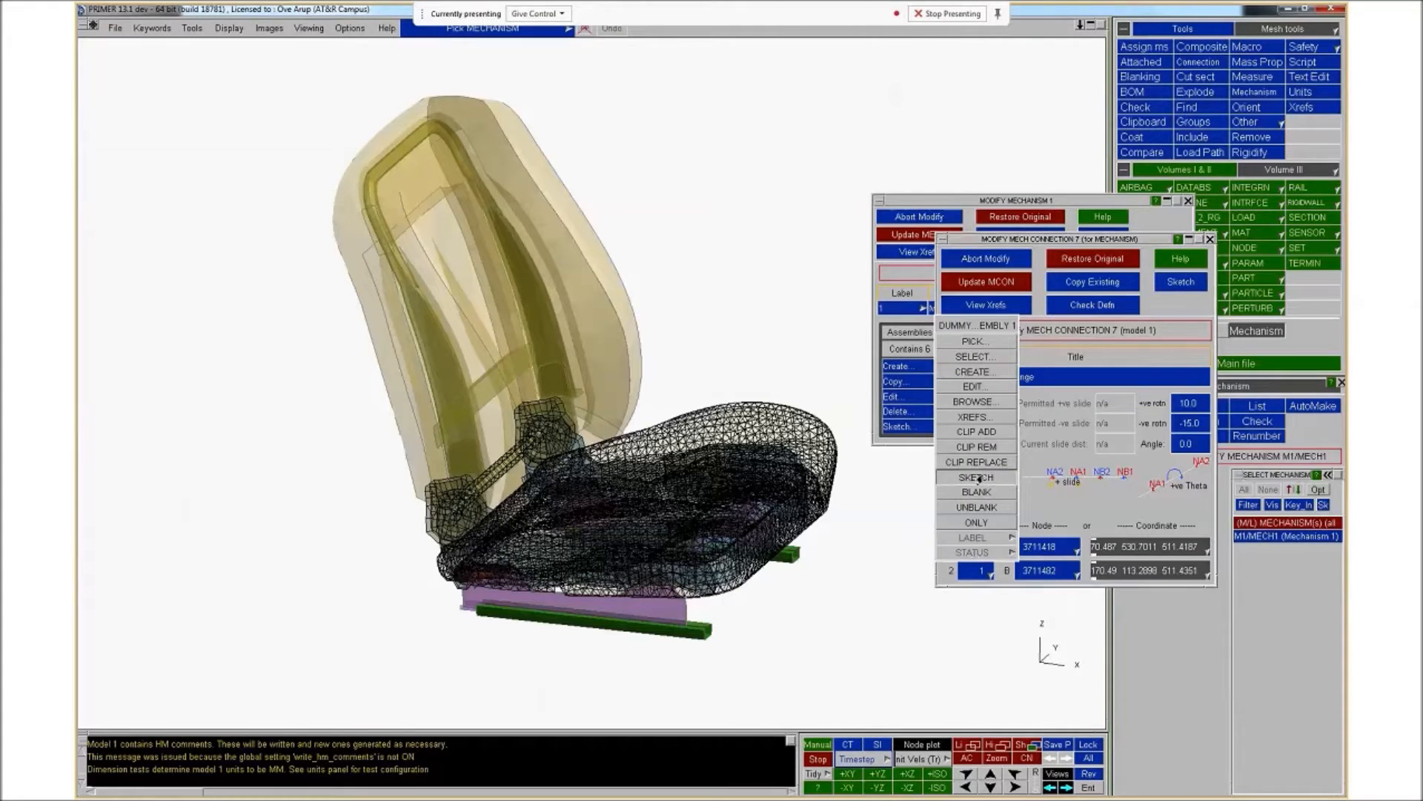
left_click(976, 478)
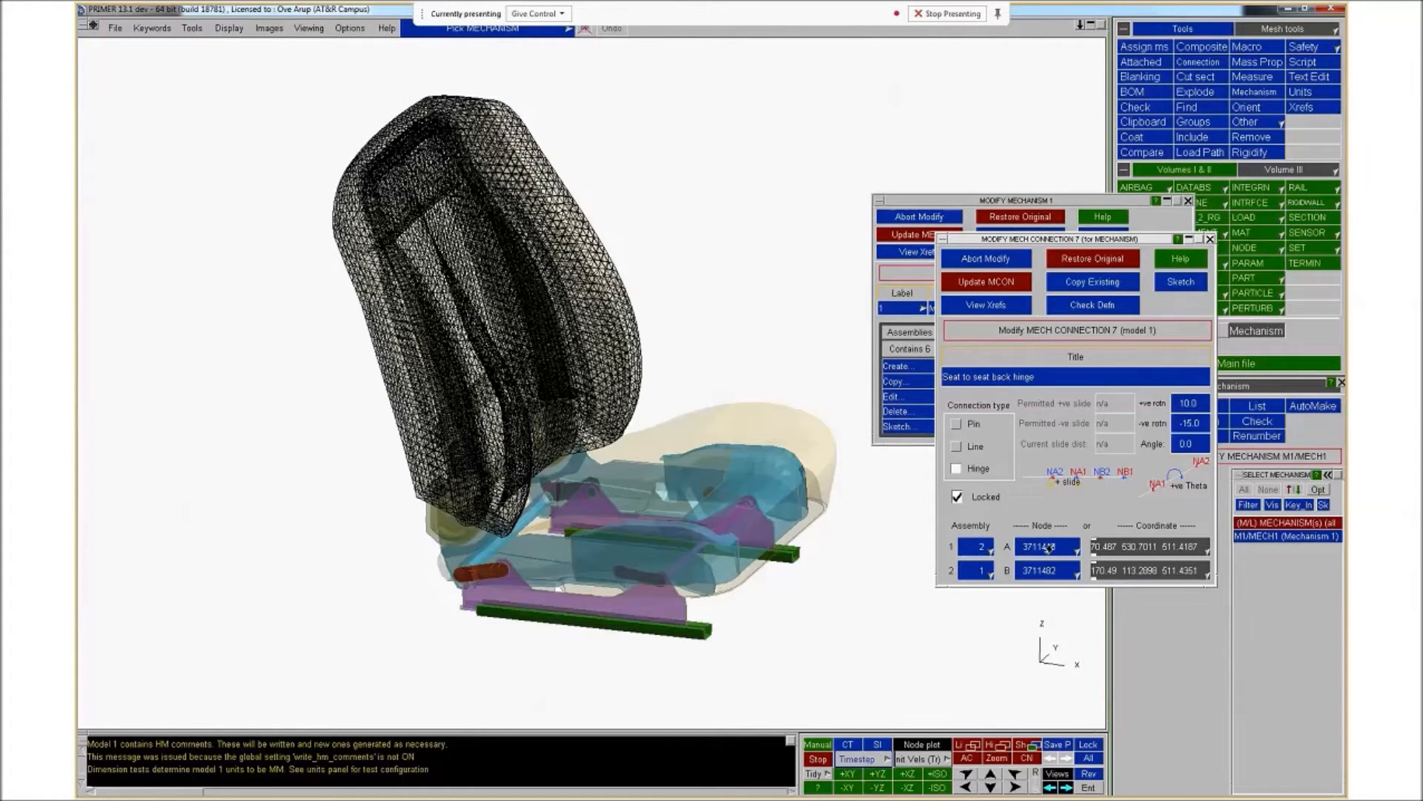
Sketch the hinge connection's nodes A and B, then abort the connection modification
right_click(1050, 548)
left_click(1064, 717)
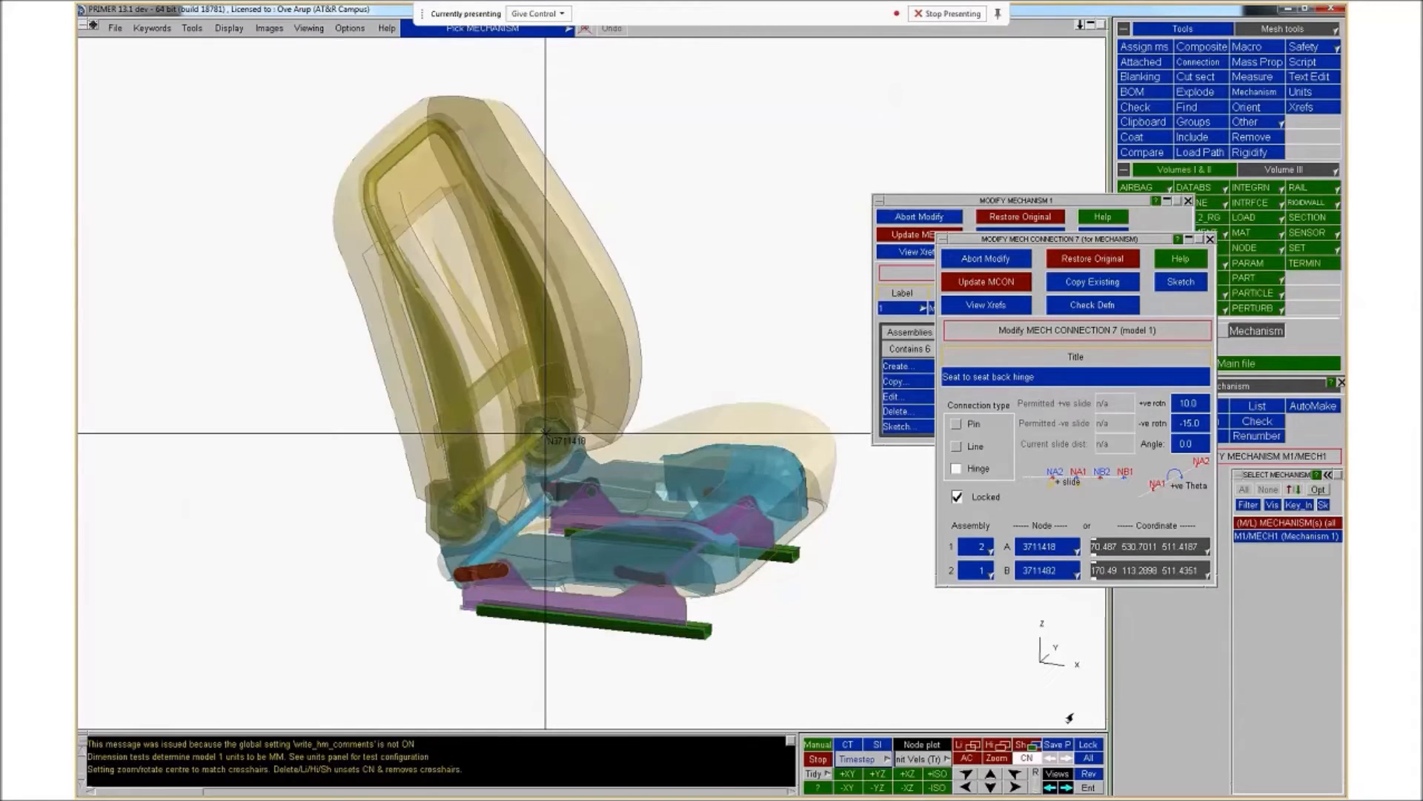
right_click(1050, 571)
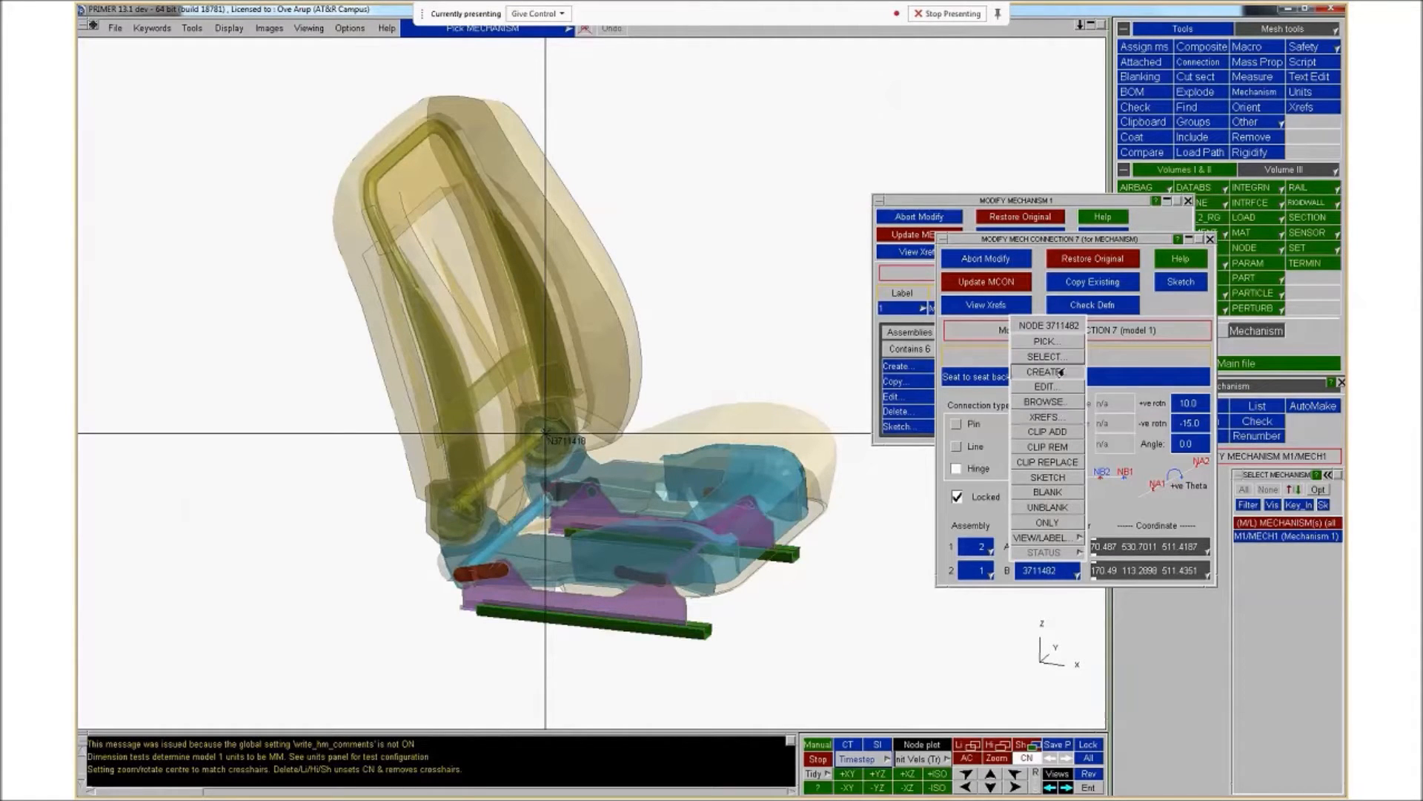
left_click(1059, 479)
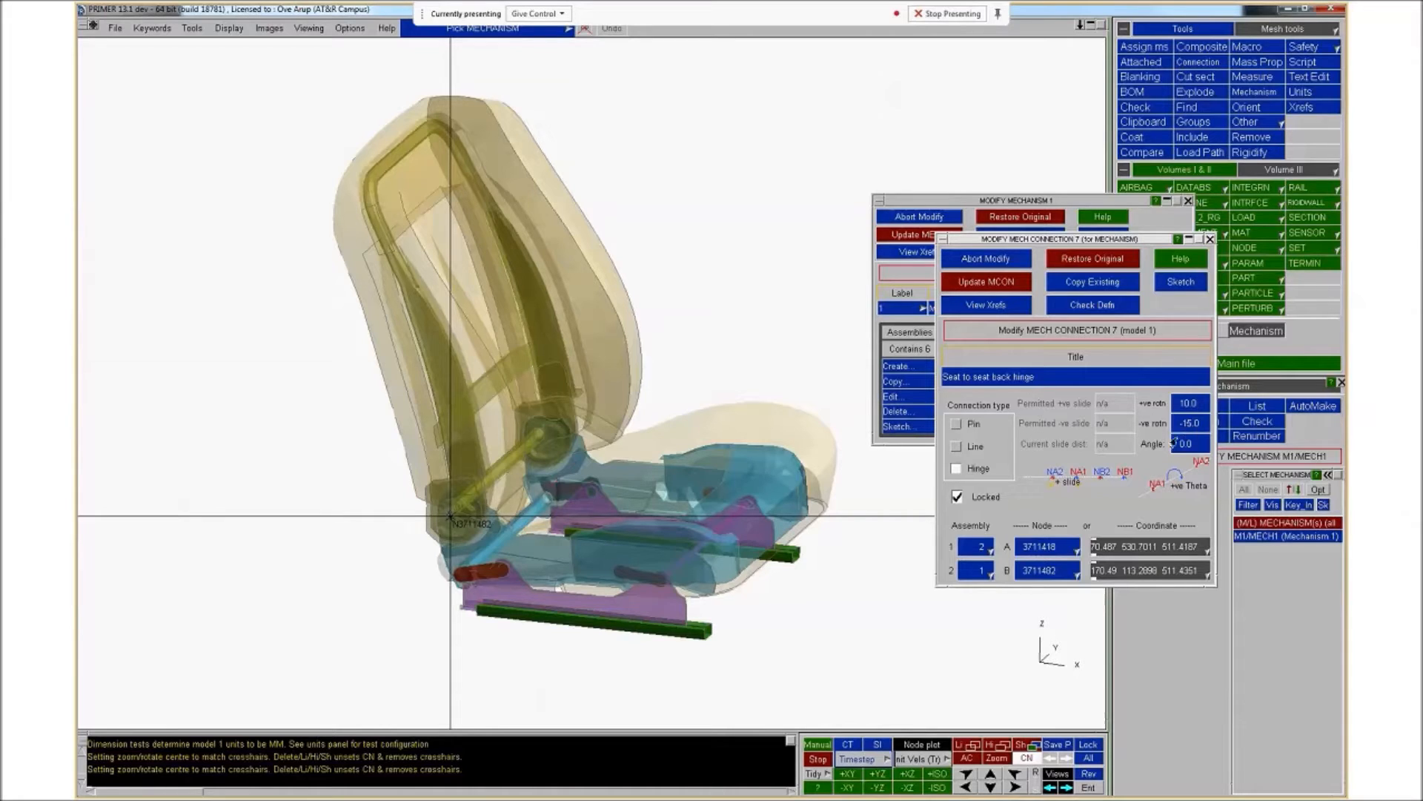
left_click(1002, 257)
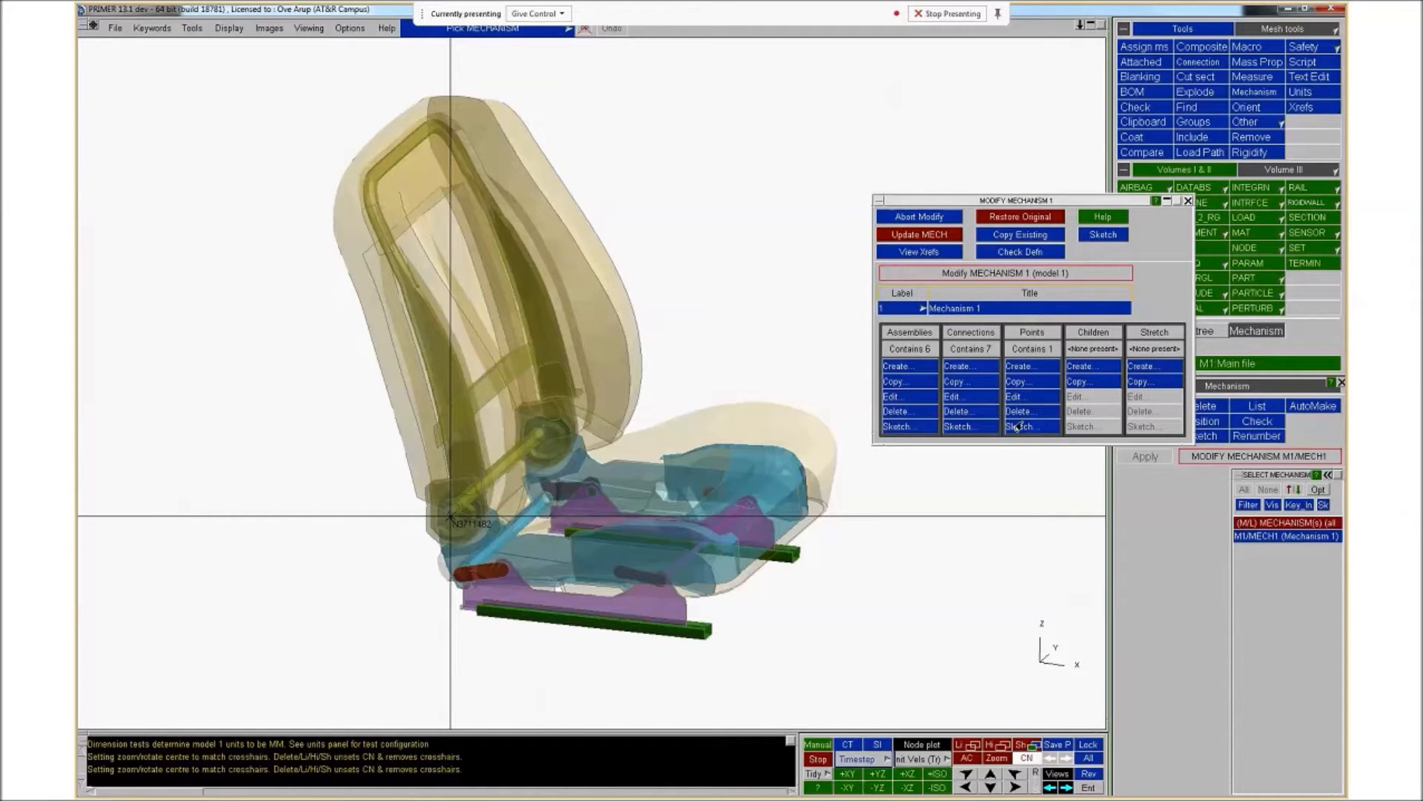
Inspect and sketch the H-Point mechanism point, then abort the point and mechanism modifications
left_click(1015, 397)
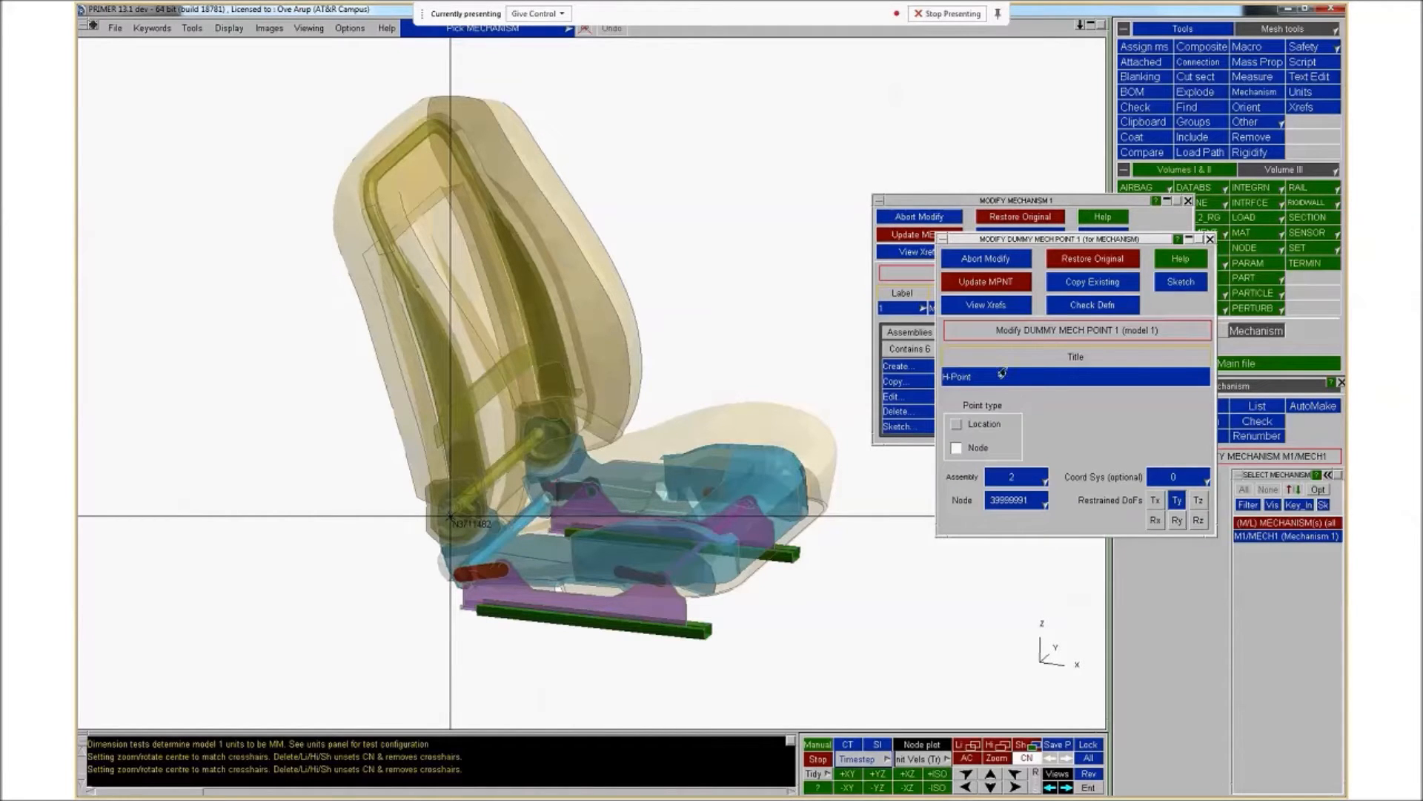
left_click(1178, 281)
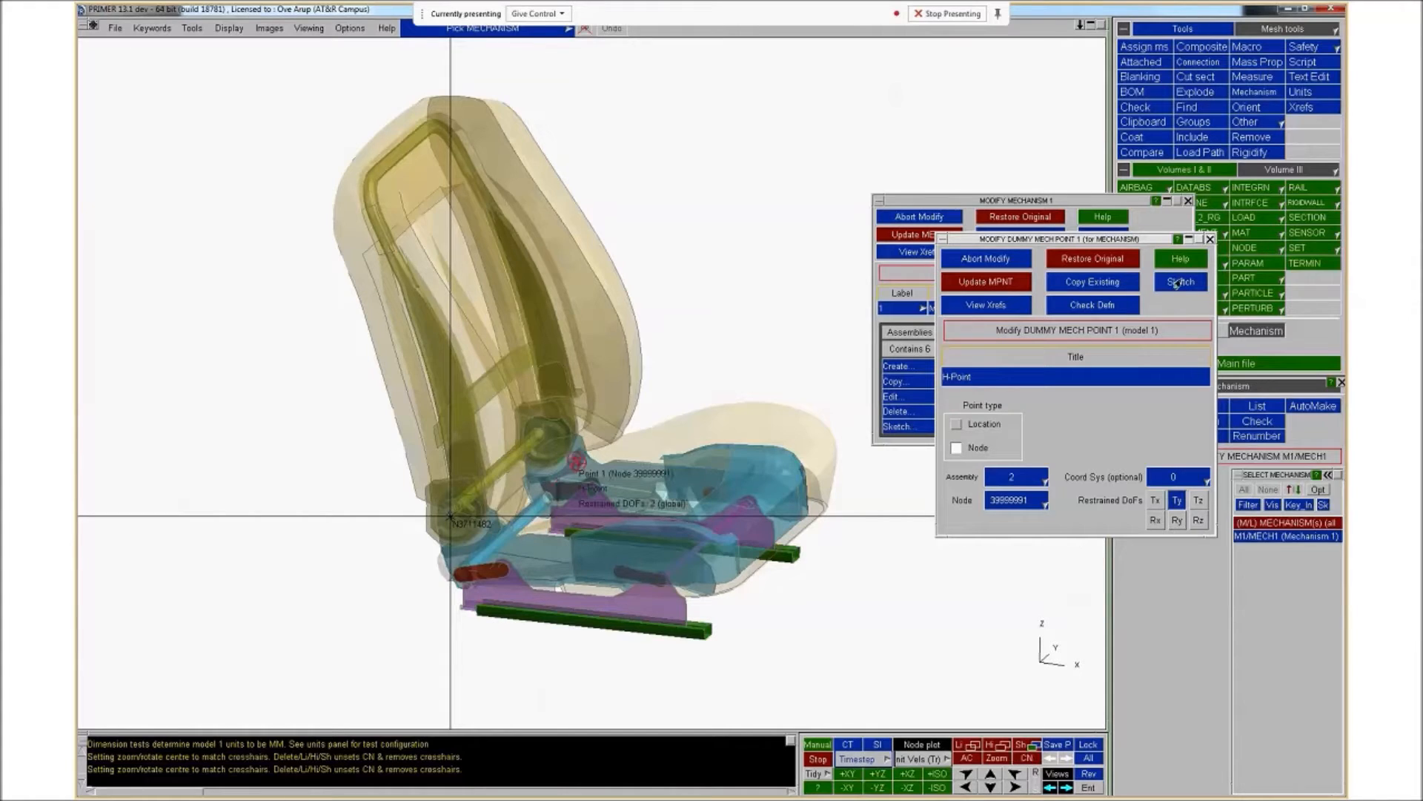
left_click_drag(652, 514, 619, 463, "shift")
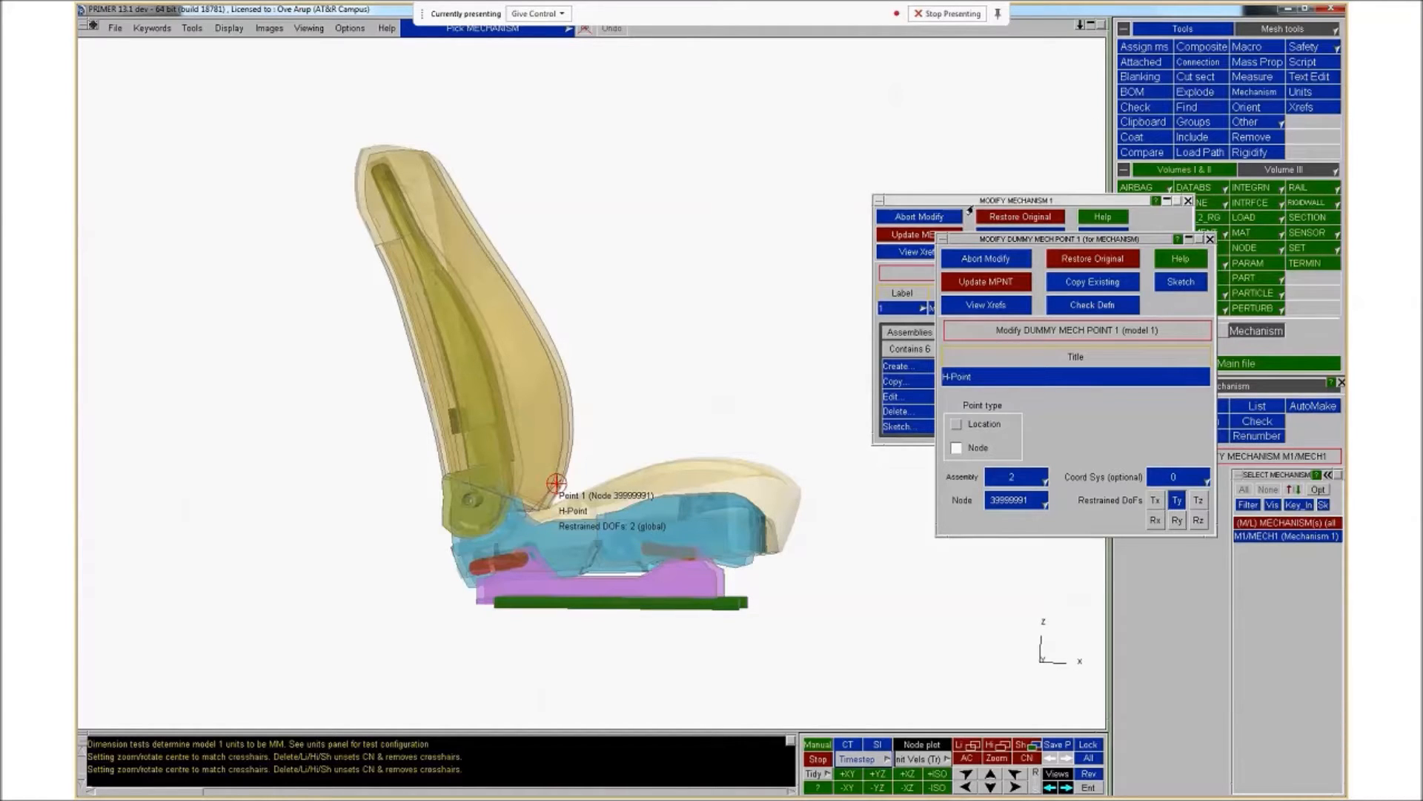
left_click(989, 260)
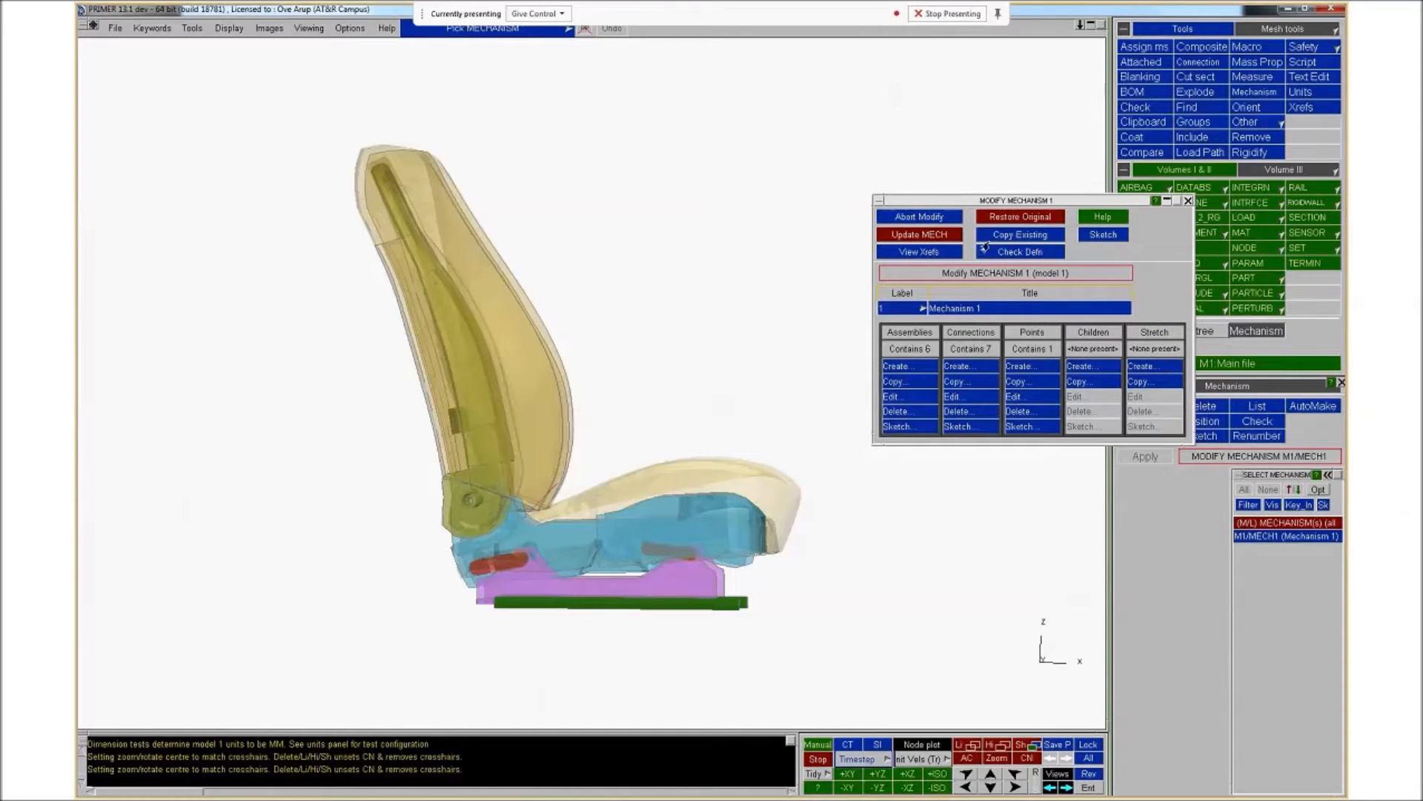
left_click(920, 217)
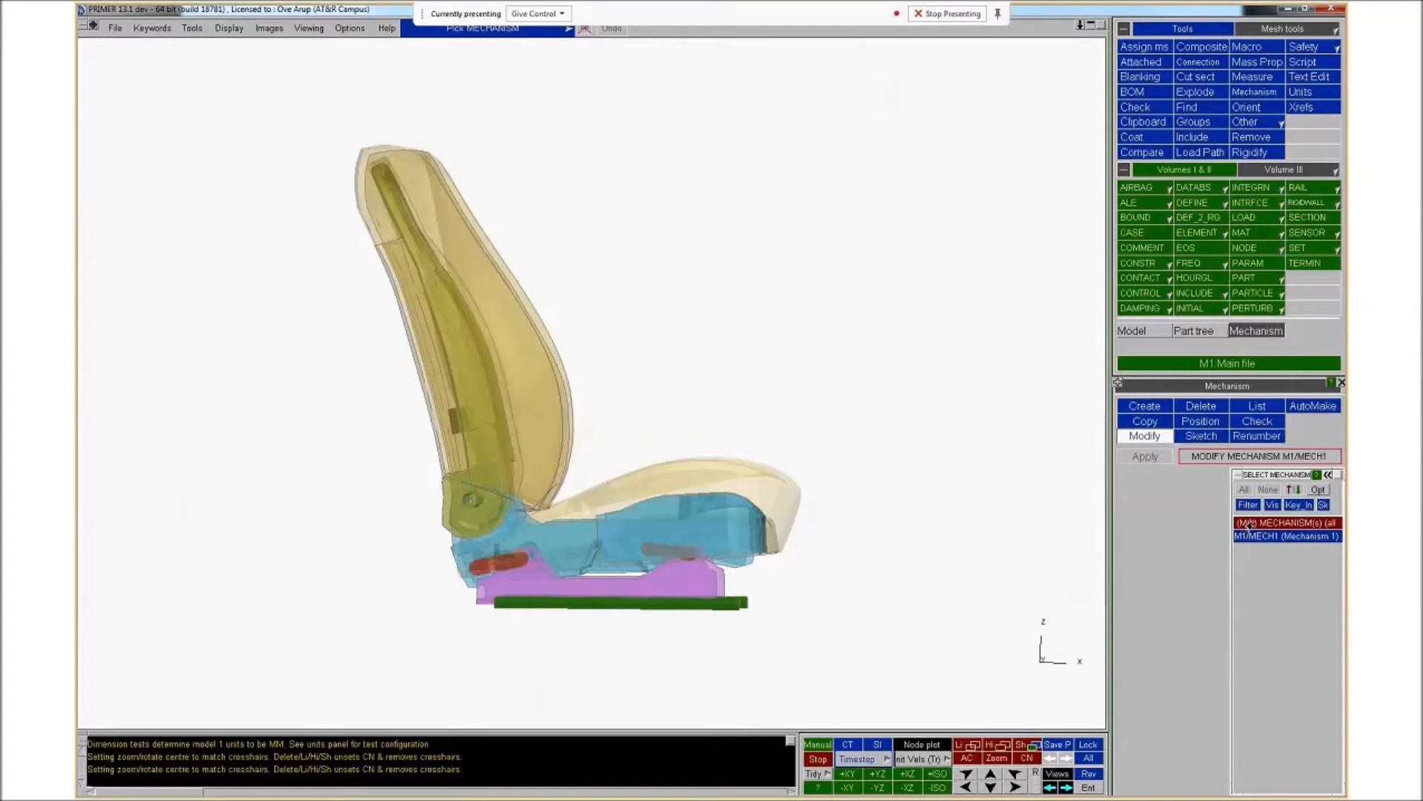
Open Position mode for the mechanism and drag the seat assemblies to reposition the seat
left_click(1201, 421)
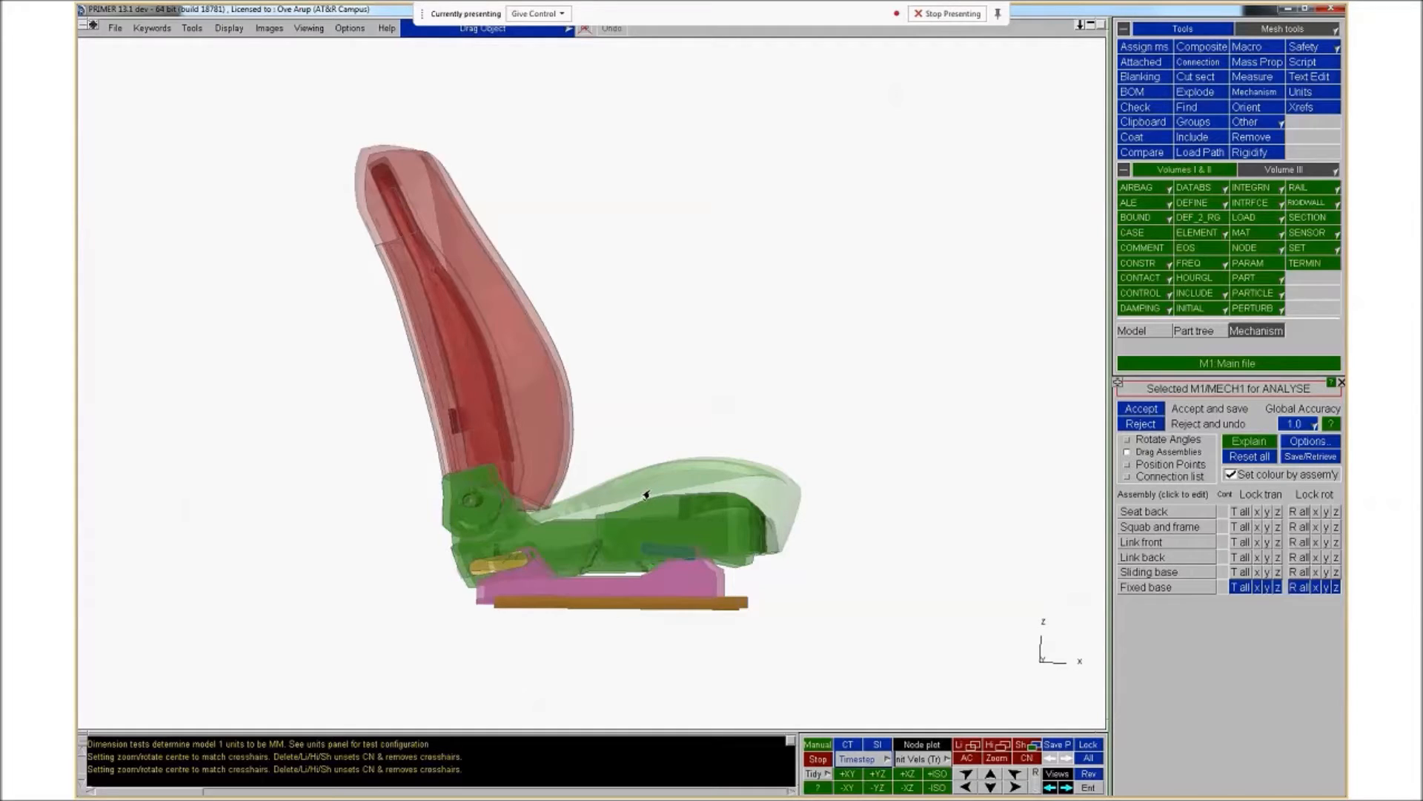
left_click_drag(649, 497, 649, 497)
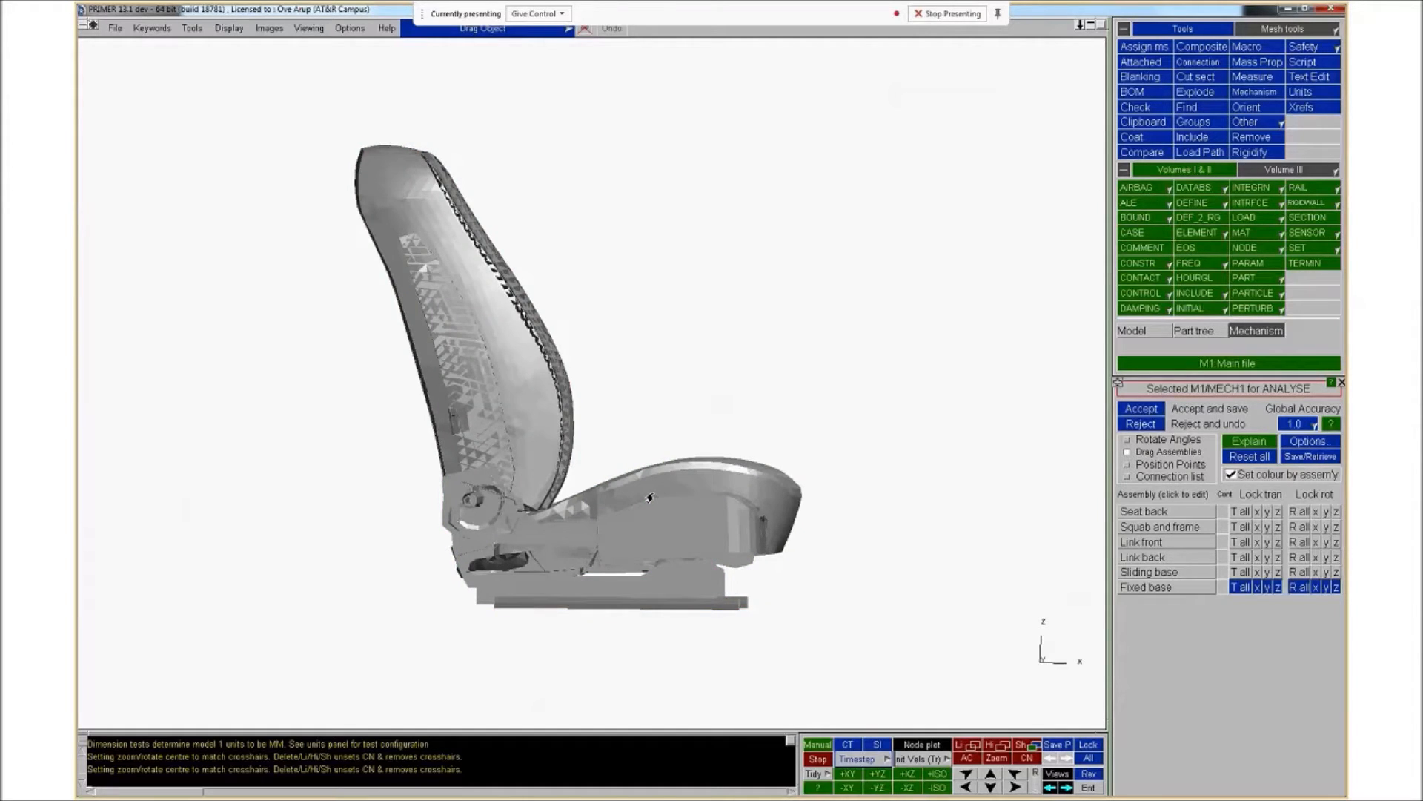
left_click_drag(650, 498, 586, 249)
left_click_drag(601, 490, 733, 175)
left_click_drag(686, 460, 763, 349)
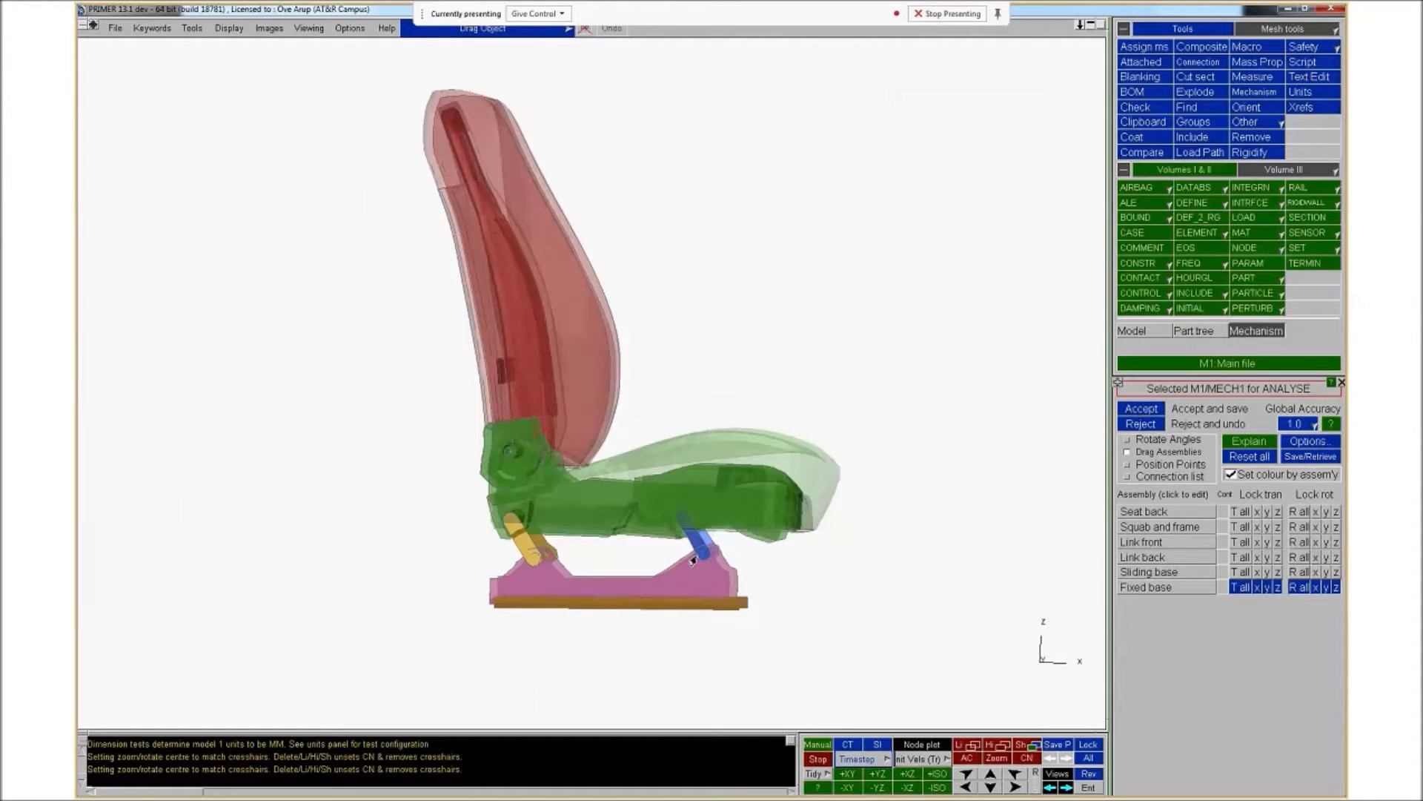
left_click_drag(601, 480, 558, 519)
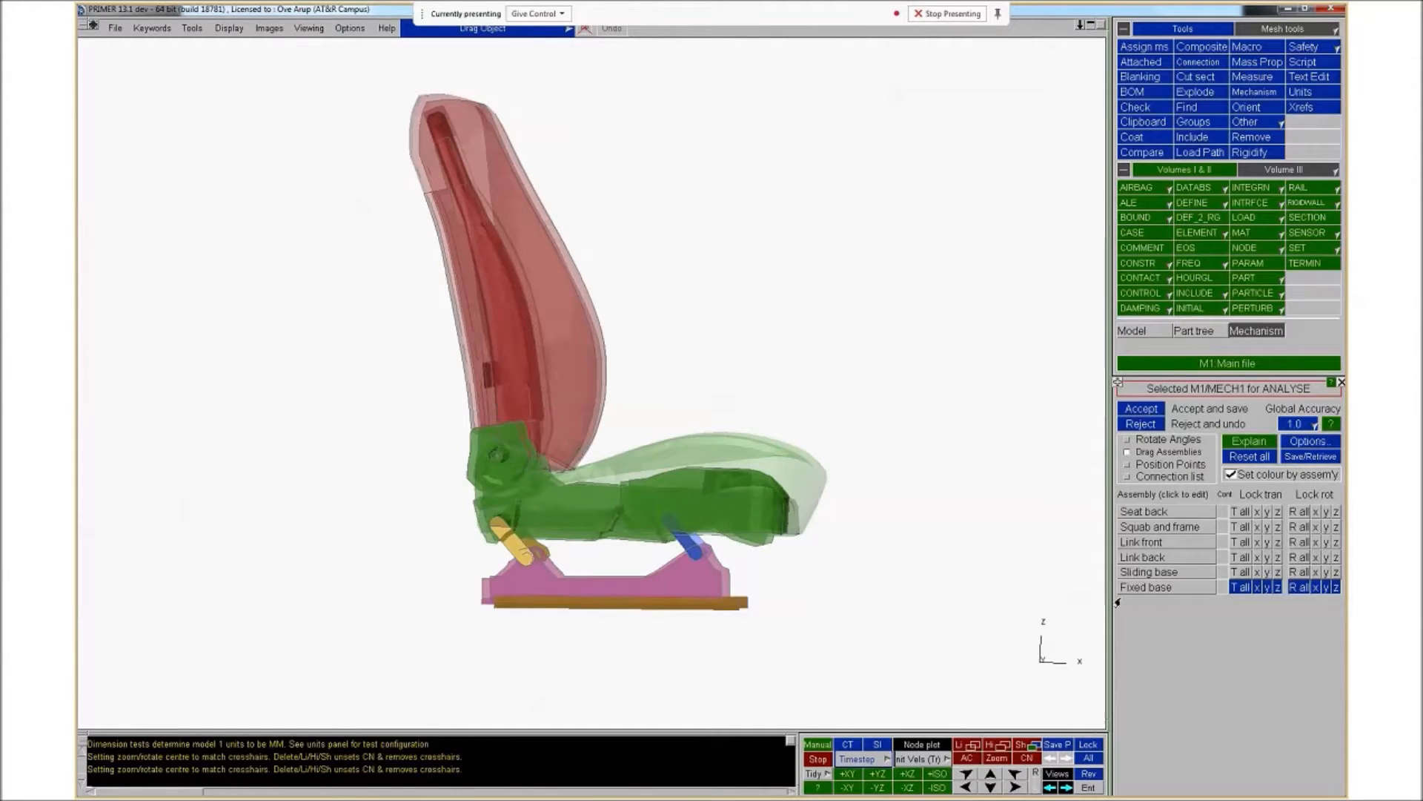
left_click(1326, 586)
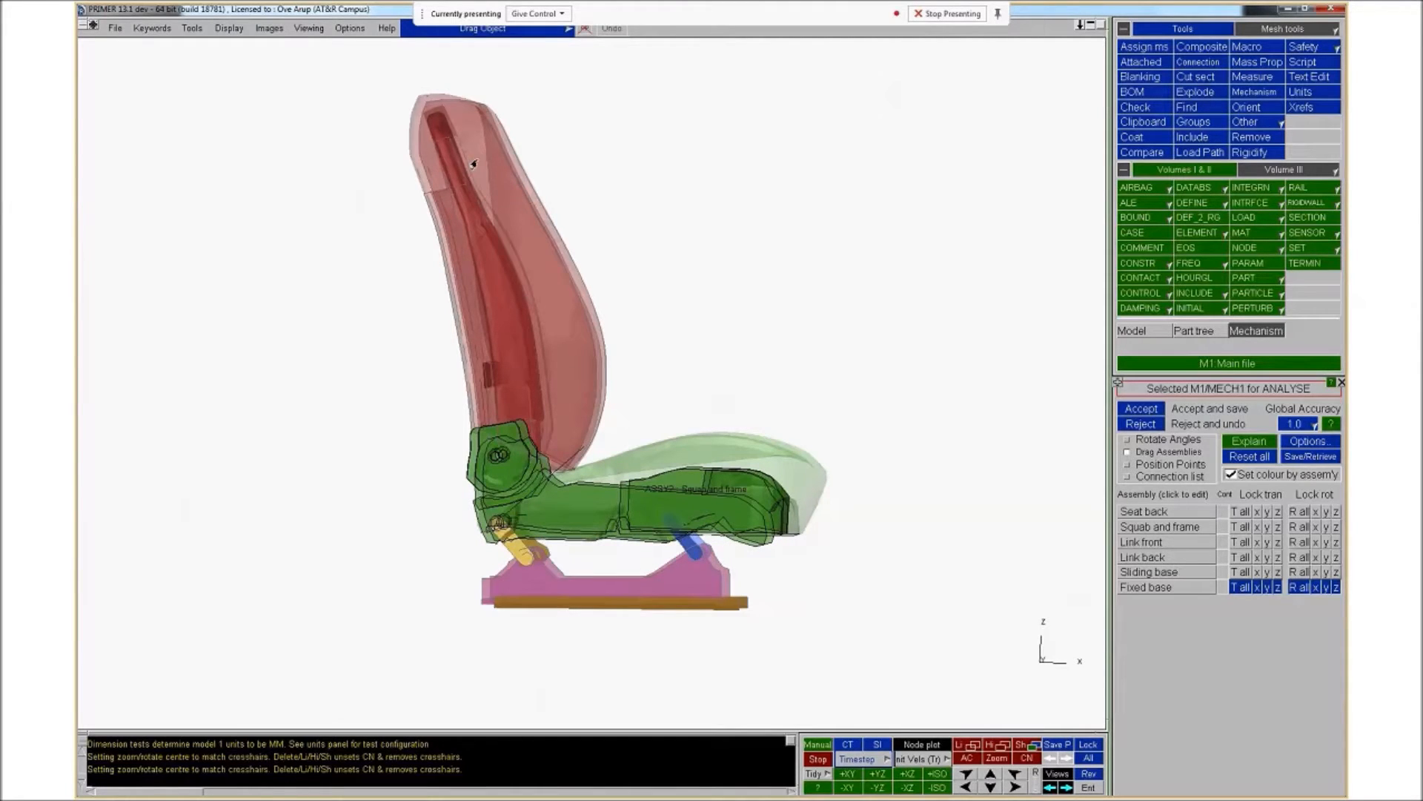
left_click_drag(493, 166, 483, 156)
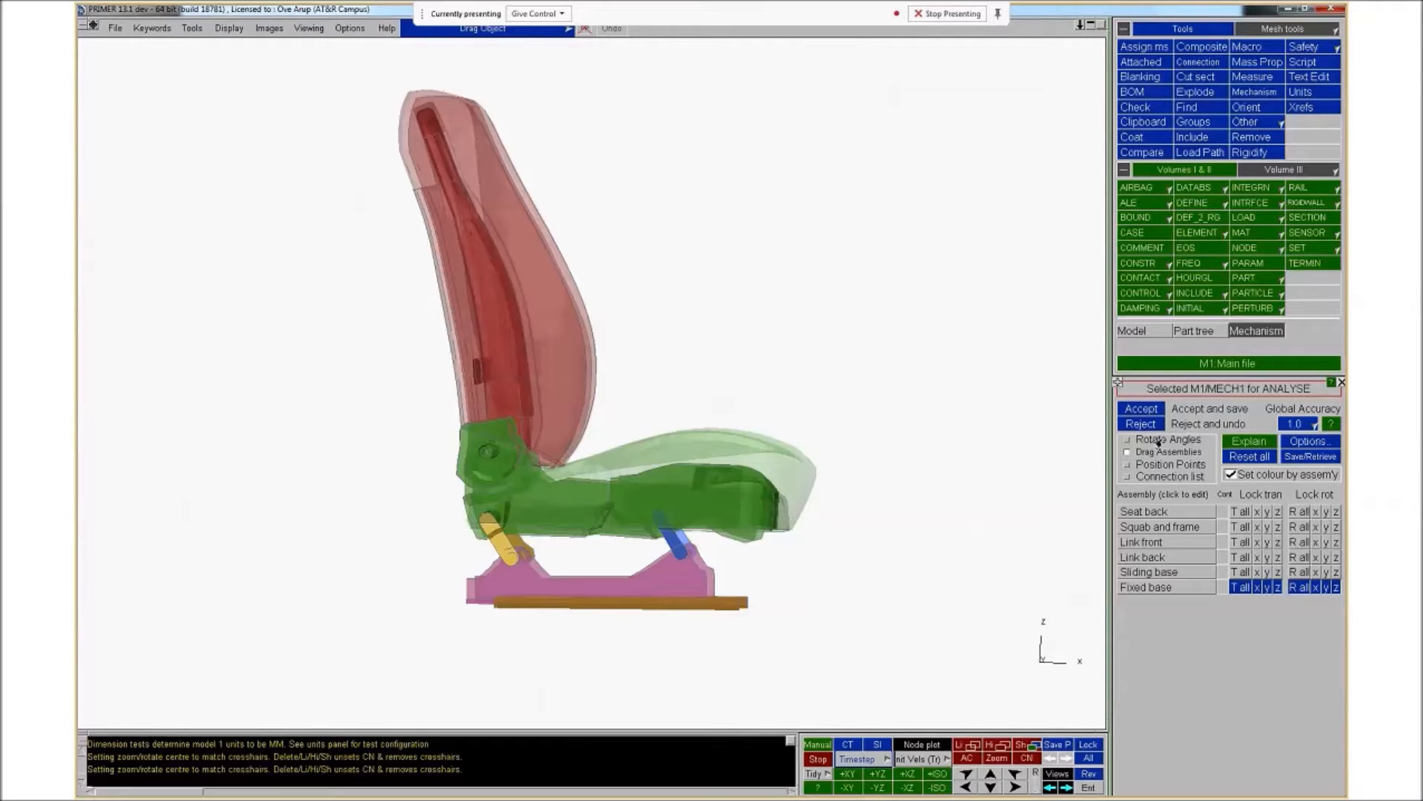
Show the connection list, unlock the Seat to seat back hinge, and drag the seat back to recline it
left_click(1145, 483)
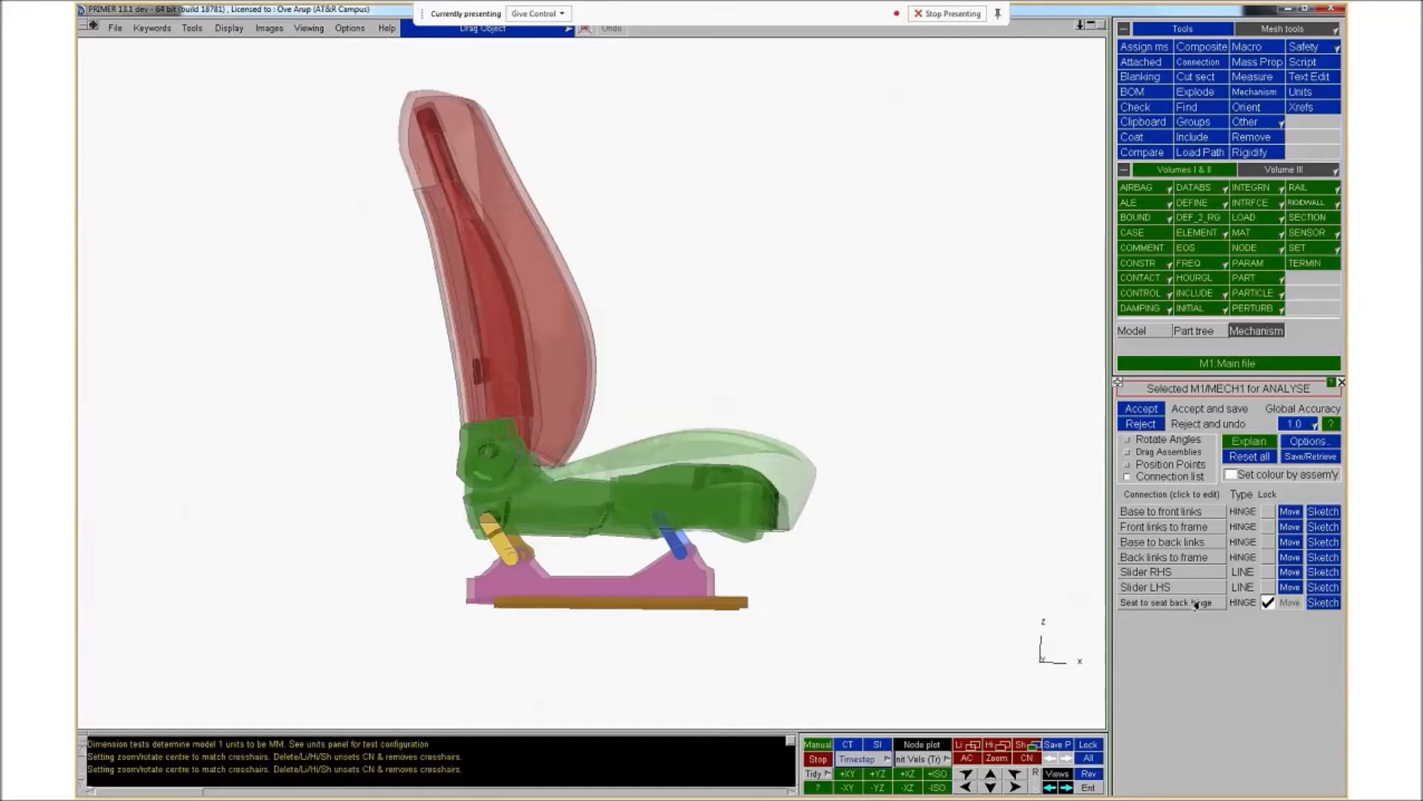
mouse_move(1196, 607)
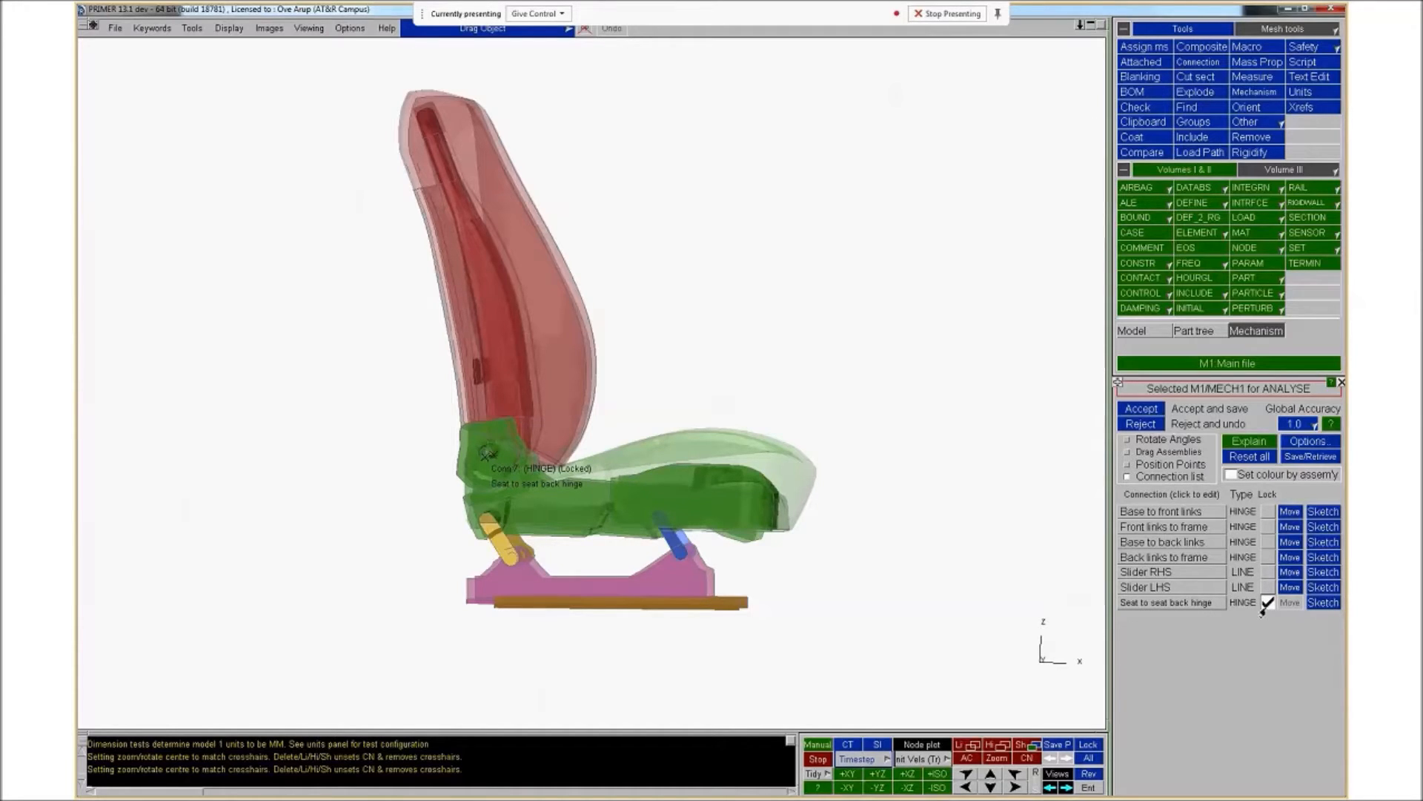
left_click(1268, 602)
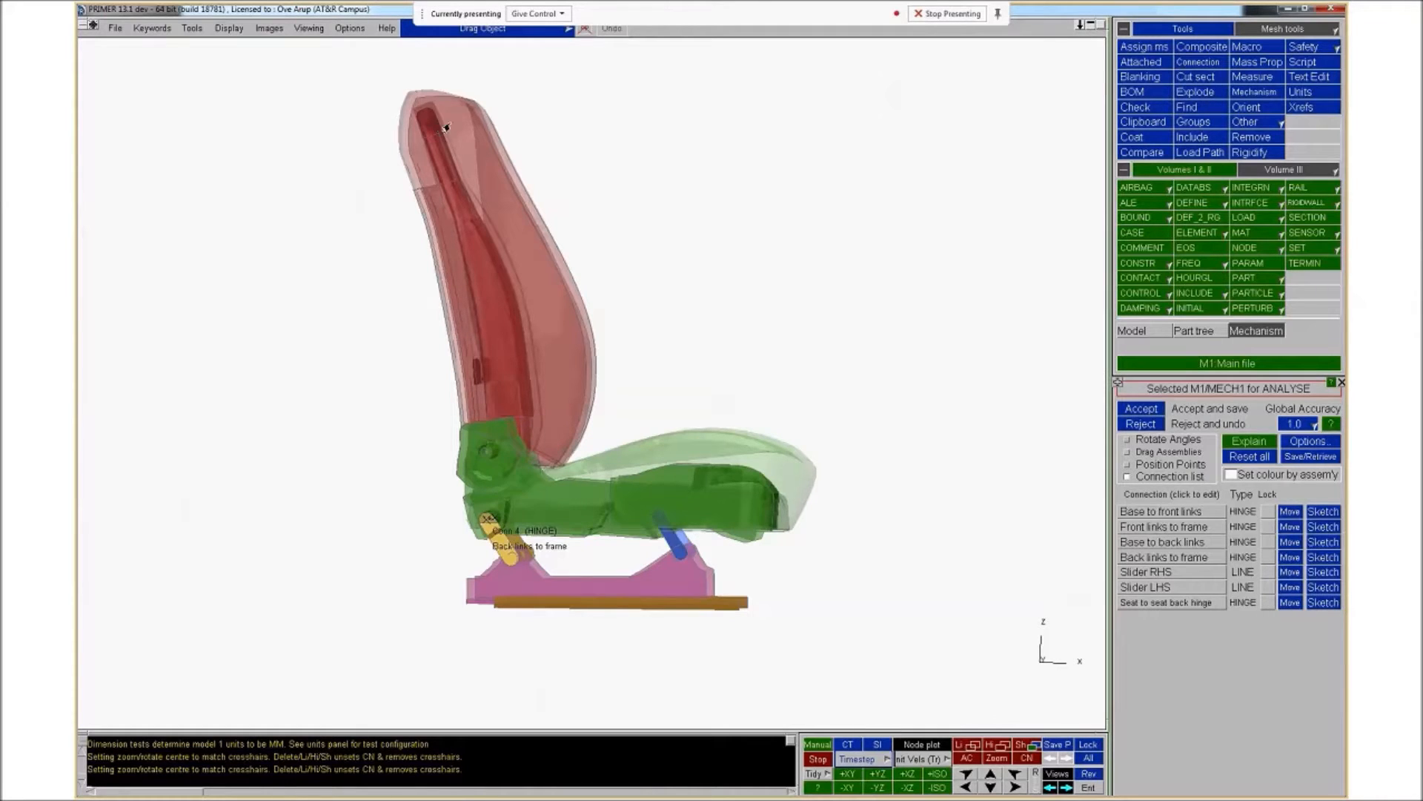
mouse_move(447, 128)
left_mouse_down()
mouse_move(309, 206)
mouse_move(388, 161)
mouse_move(292, 193)
mouse_move(455, 170)
mouse_move(352, 208)
mouse_move(358, 265)
left_mouse_up()
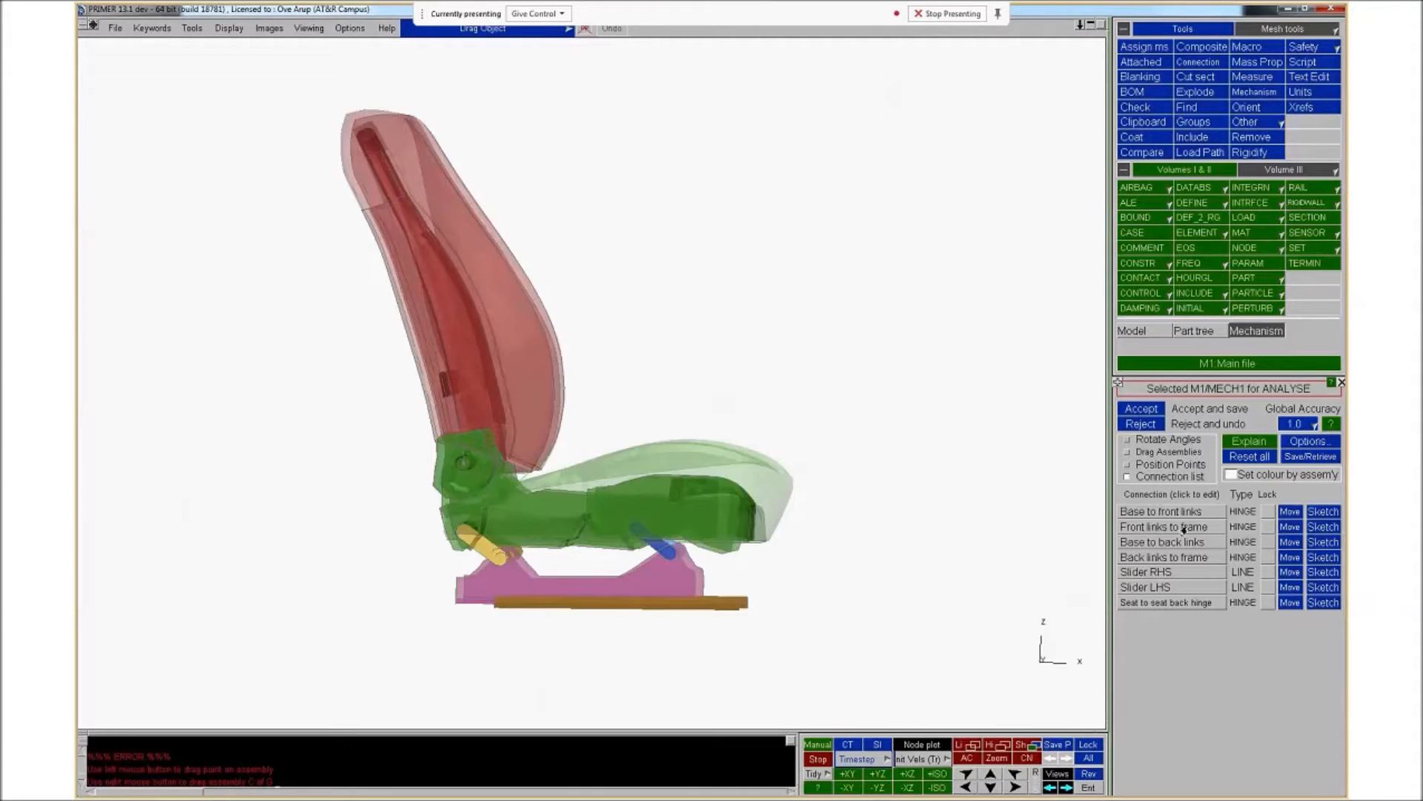
Sketch the Front links to frame connection and reject the positioning changes
left_click(1323, 527)
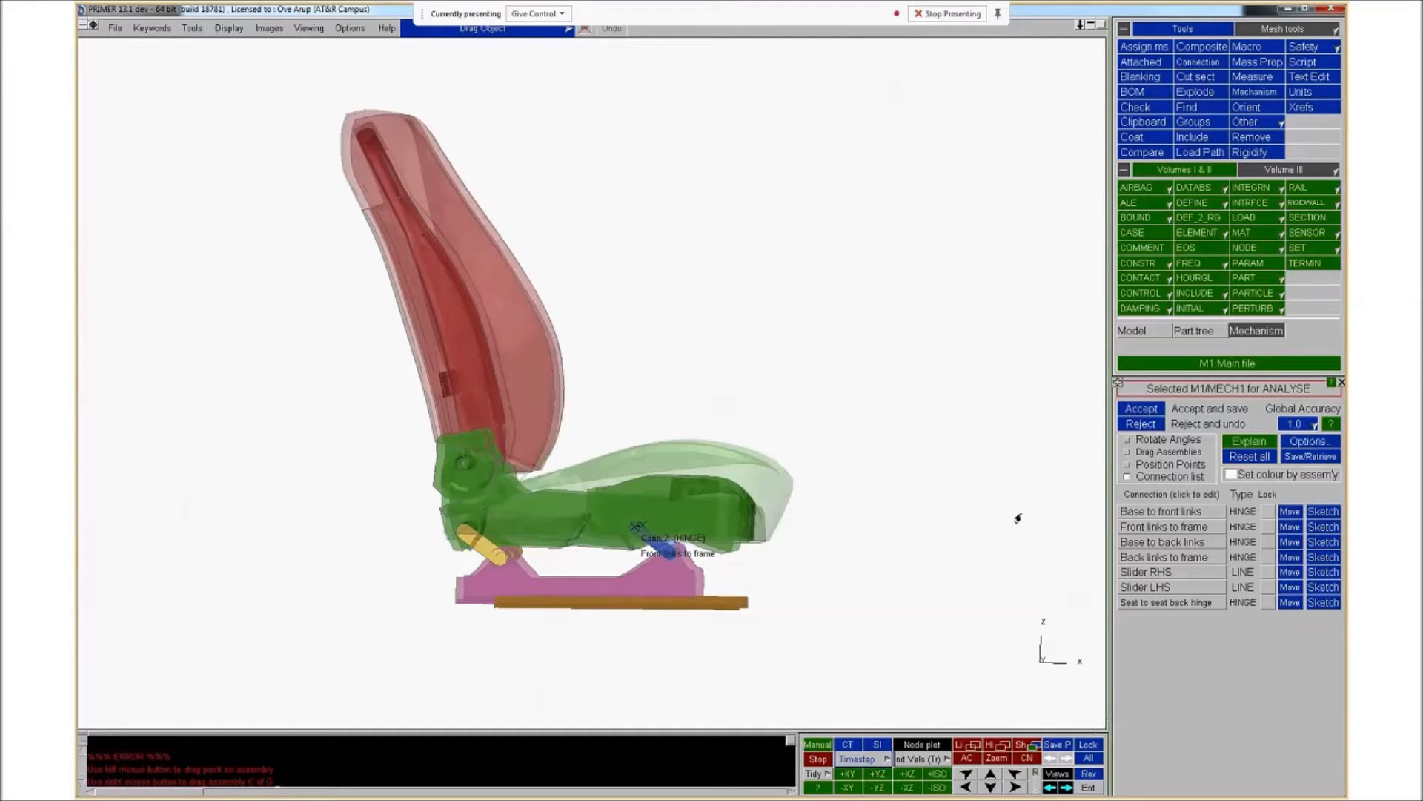
left_click(1142, 424)
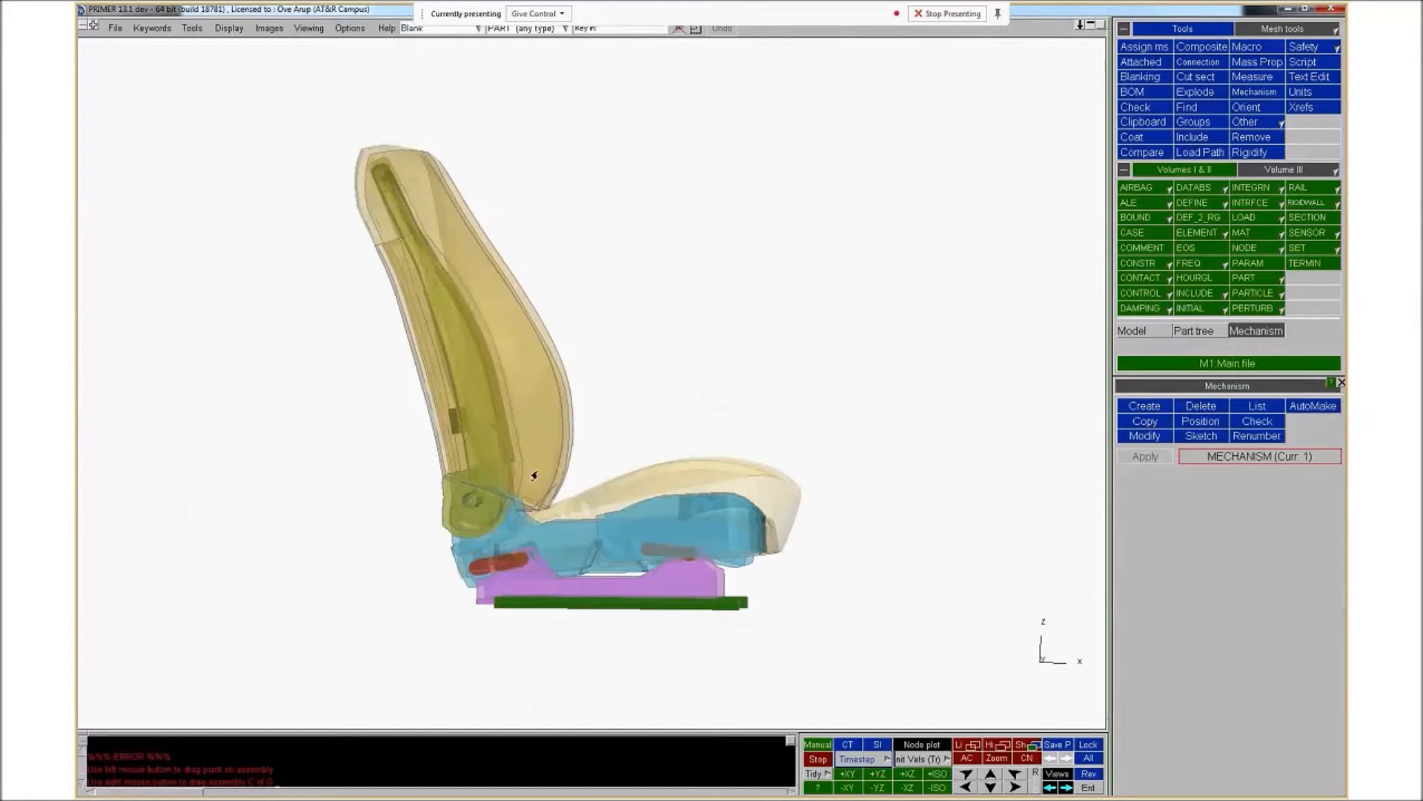
Reopen Position mode for the mechanism and, under Rotate Angles, set the Seat back's Y rotation to 5
left_click(1204, 422)
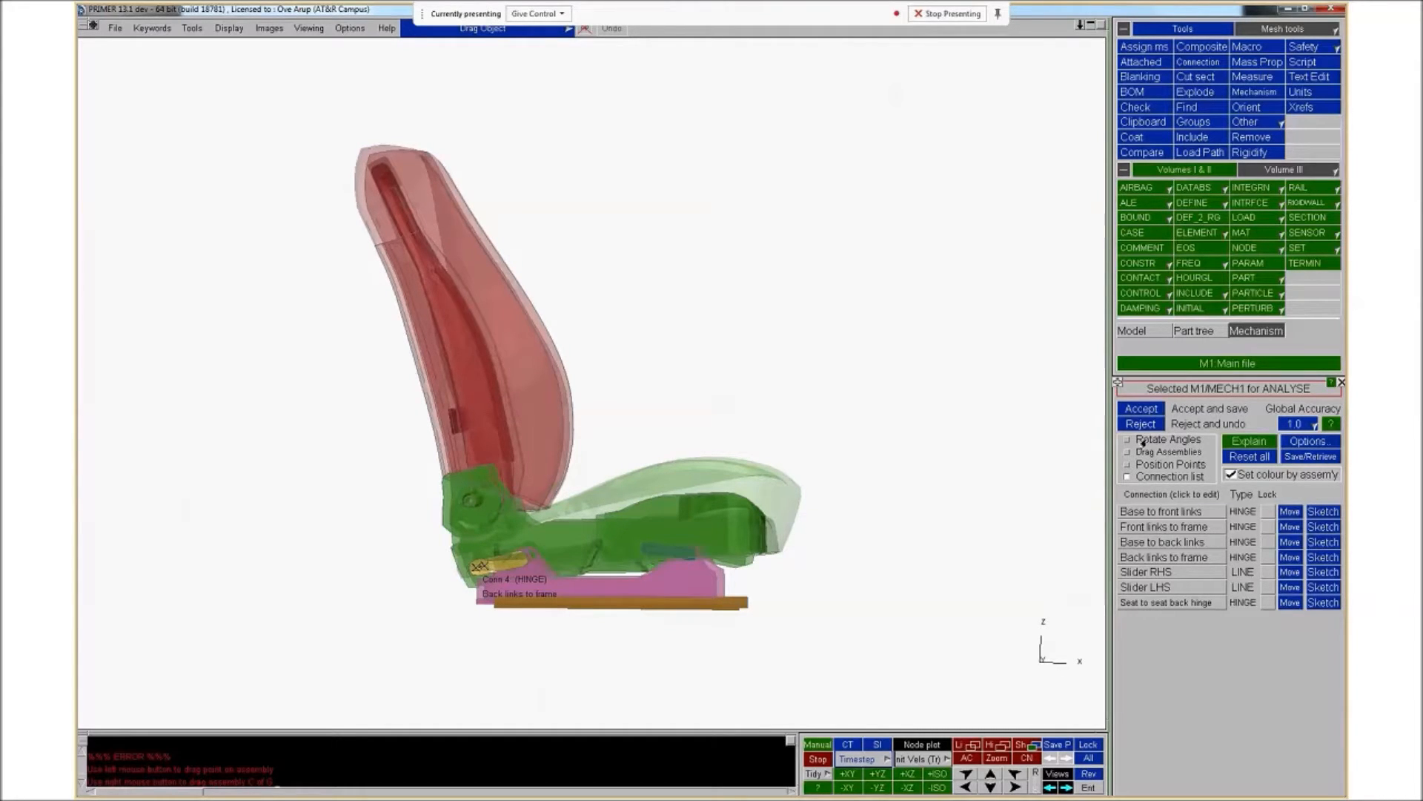
left_click(1142, 441)
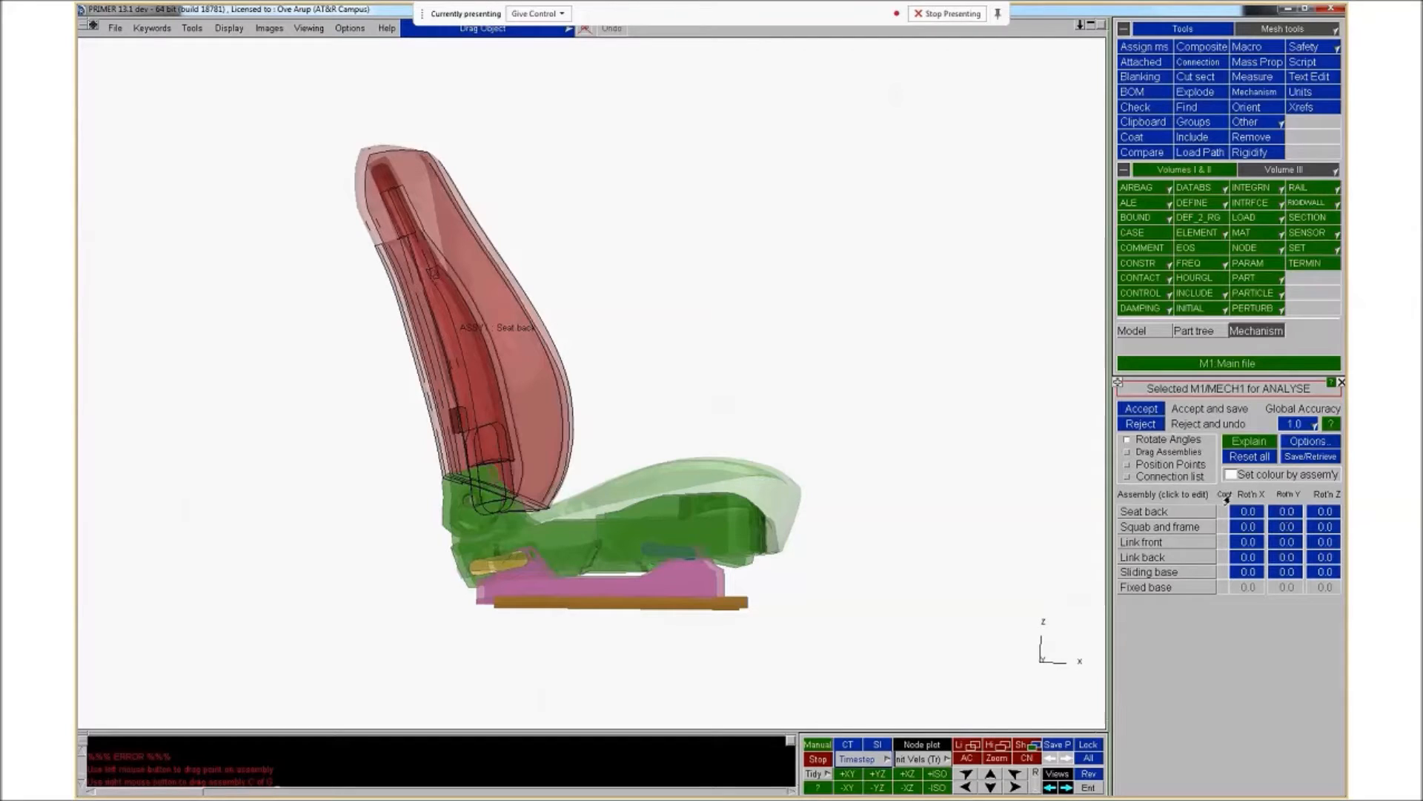
left_click(1148, 478)
left_click(1148, 443)
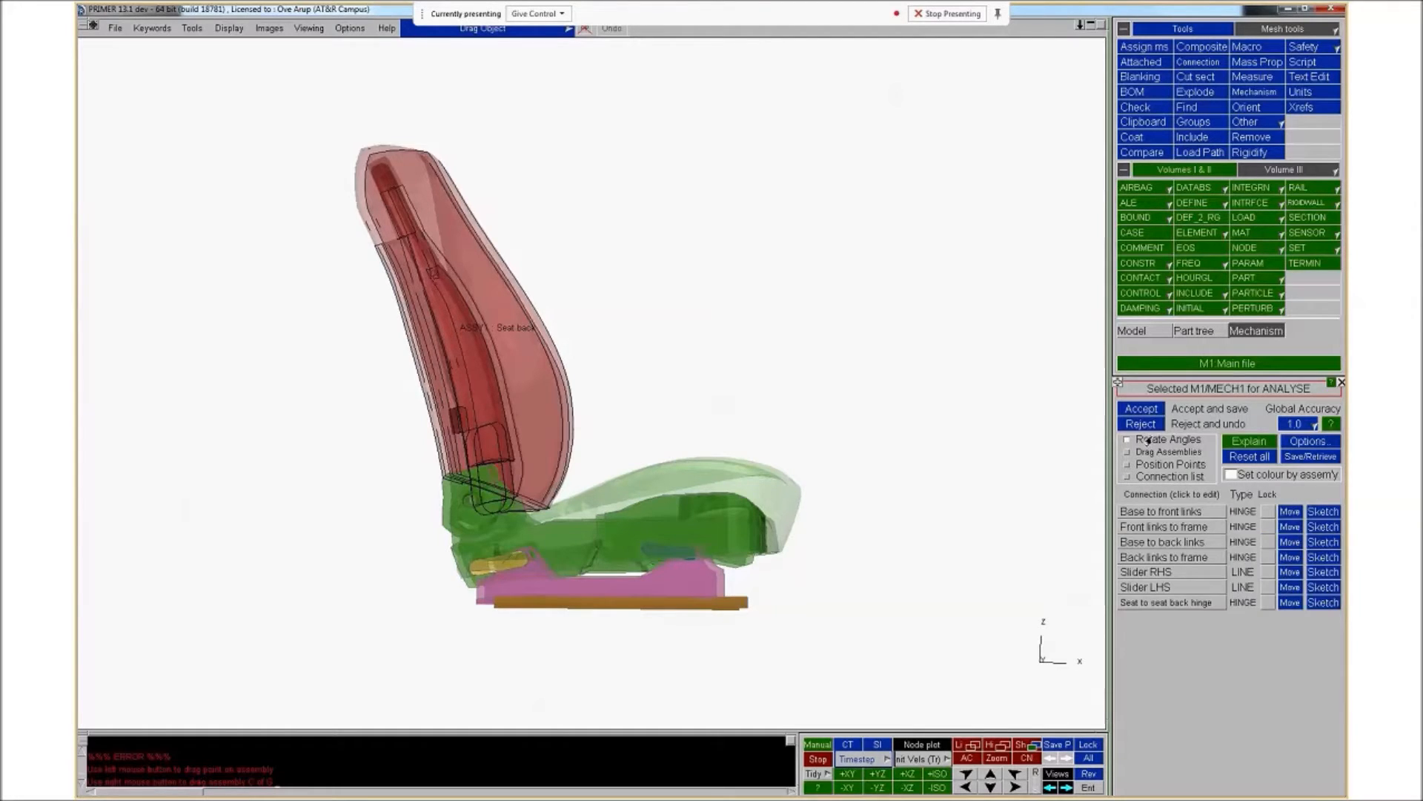
left_click(1270, 513)
key("BackSpace")
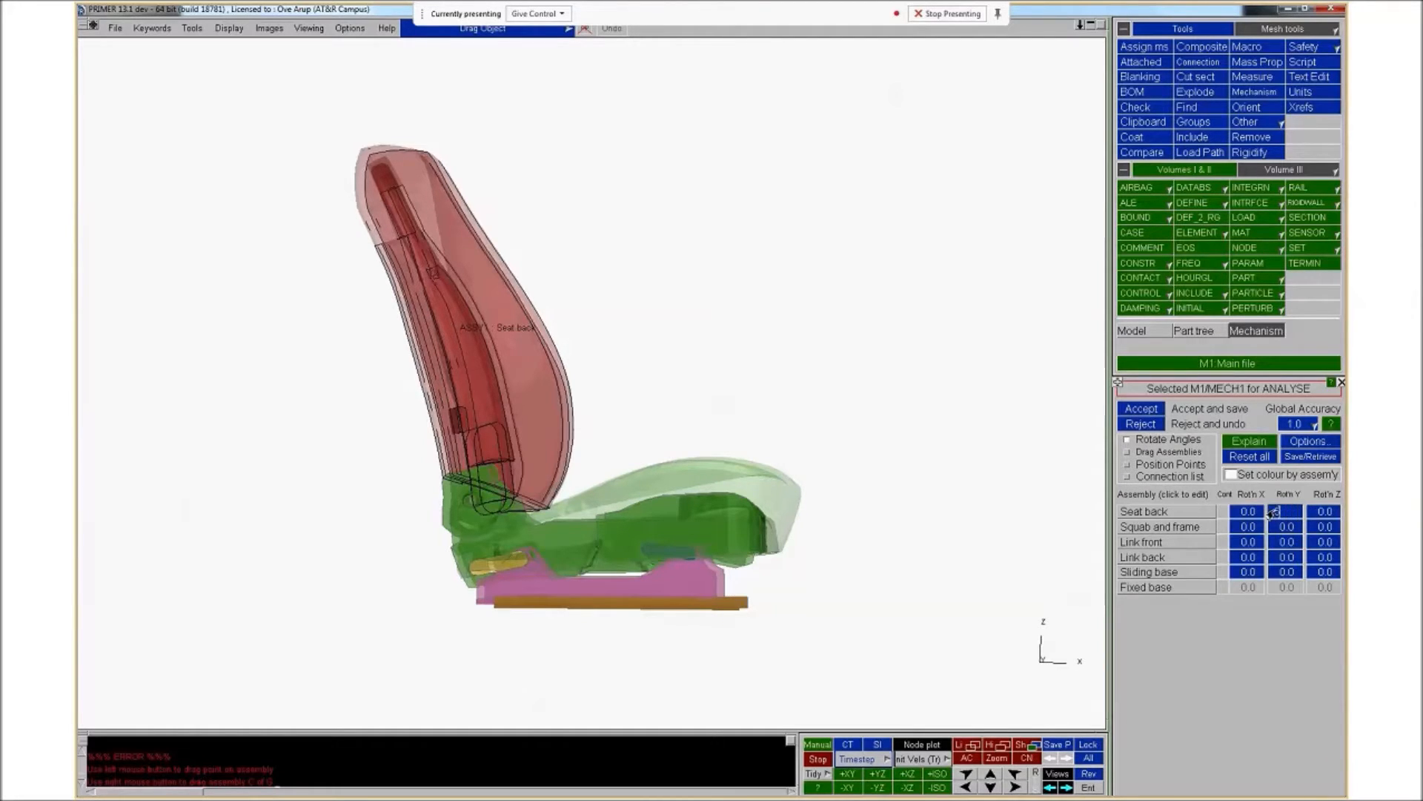
type("5")
key("Return")
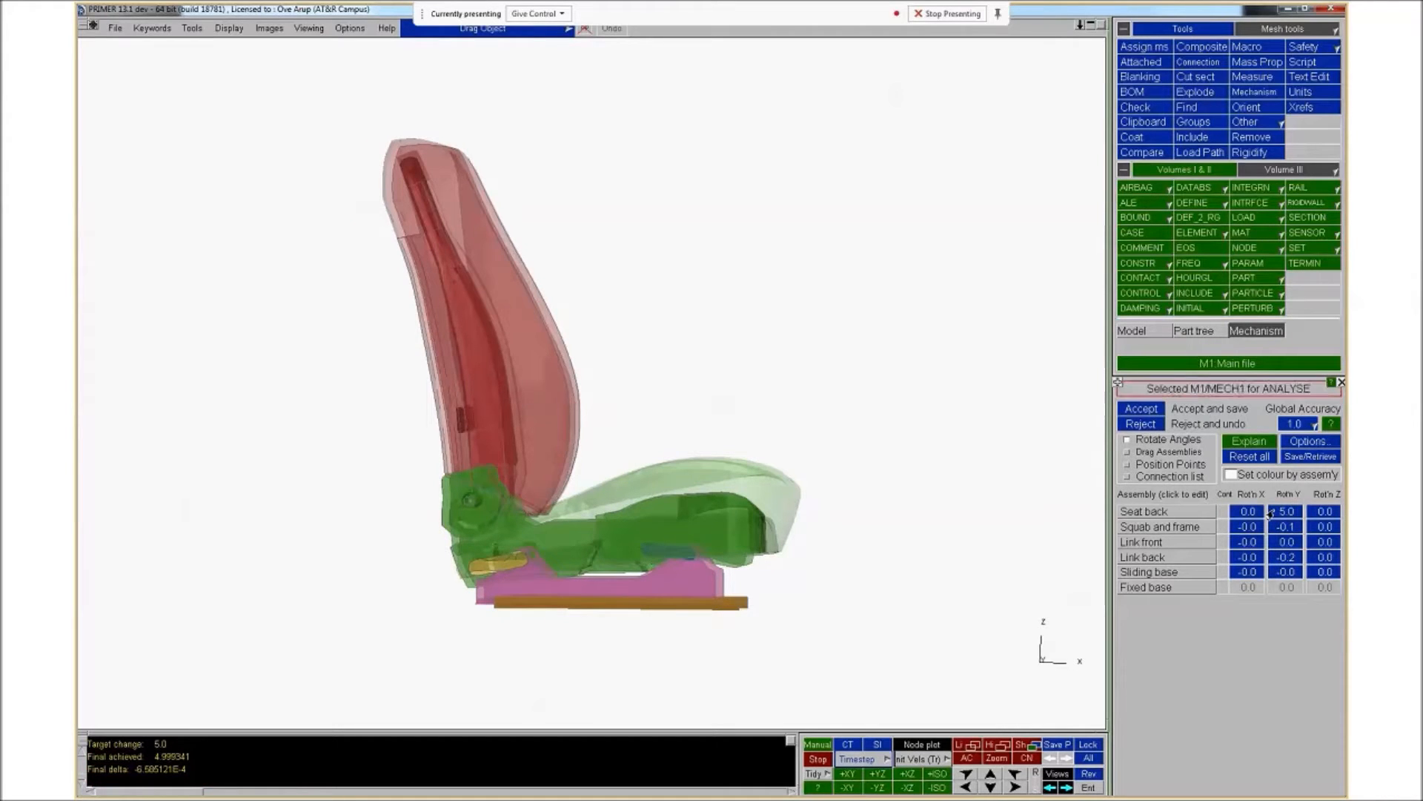
middle_click(451, 256)
mouse_move(461, 238)
left_mouse_down()
mouse_move(325, 241)
mouse_move(407, 245)
mouse_move(452, 209)
mouse_move(482, 235)
mouse_move(417, 236)
mouse_move(456, 236)
left_mouse_up()
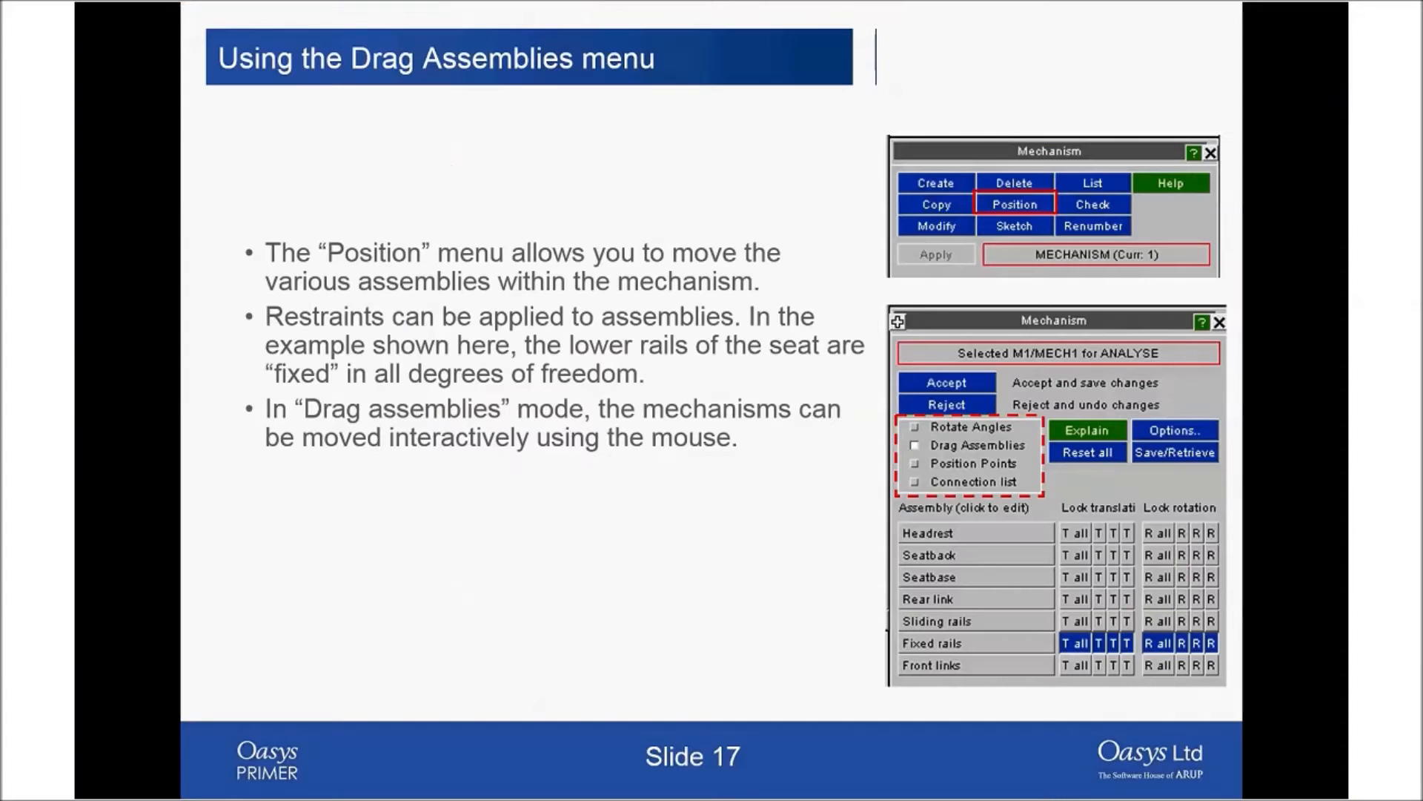
left_click(751, 636)
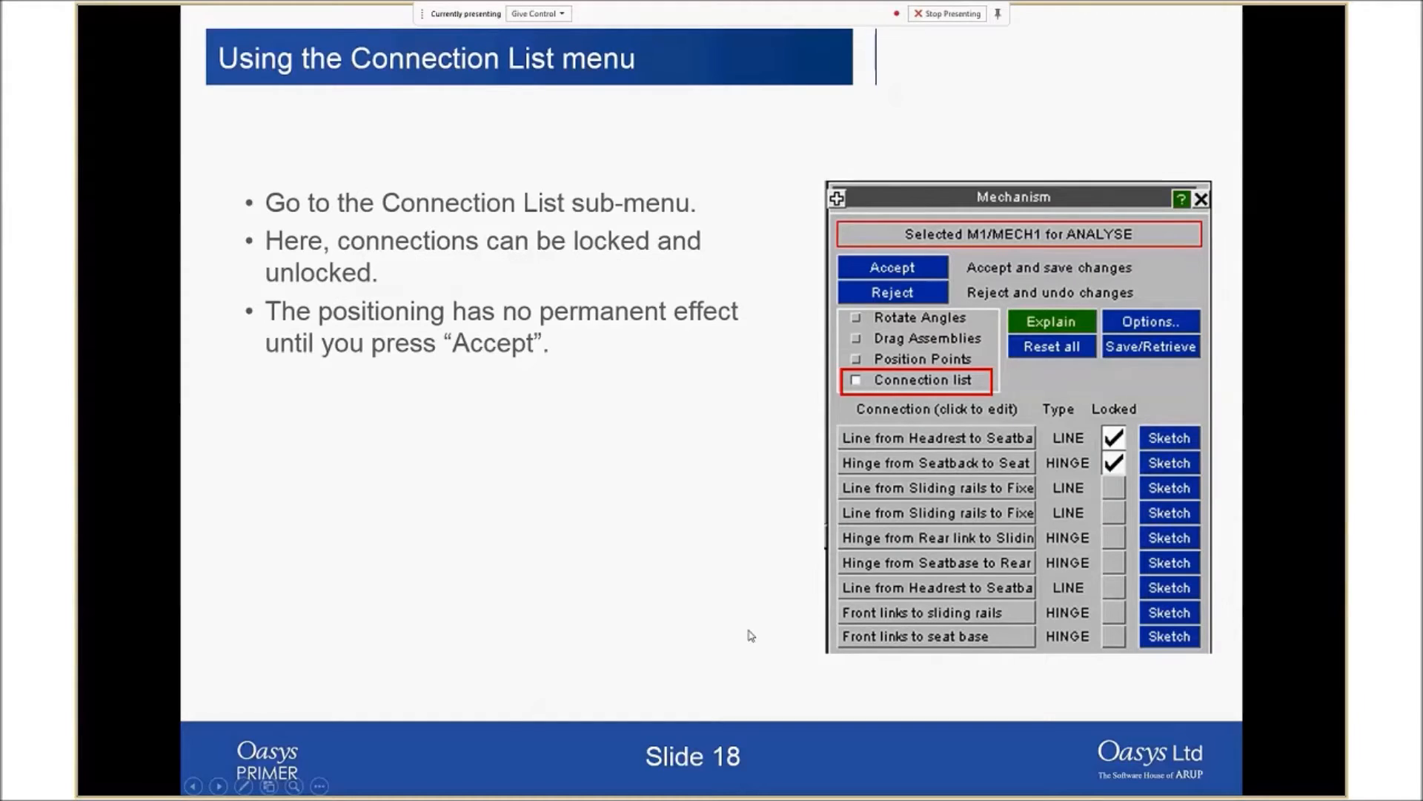
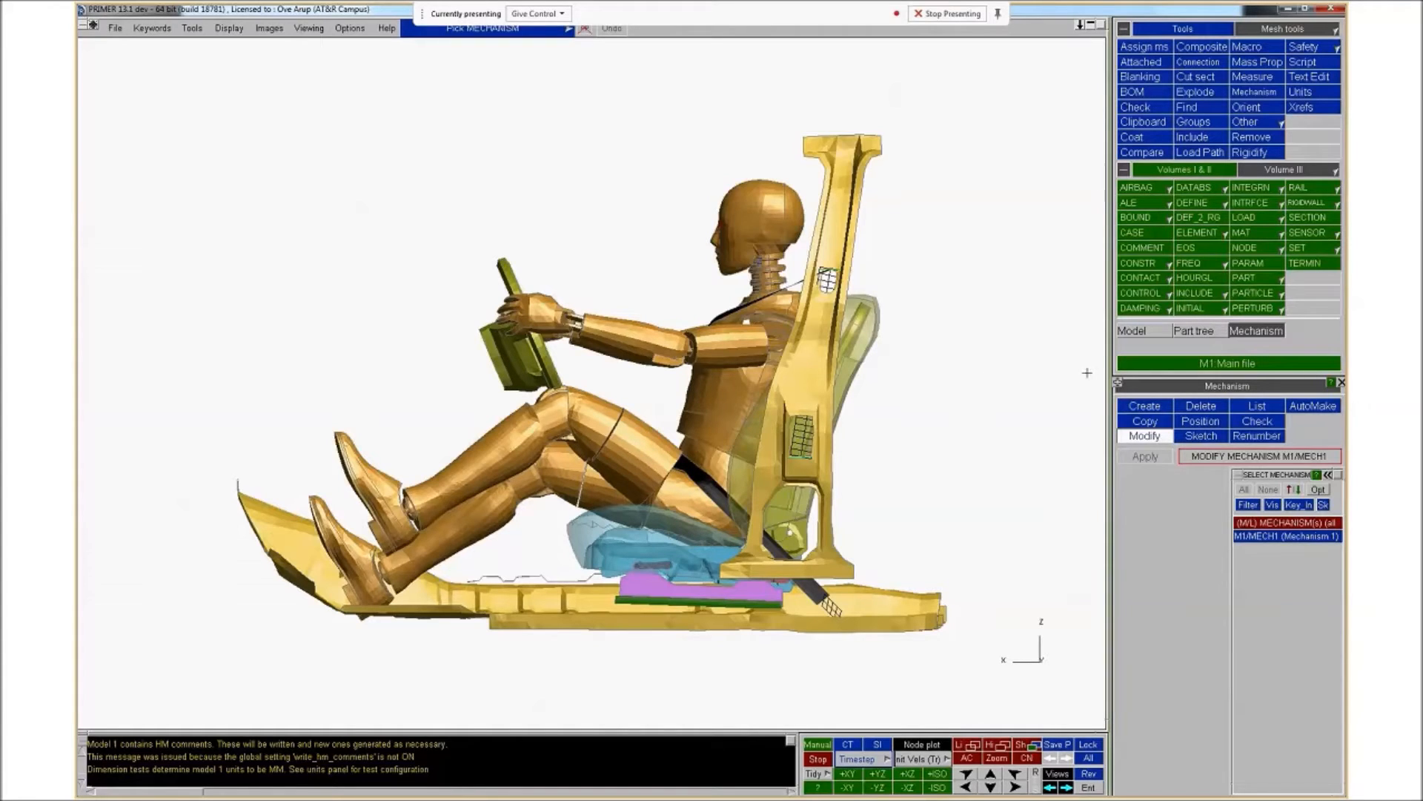
Open the Dummies tool, enter Position parts for the dummy, and drag the left foot to rotate it
left_click(1286, 30)
left_click(1293, 92)
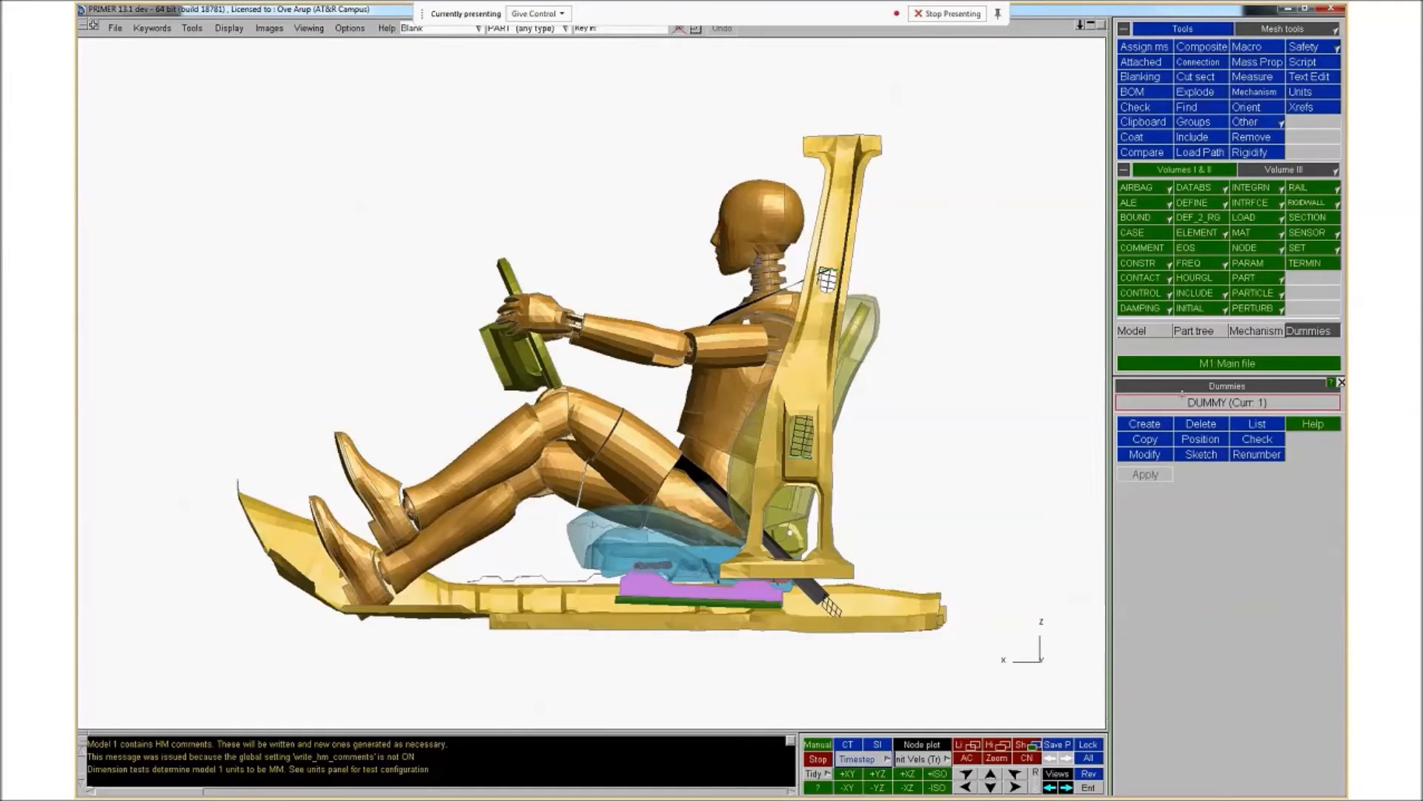
left_click(1202, 441)
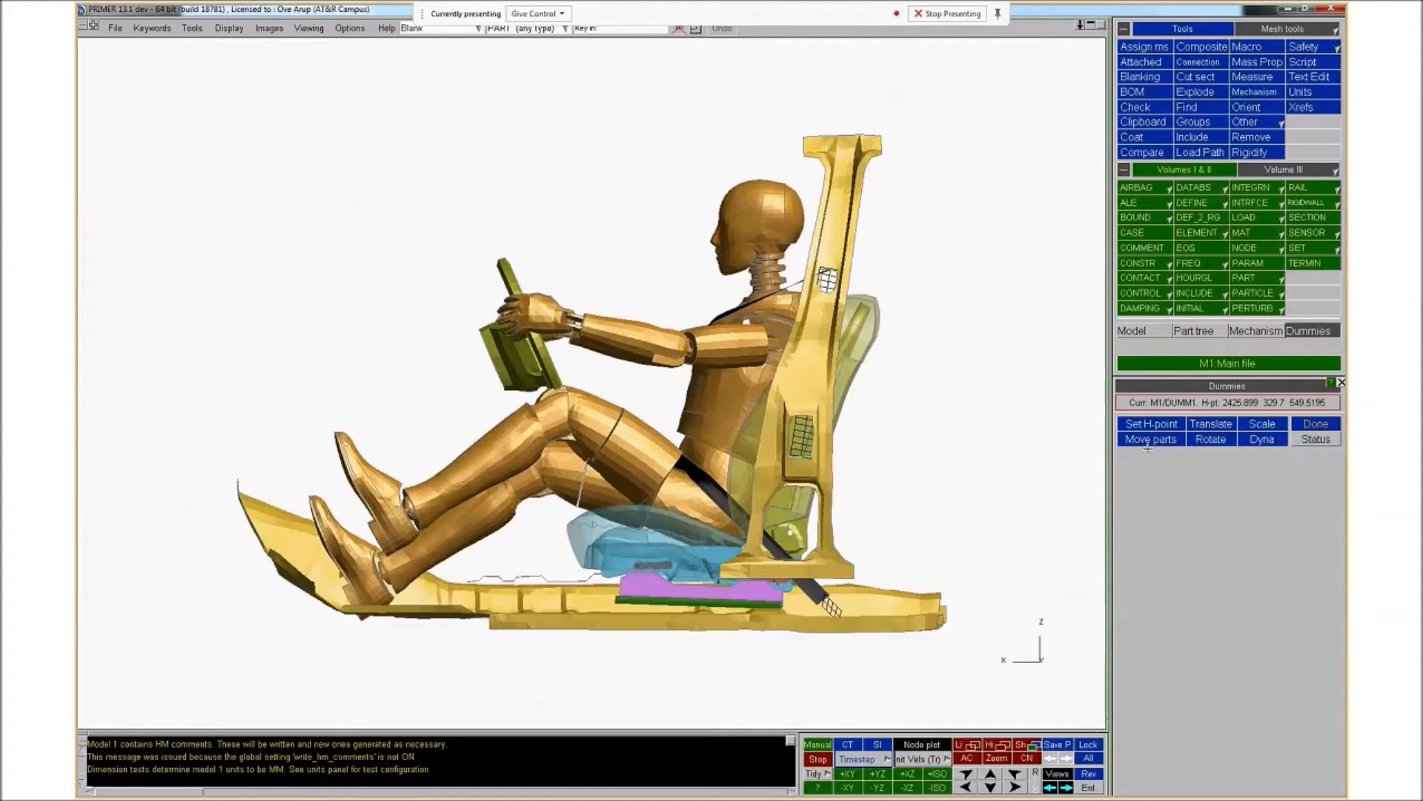
left_click(1149, 439)
left_click(1123, 169)
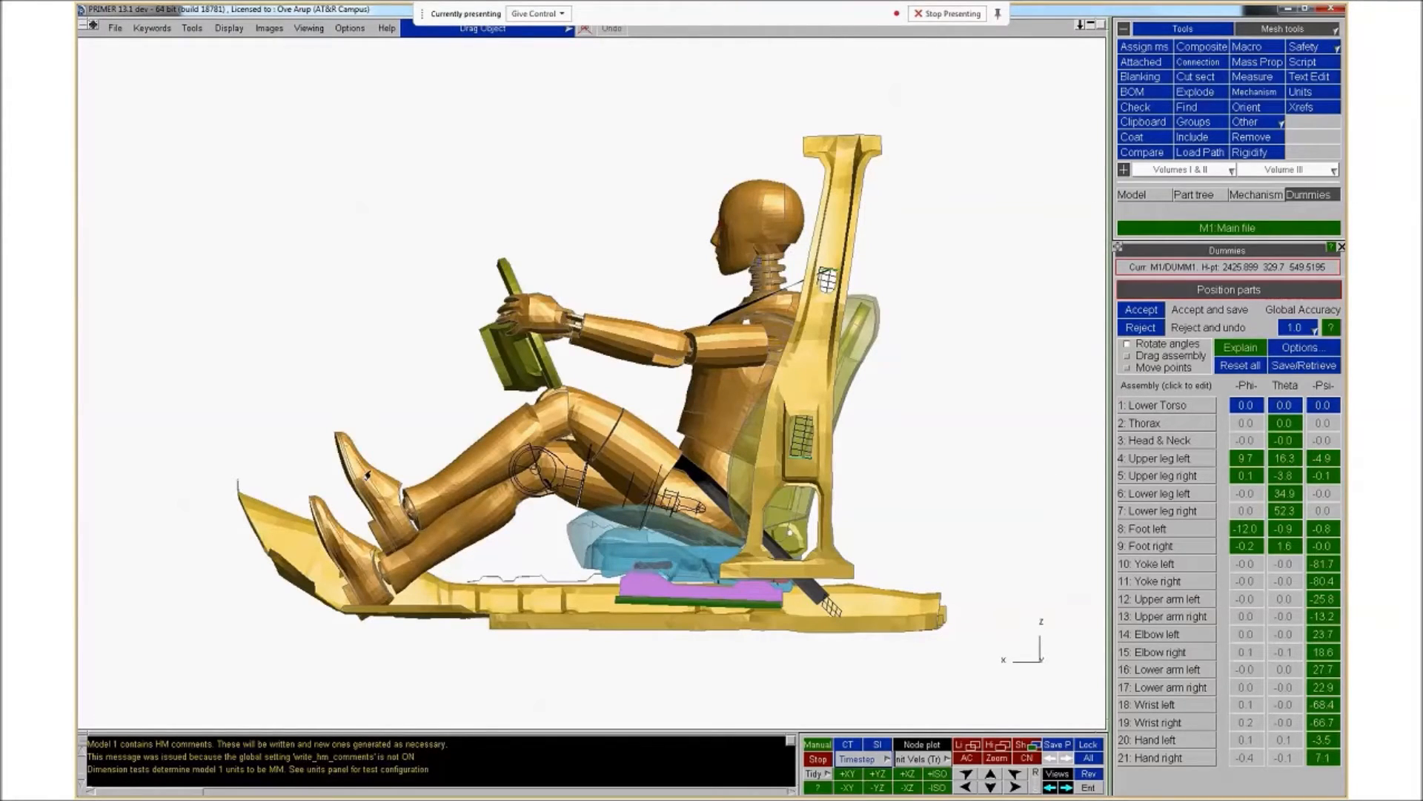
left_click_drag(366, 476, 392, 505)
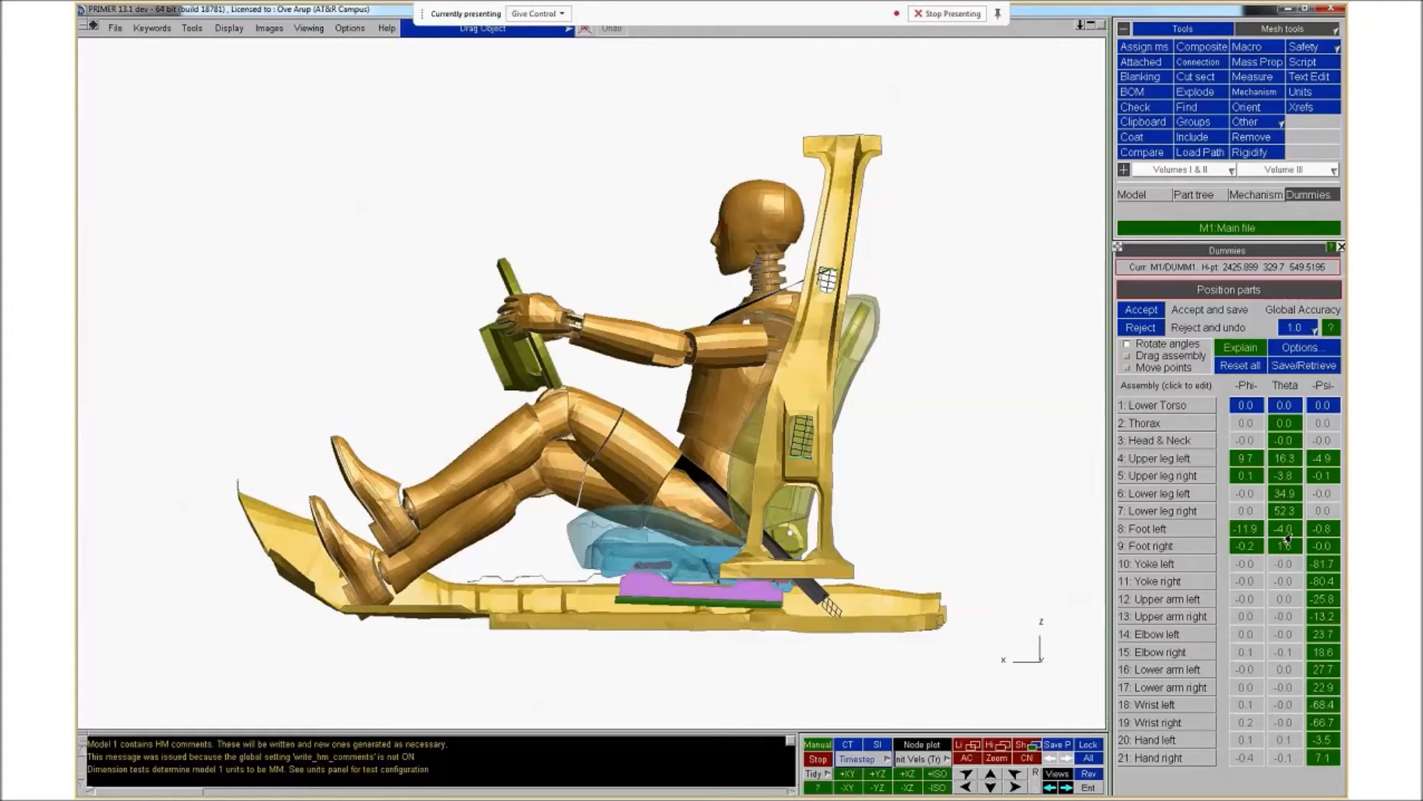
Switch to Drag assembly mode and drag the dummy's lower legs and feet to reposition the legs
left_click(1125, 358)
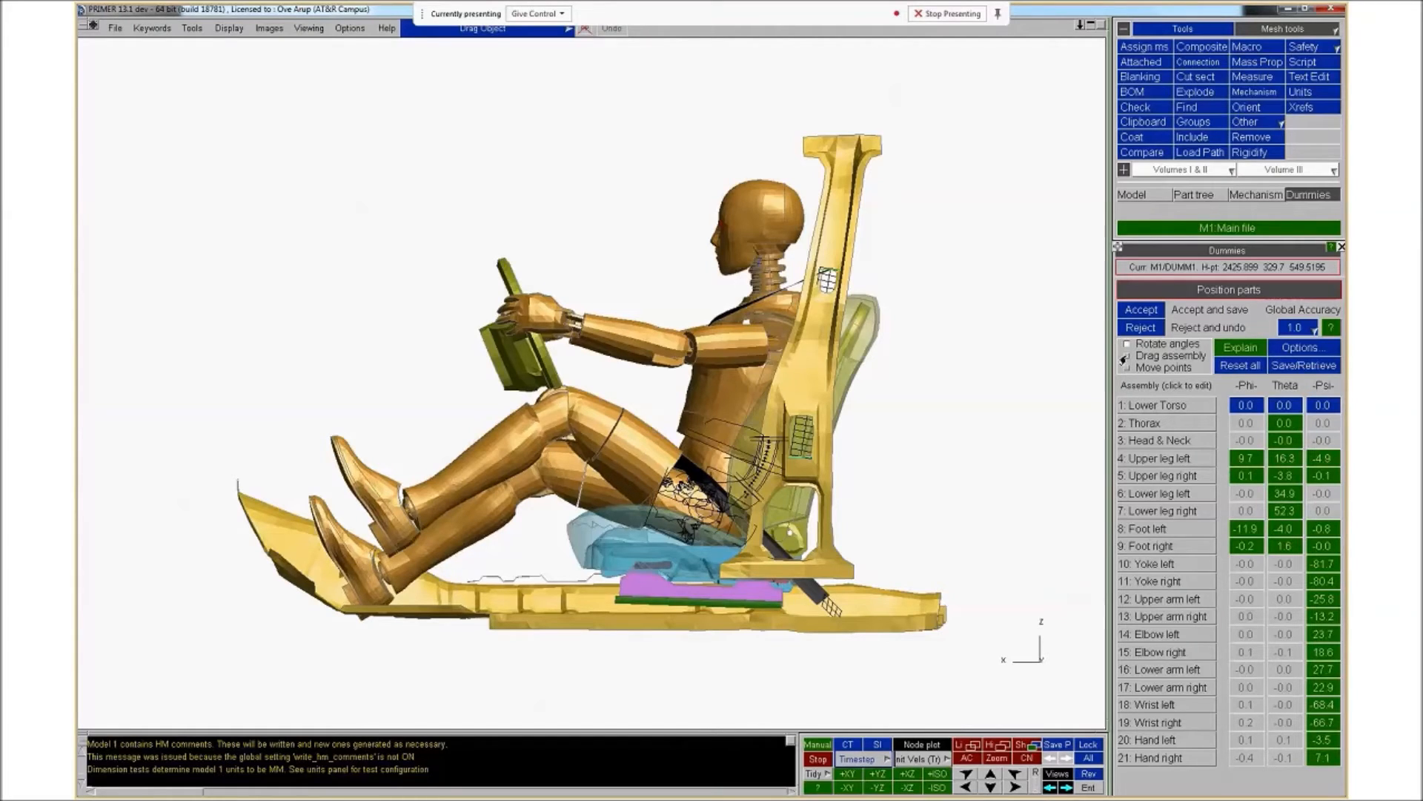
left_click(1126, 358)
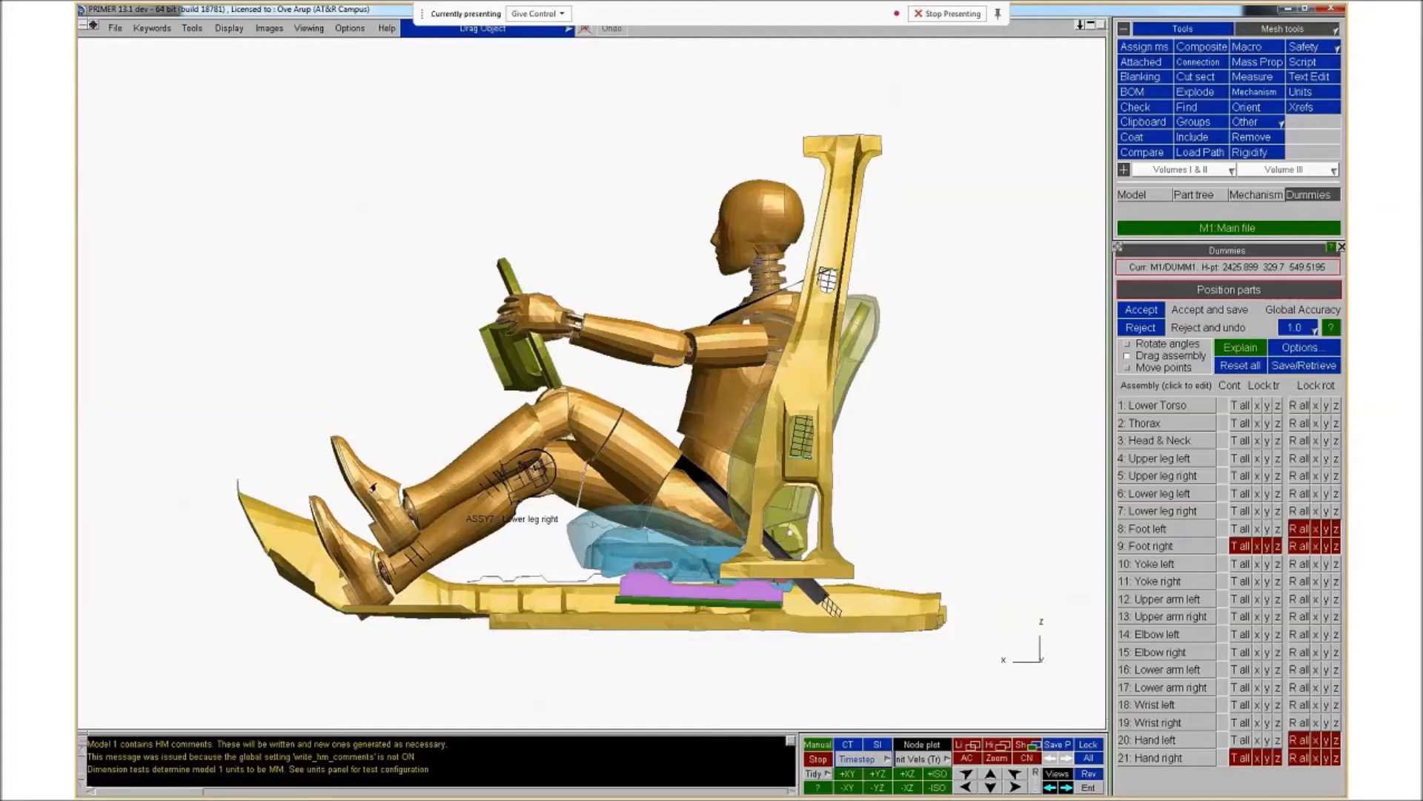
mouse_move(366, 476)
left_mouse_down()
mouse_move(356, 471)
mouse_move(348, 493)
mouse_move(387, 474)
mouse_move(366, 493)
mouse_move(371, 476)
mouse_move(392, 505)
mouse_move(370, 450)
mouse_move(359, 501)
mouse_move(363, 482)
left_mouse_up()
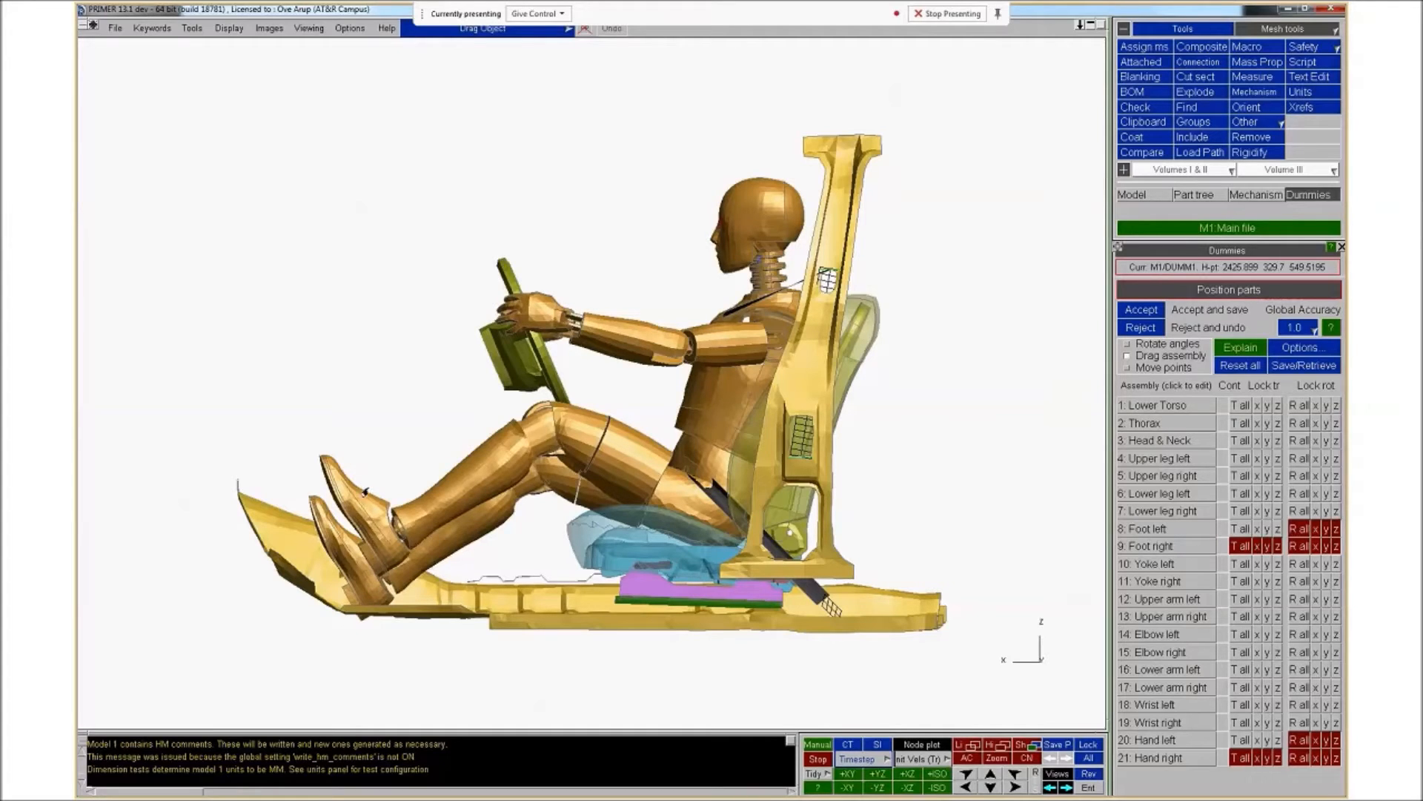
left_click_drag(355, 496, 354, 499)
left_click(357, 497)
left_click(351, 494)
left_click_drag(351, 494, 337, 465)
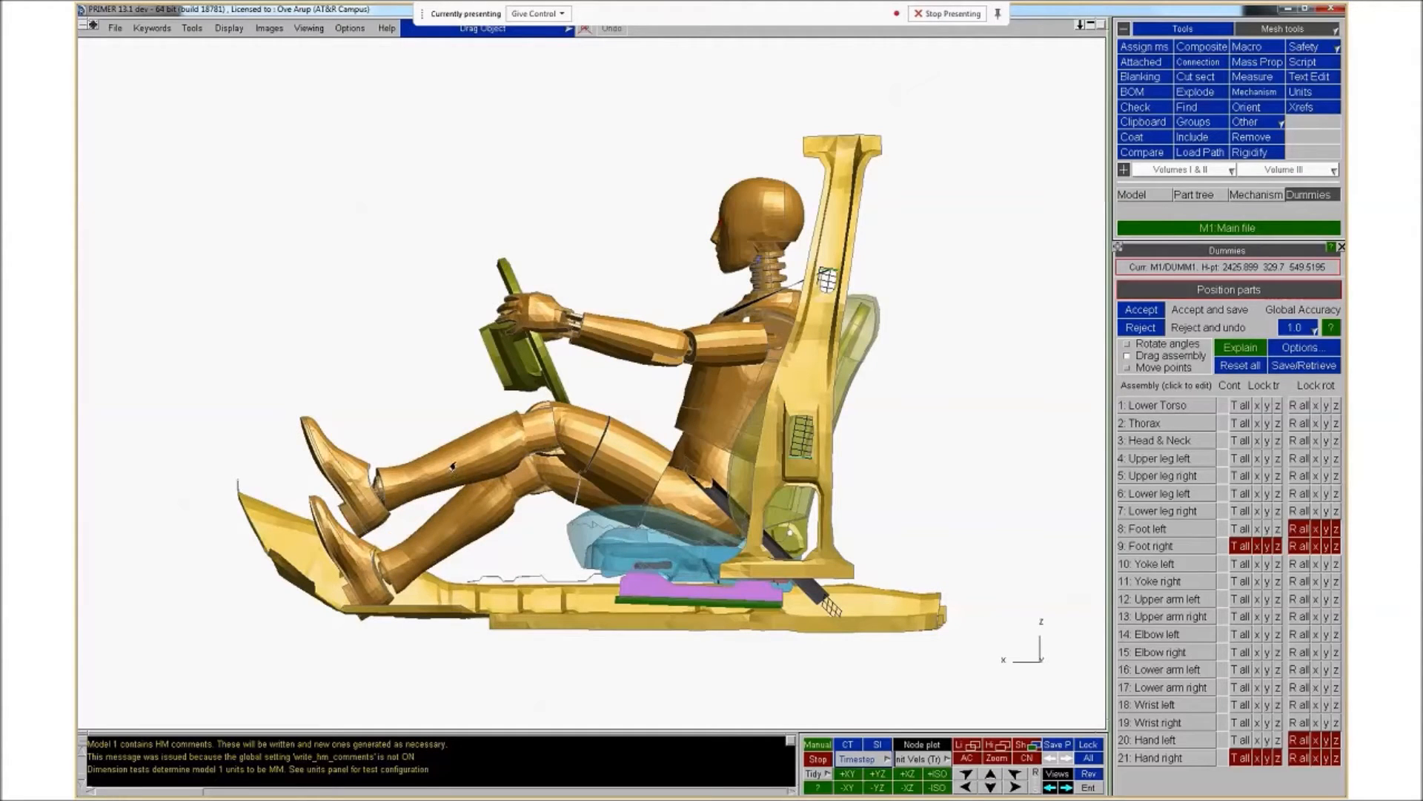
left_click_drag(451, 465, 476, 506)
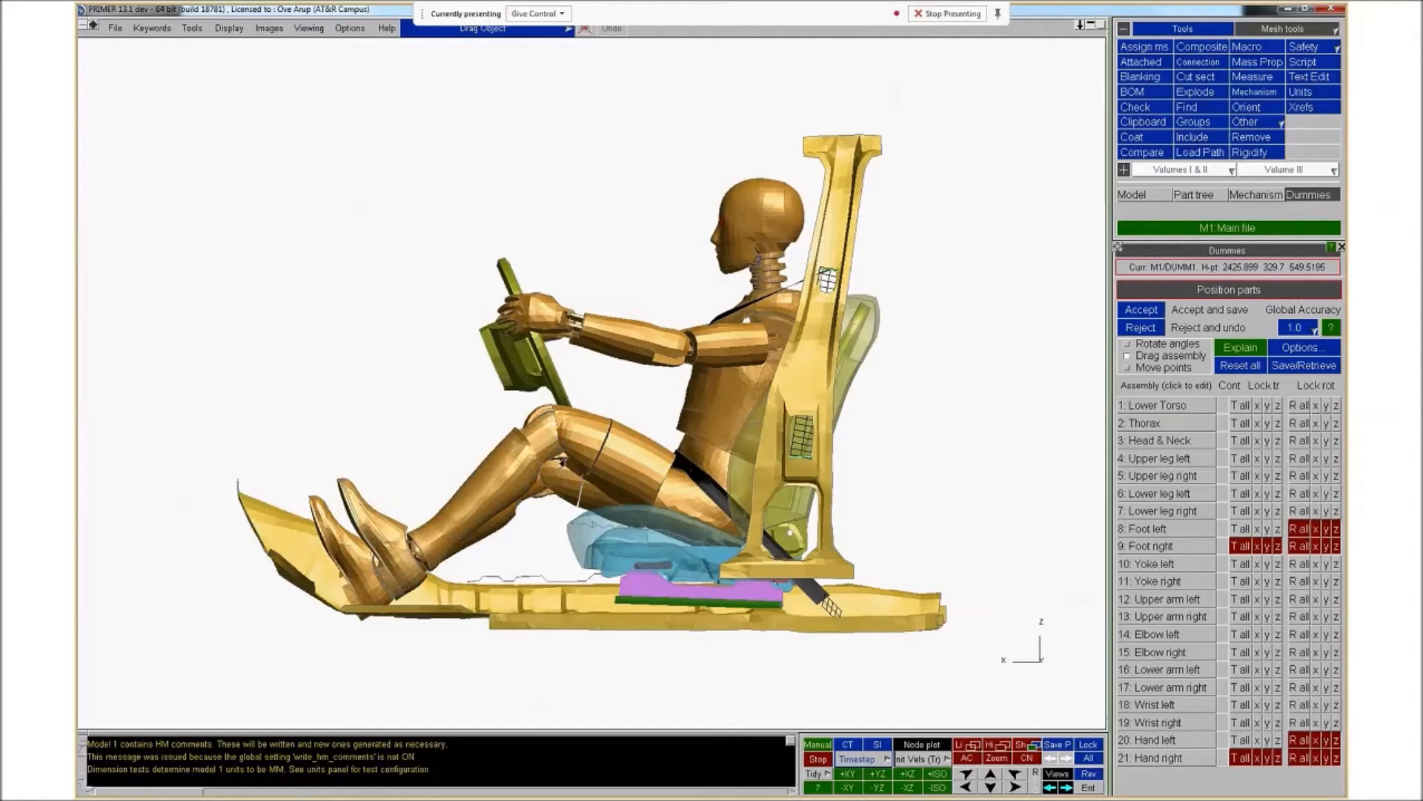
mouse_move(610, 459)
left_mouse_down()
mouse_move(613, 443)
mouse_move(582, 462)
left_mouse_up()
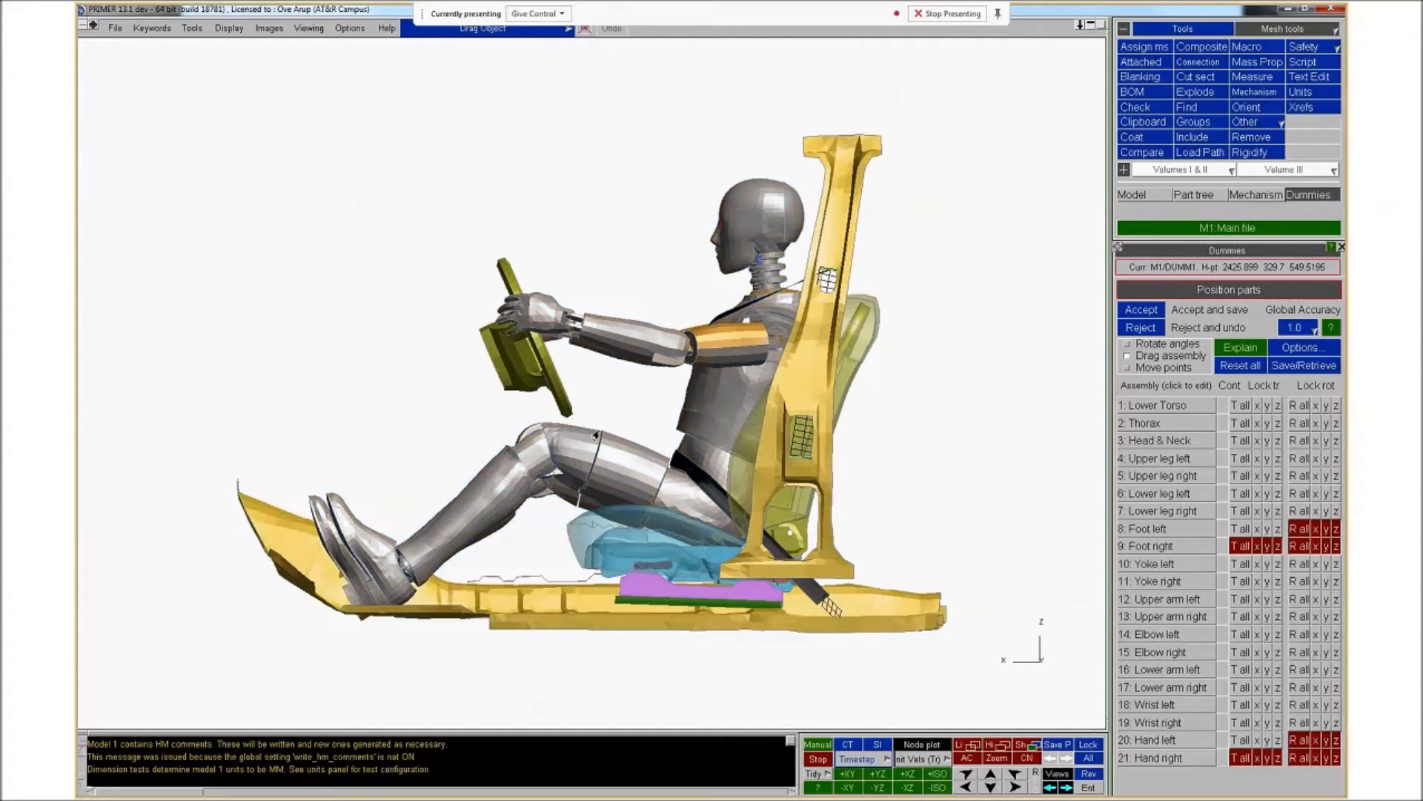
Lock all translation of the left foot and left hand, then drag the dummy's body with those locks applied
left_click_drag(541, 527, 652, 561, "shift")
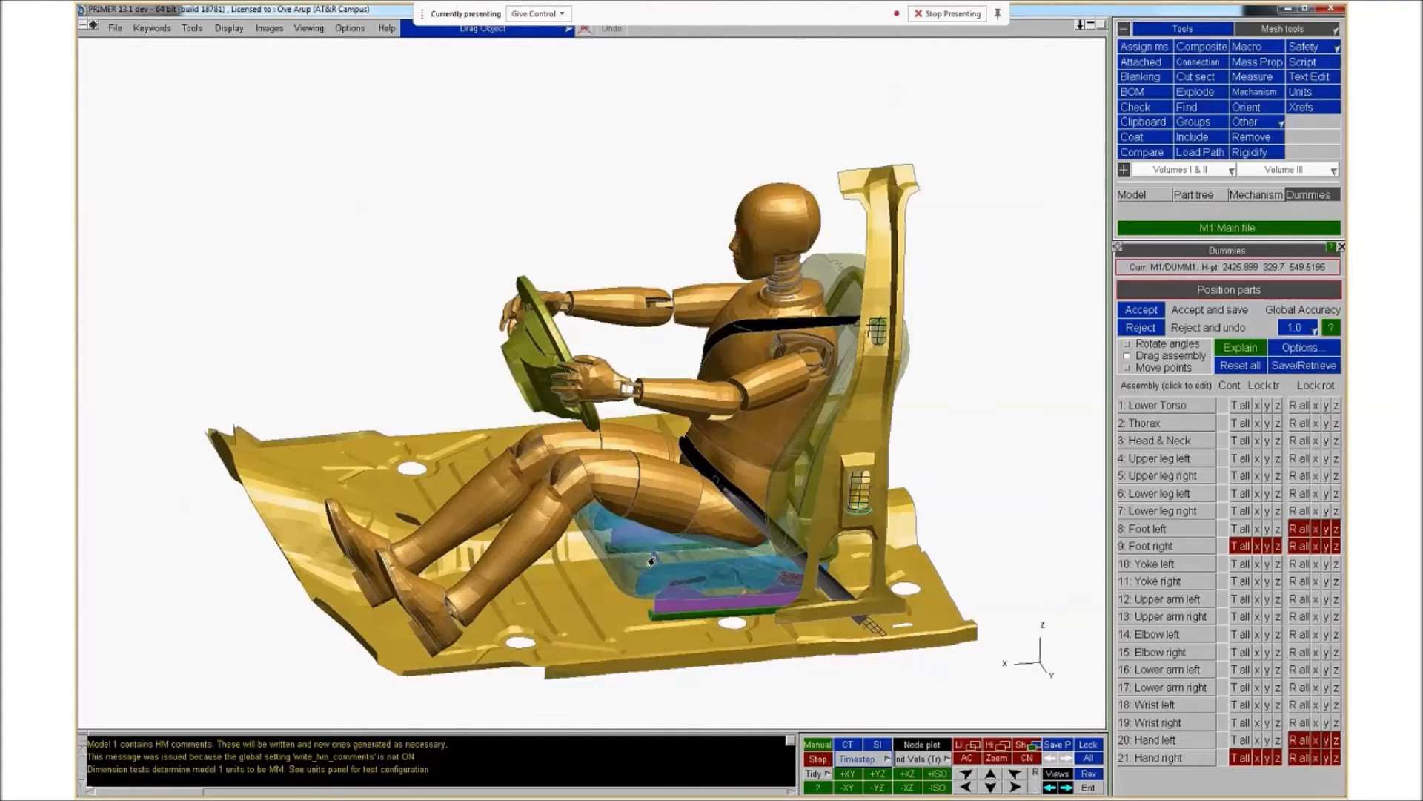
middle_click_drag(652, 562, 641, 526, "shift")
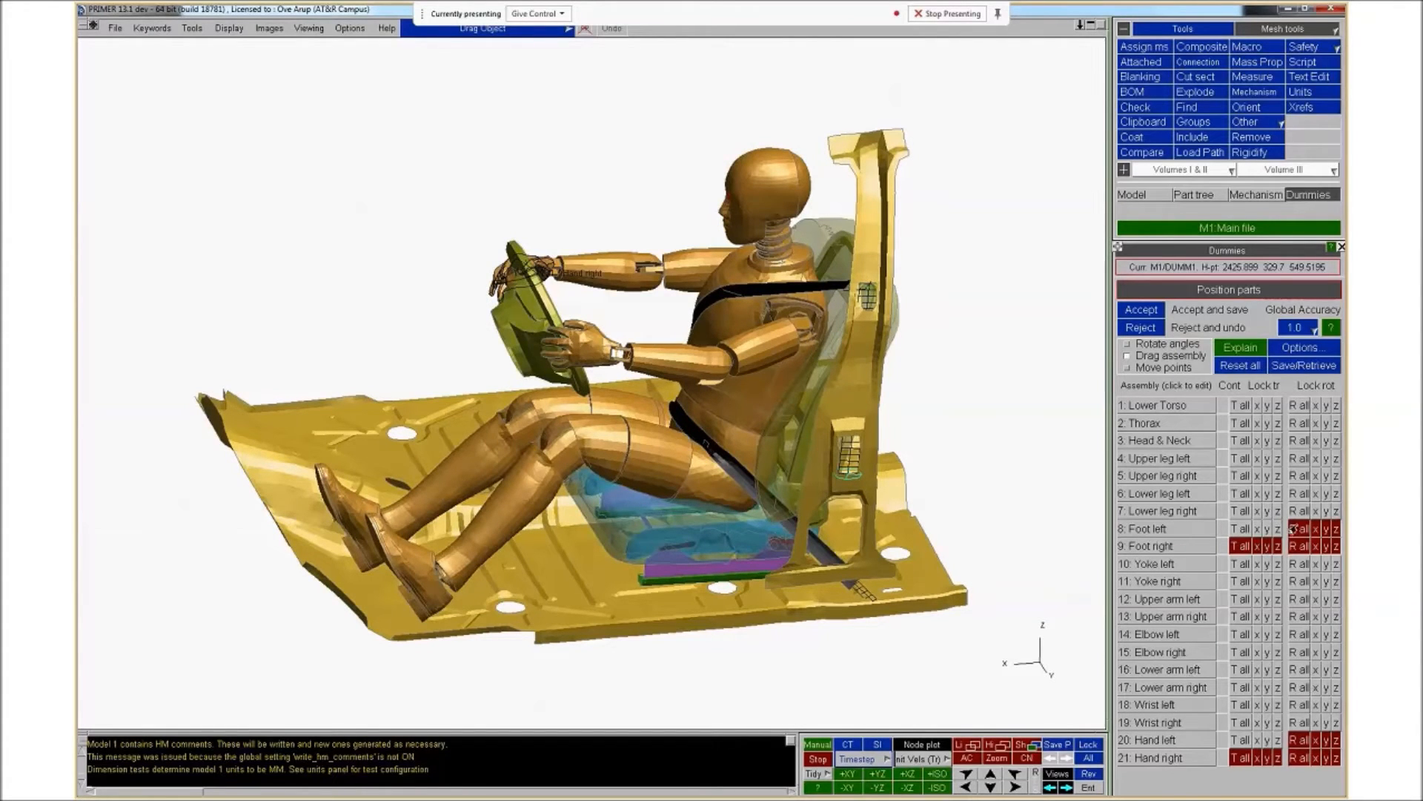
left_click(1239, 528)
left_click(1237, 740)
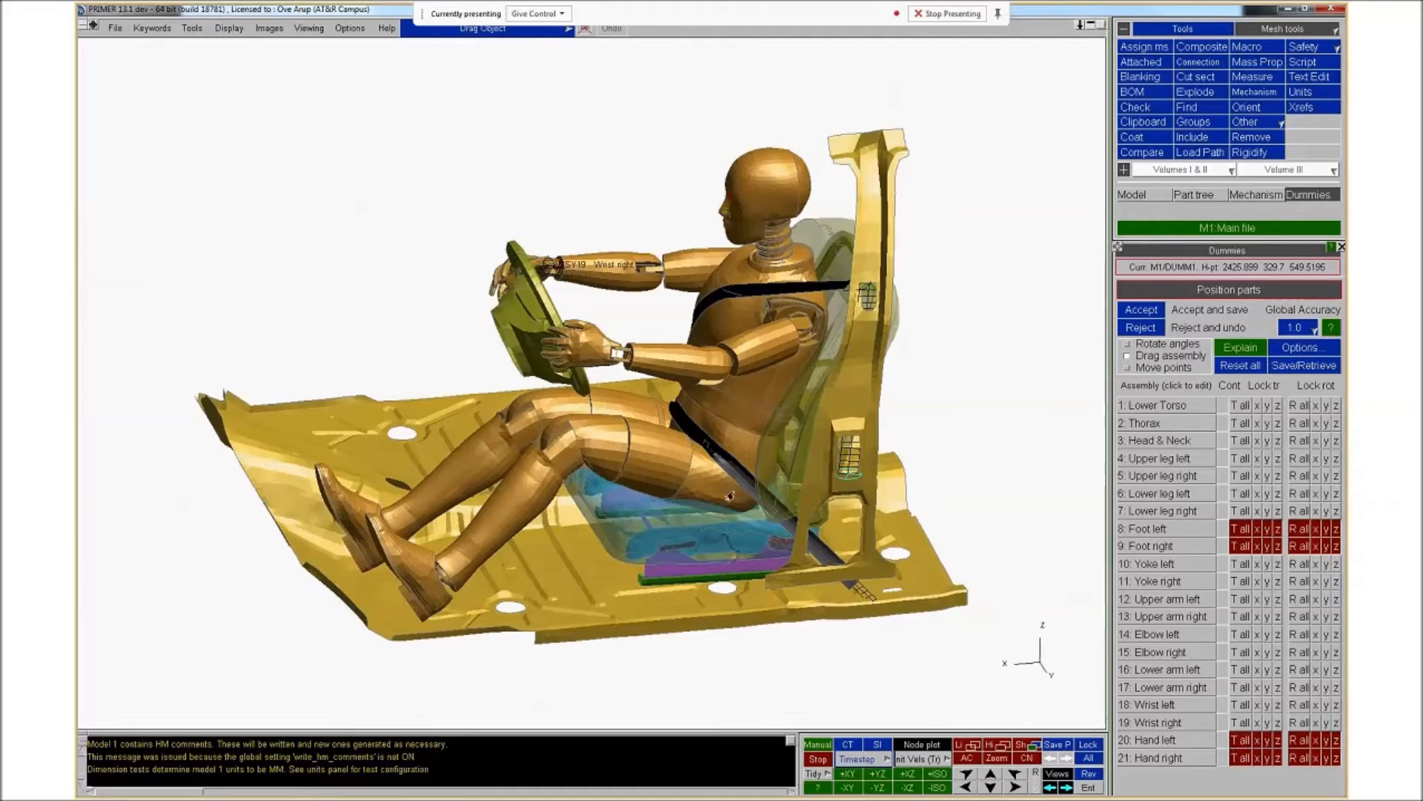
left_click_drag(743, 448, 787, 433)
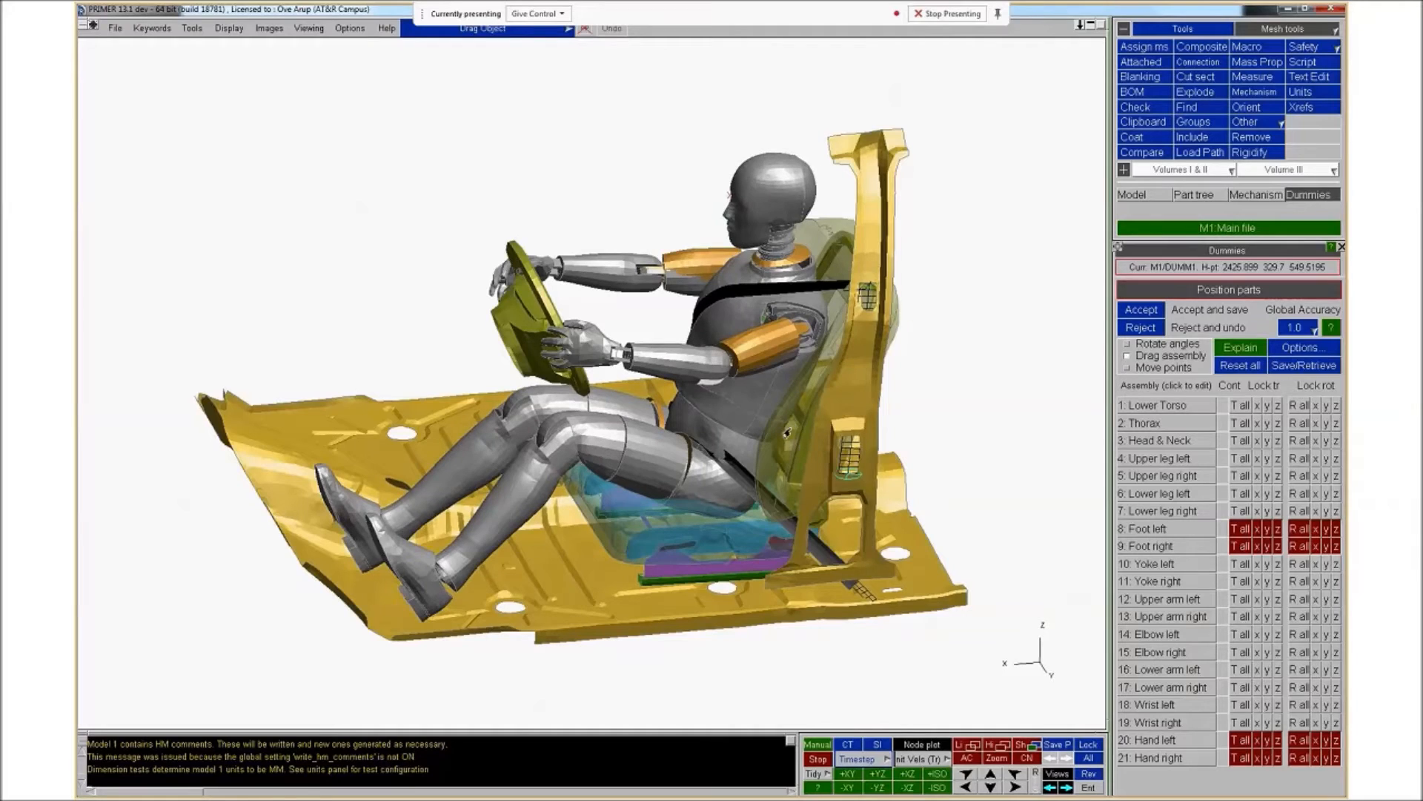
Switch to Move points mode to show the dummy's H-point coordinates
key("1")
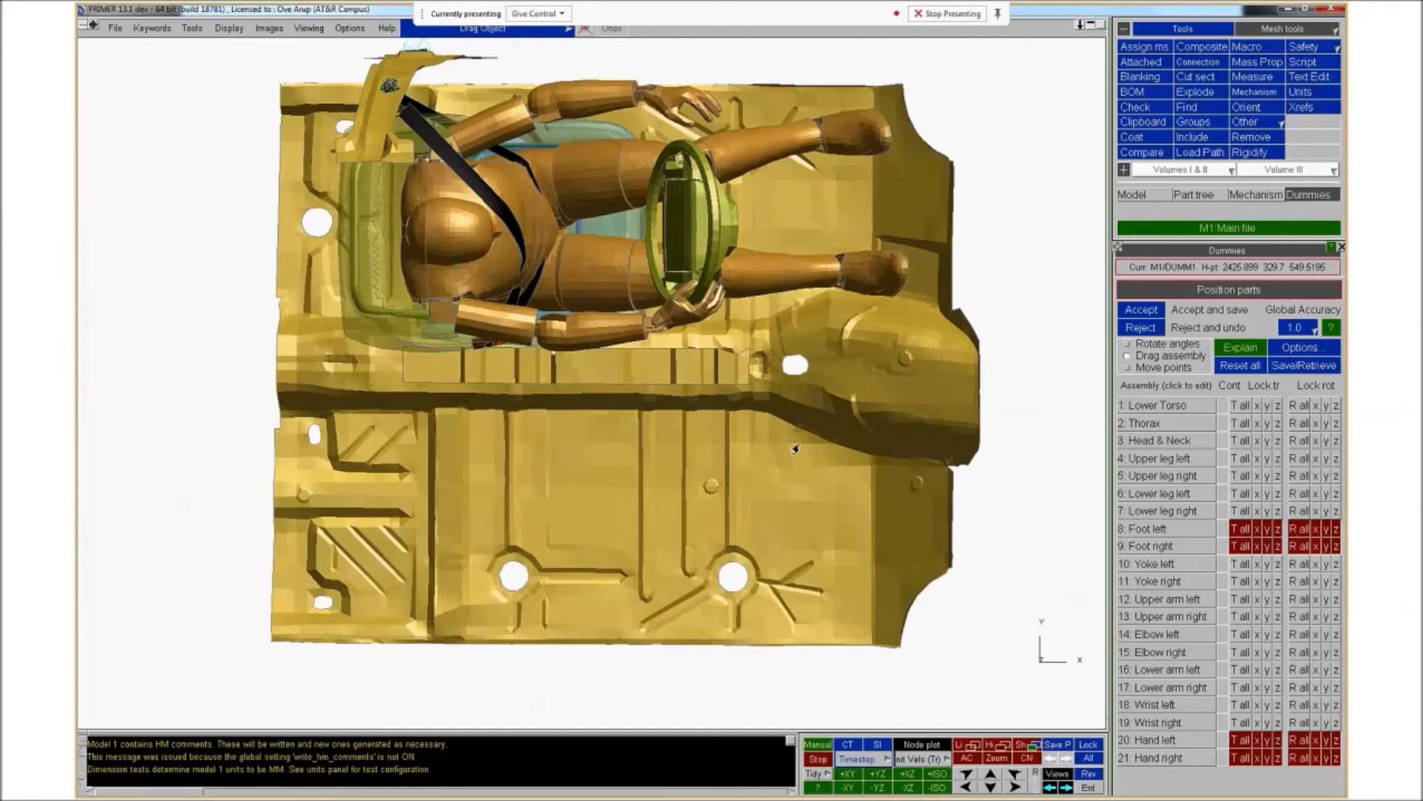
key("3")
key("4")
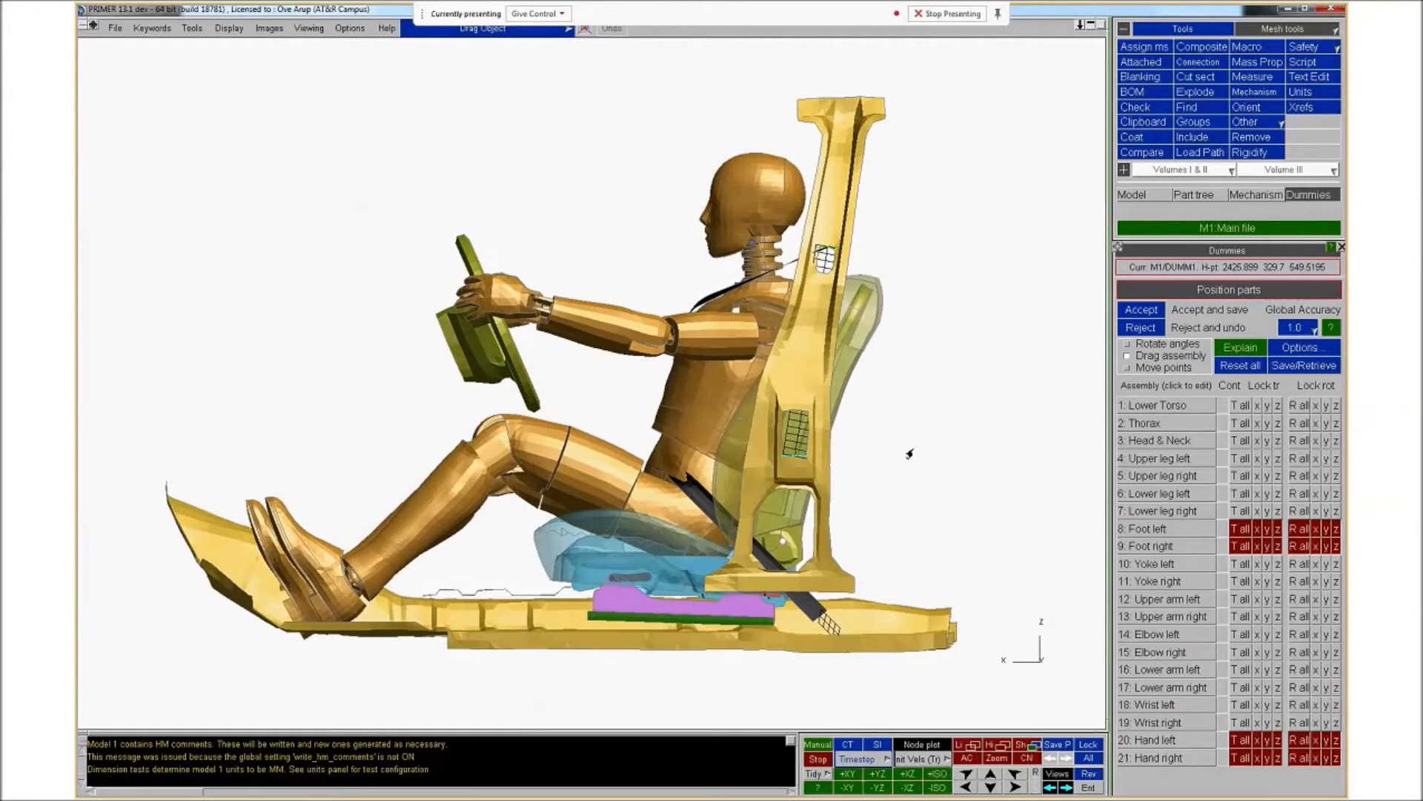
left_click(1154, 370)
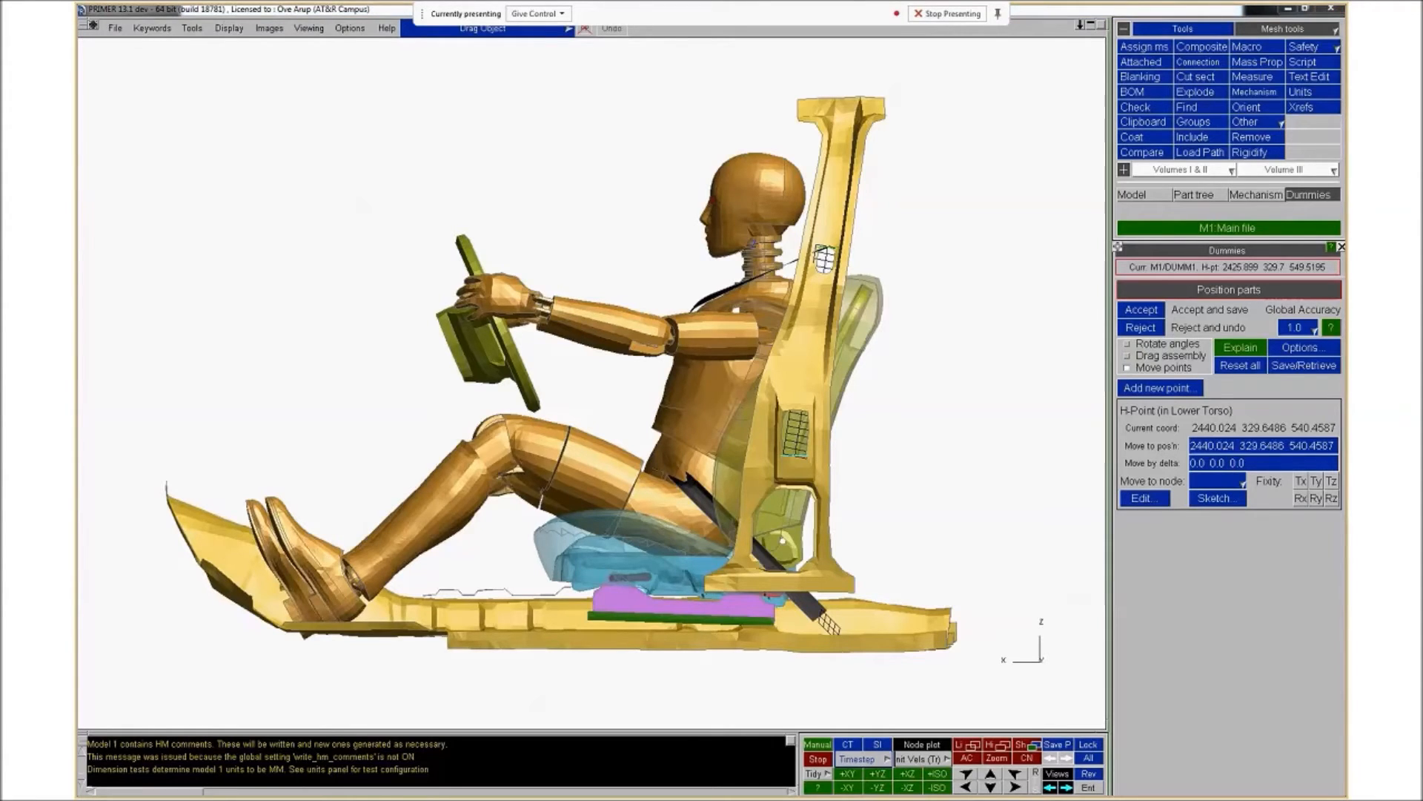
Switch to the presentation and advance to the slide explaining drag assembly mouse actions
key("alt+Tab")
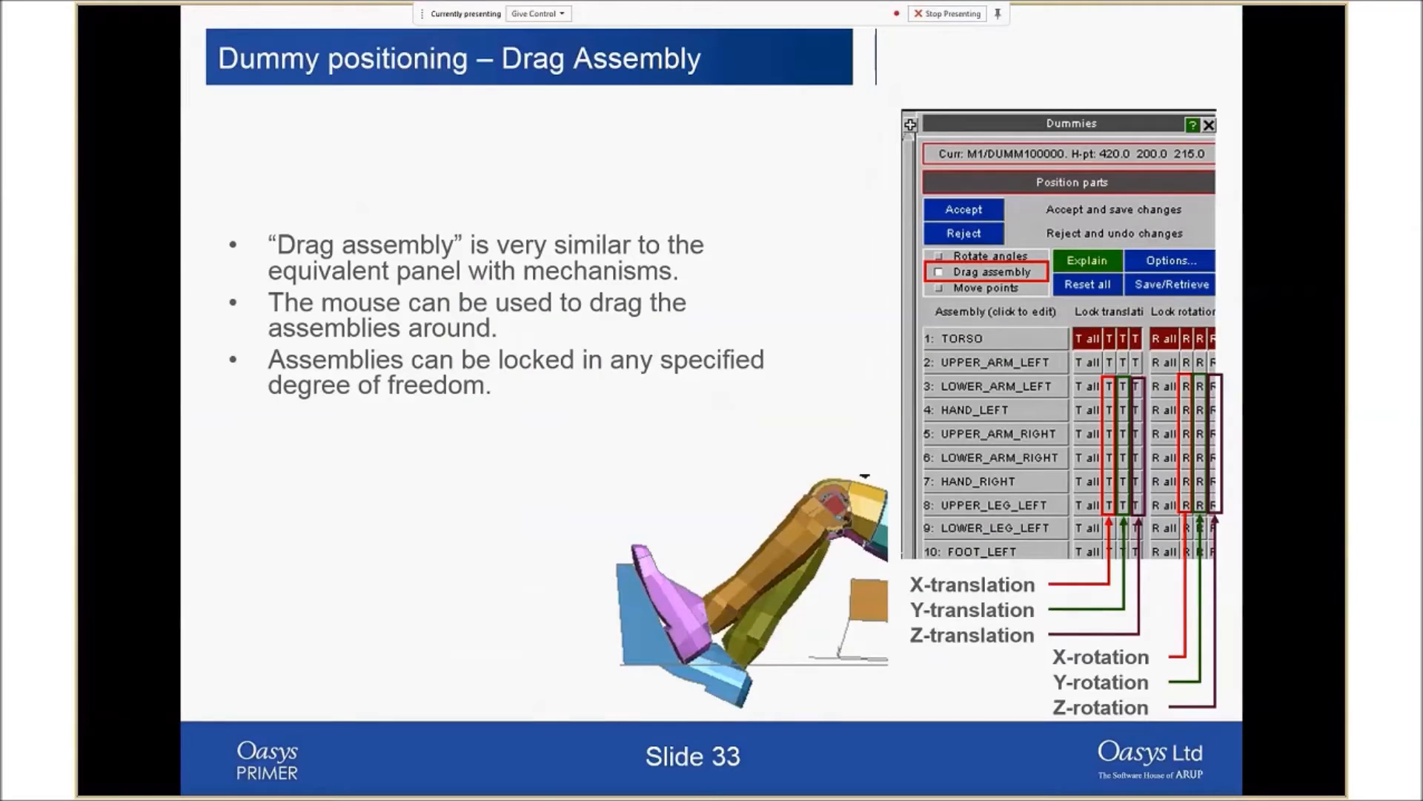
left_click(688, 488)
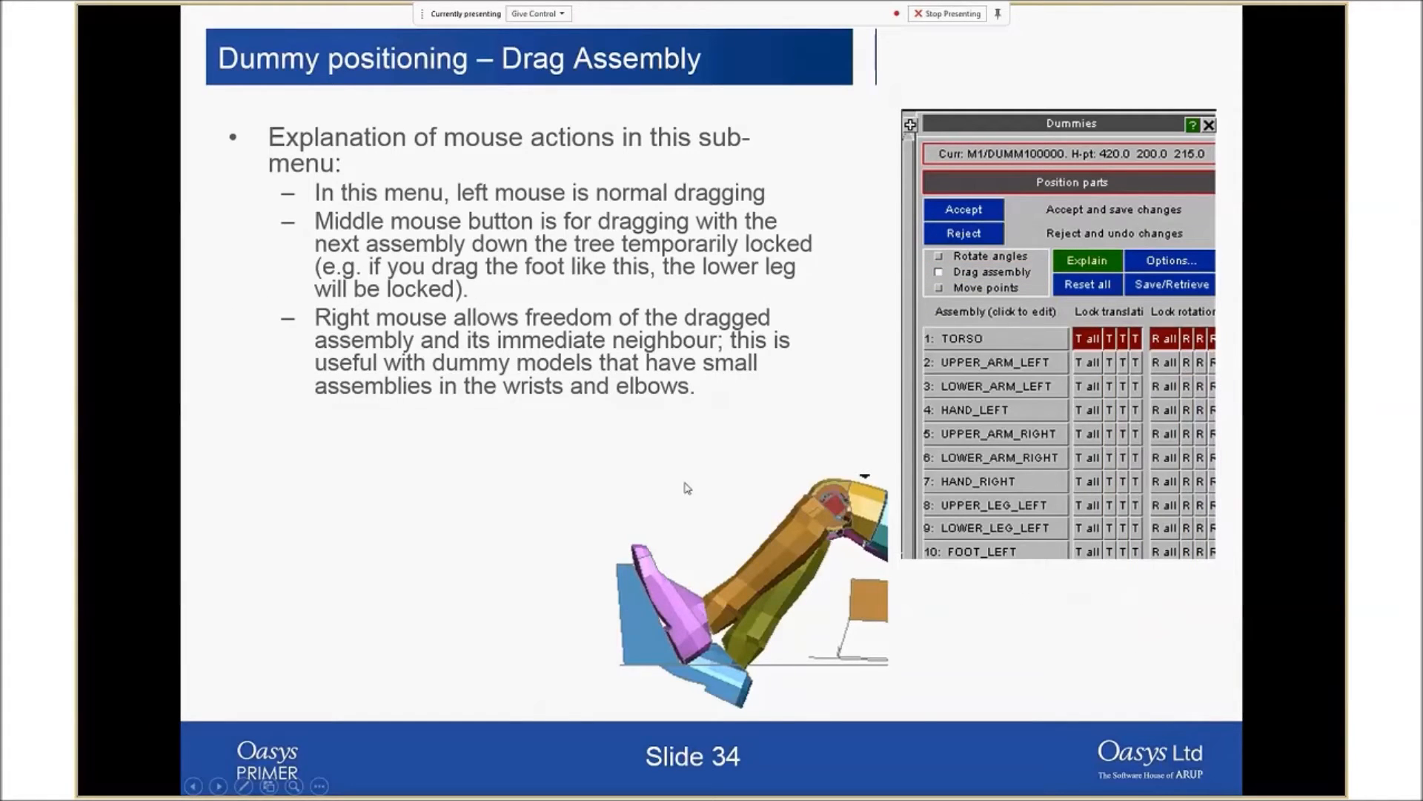
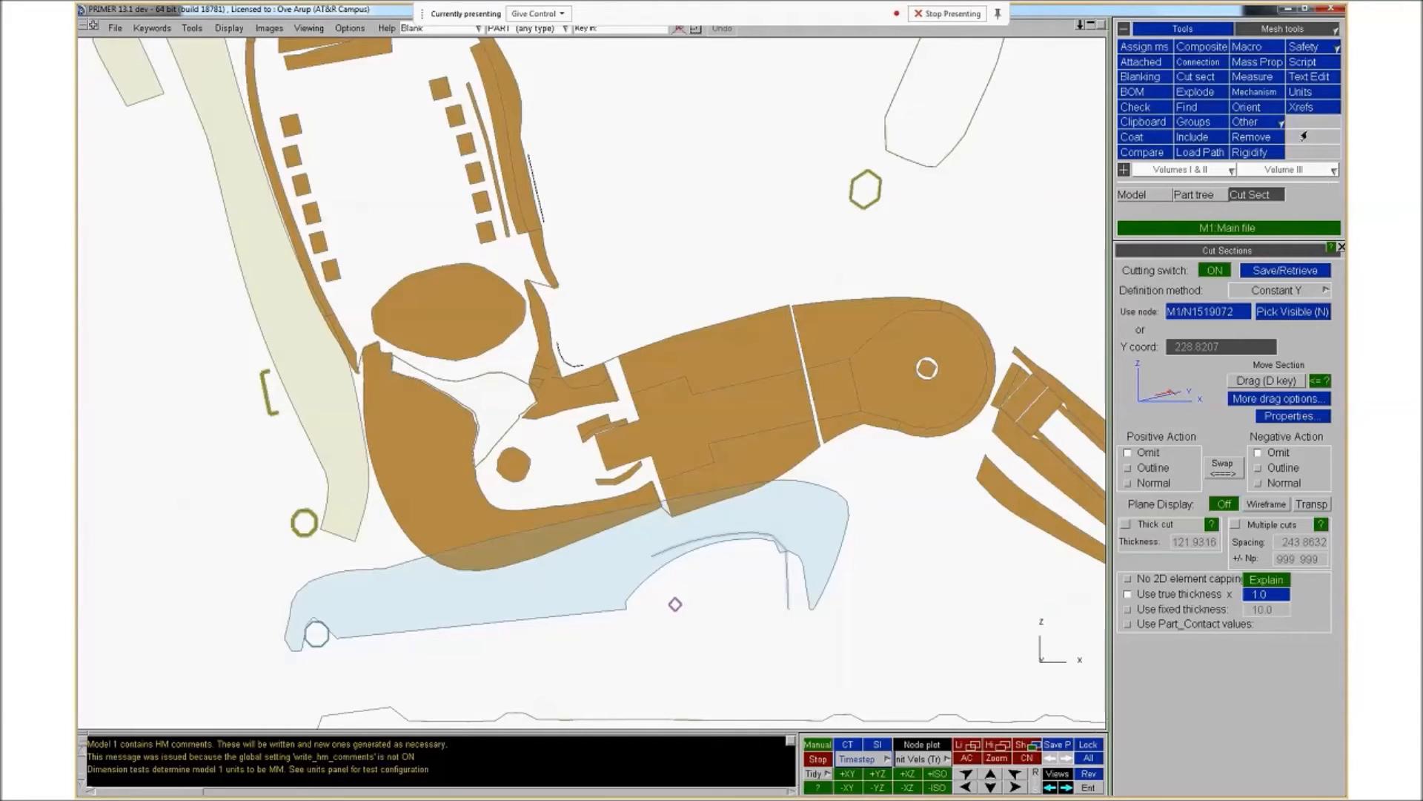
Open the Seat squash tool in Squash mode and advance past the method, file-saving and H-point prompts
left_click(1309, 49)
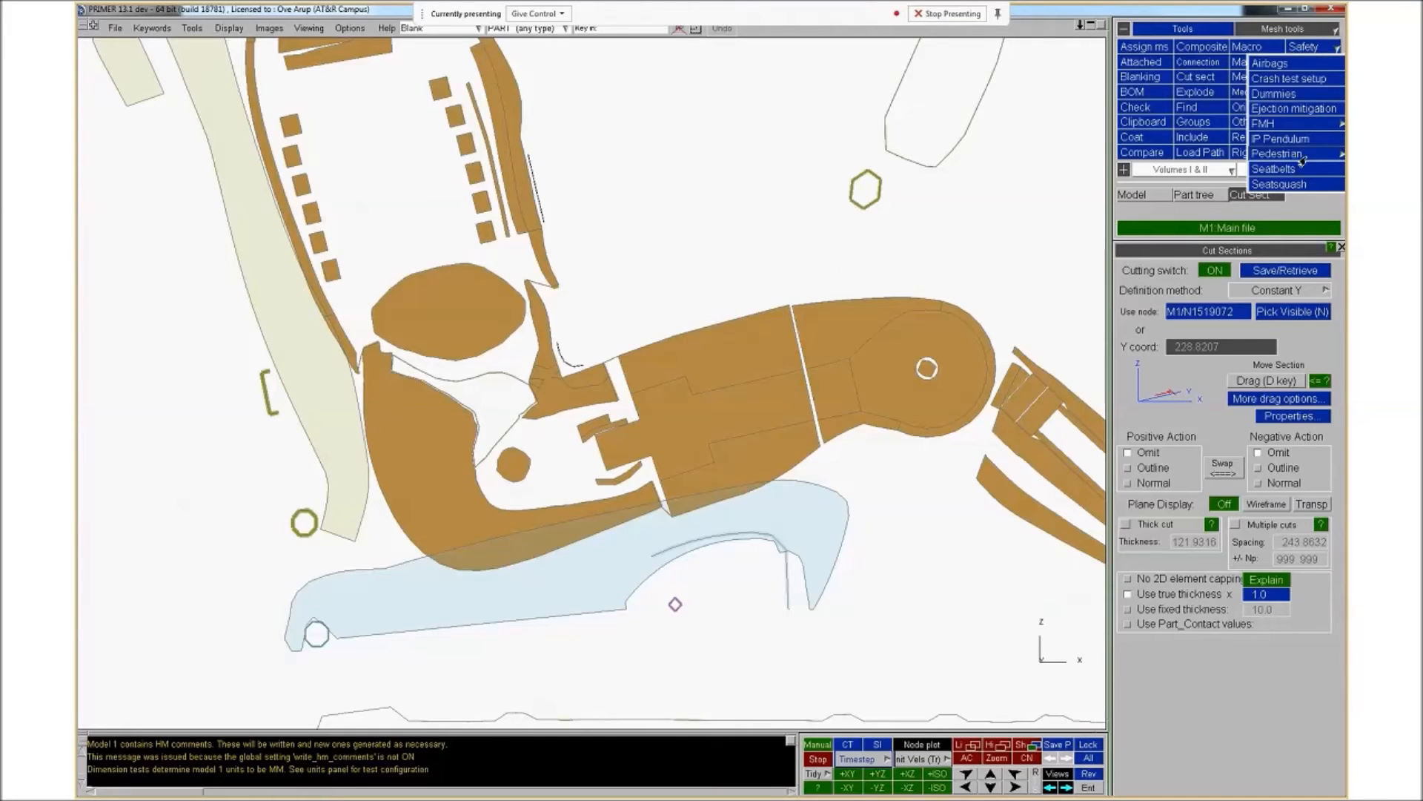
left_click(1303, 185)
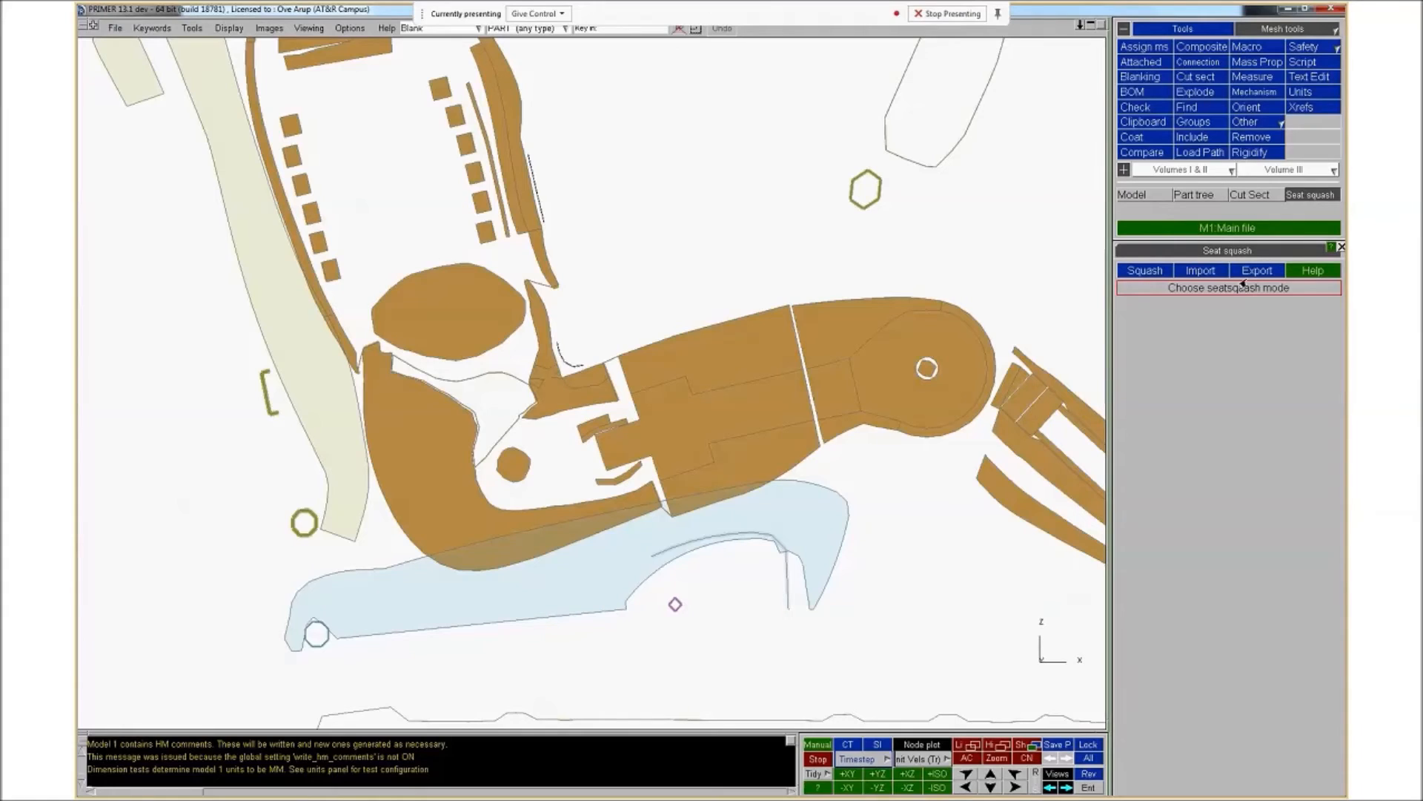
left_click(1143, 272)
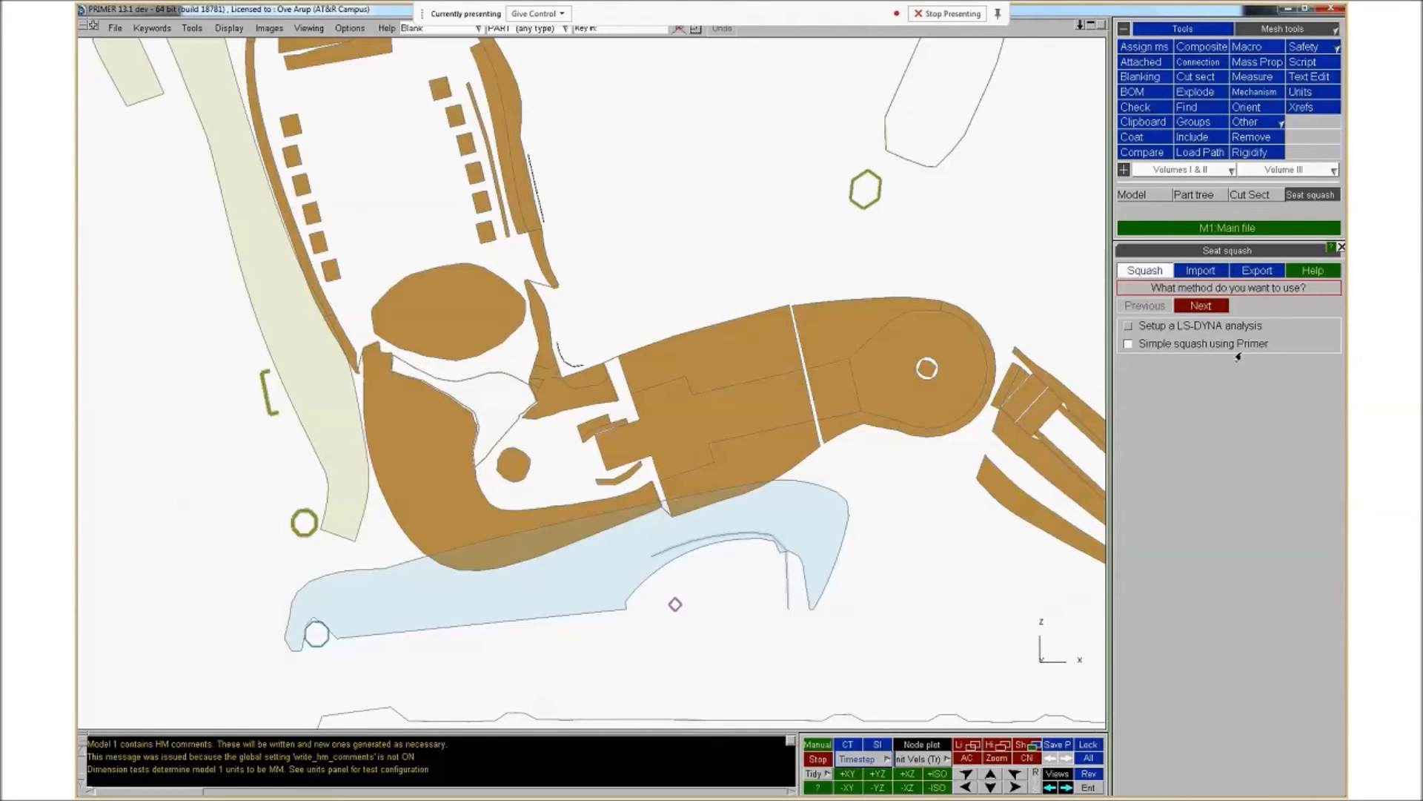
left_click(1193, 307)
left_click(1193, 307)
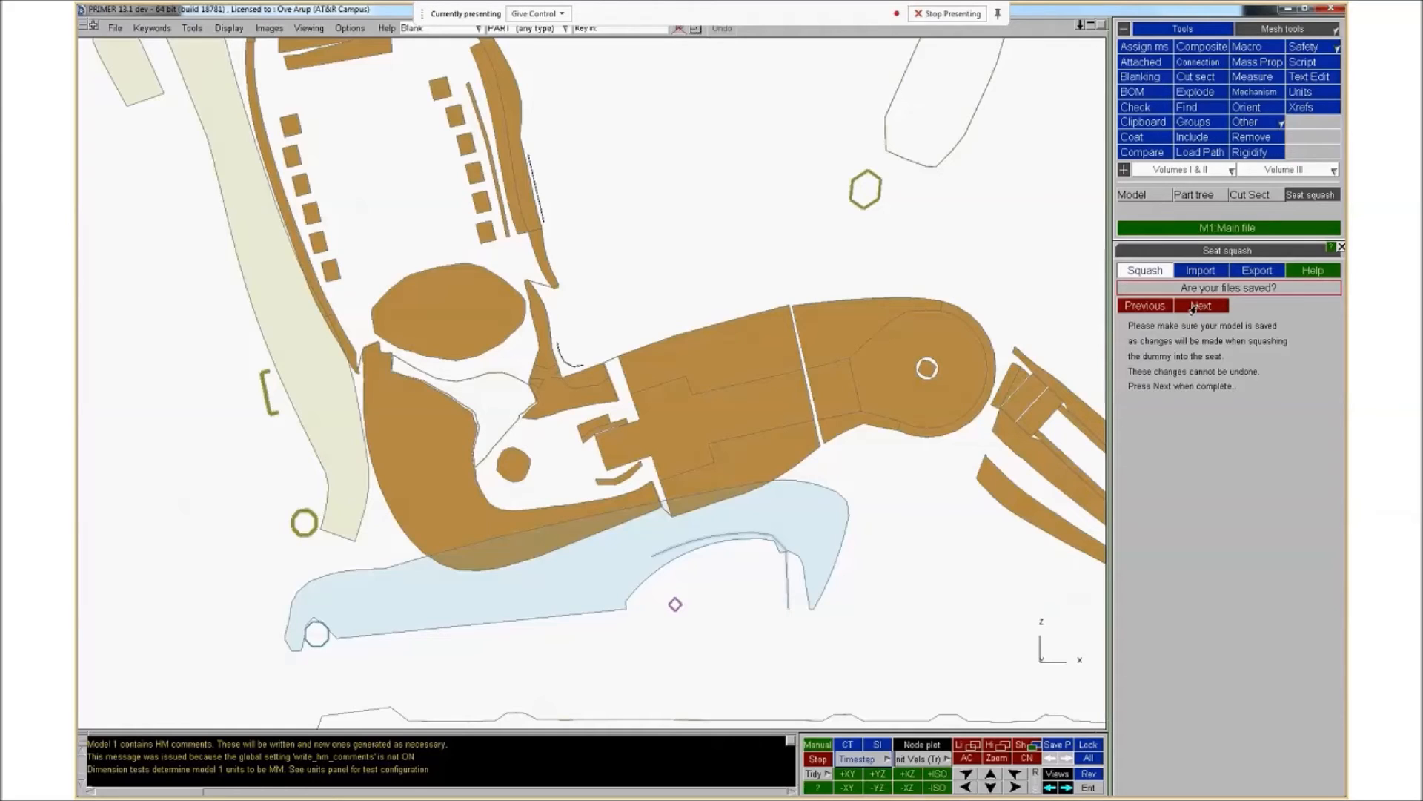
left_click(1192, 306)
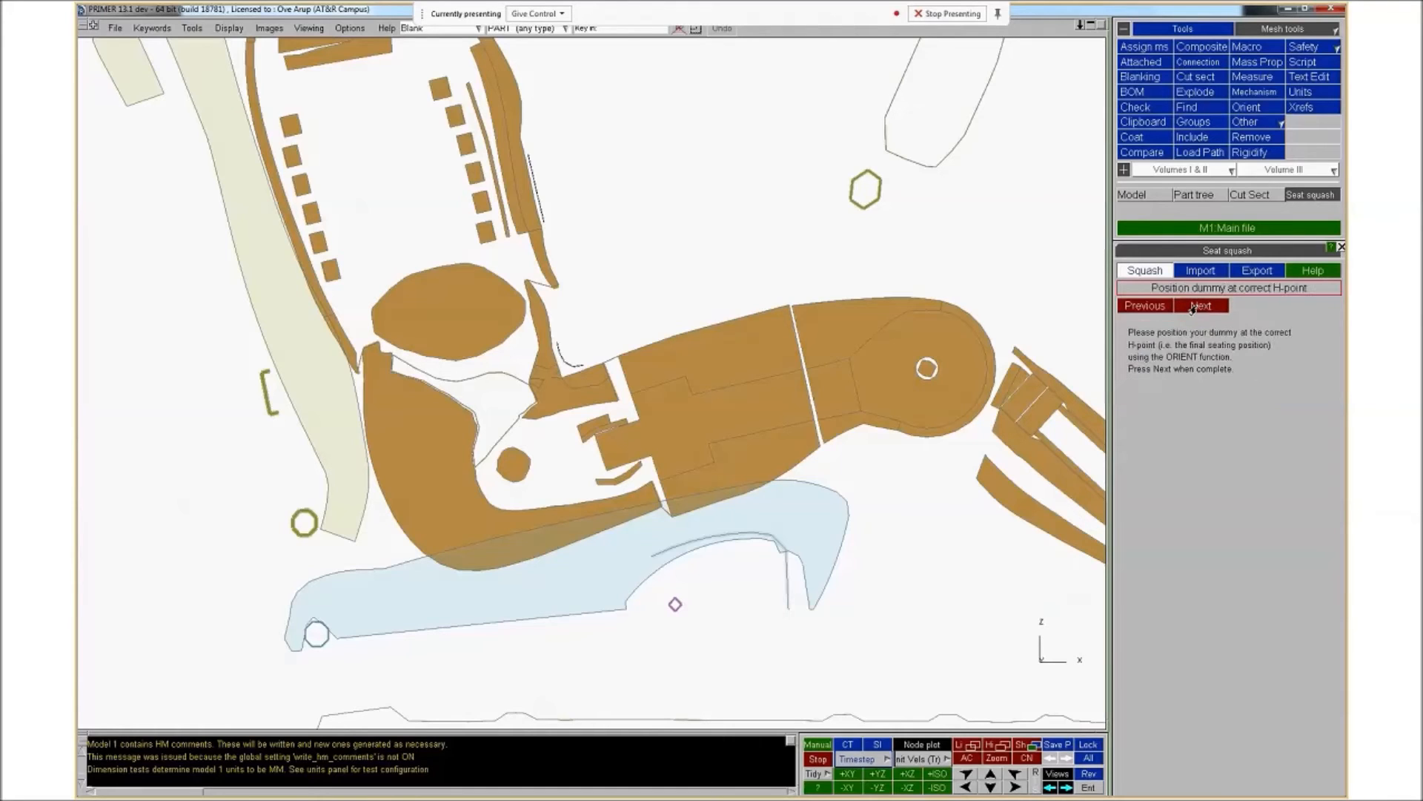
left_click(1192, 306)
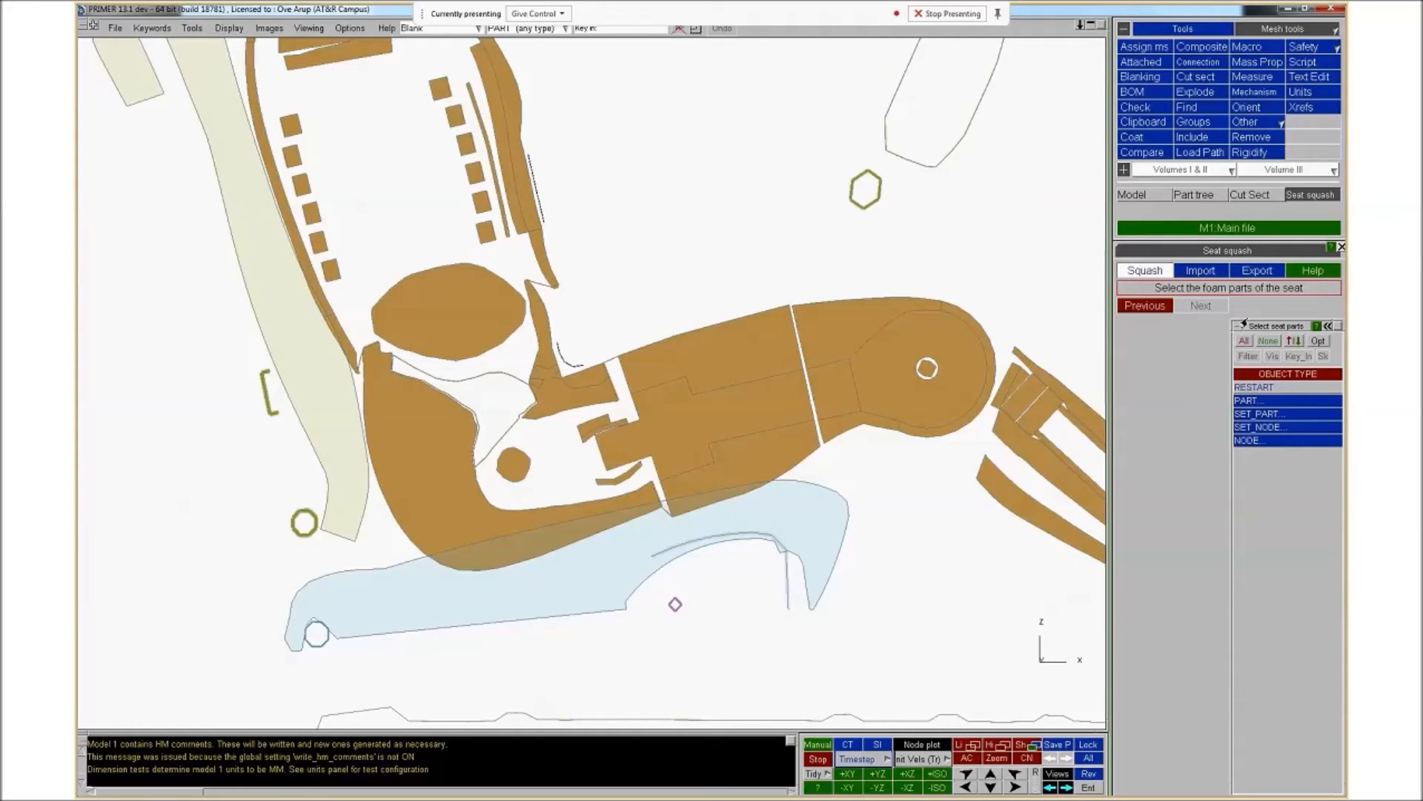
left_click(1258, 401)
mouse_move(1259, 424)
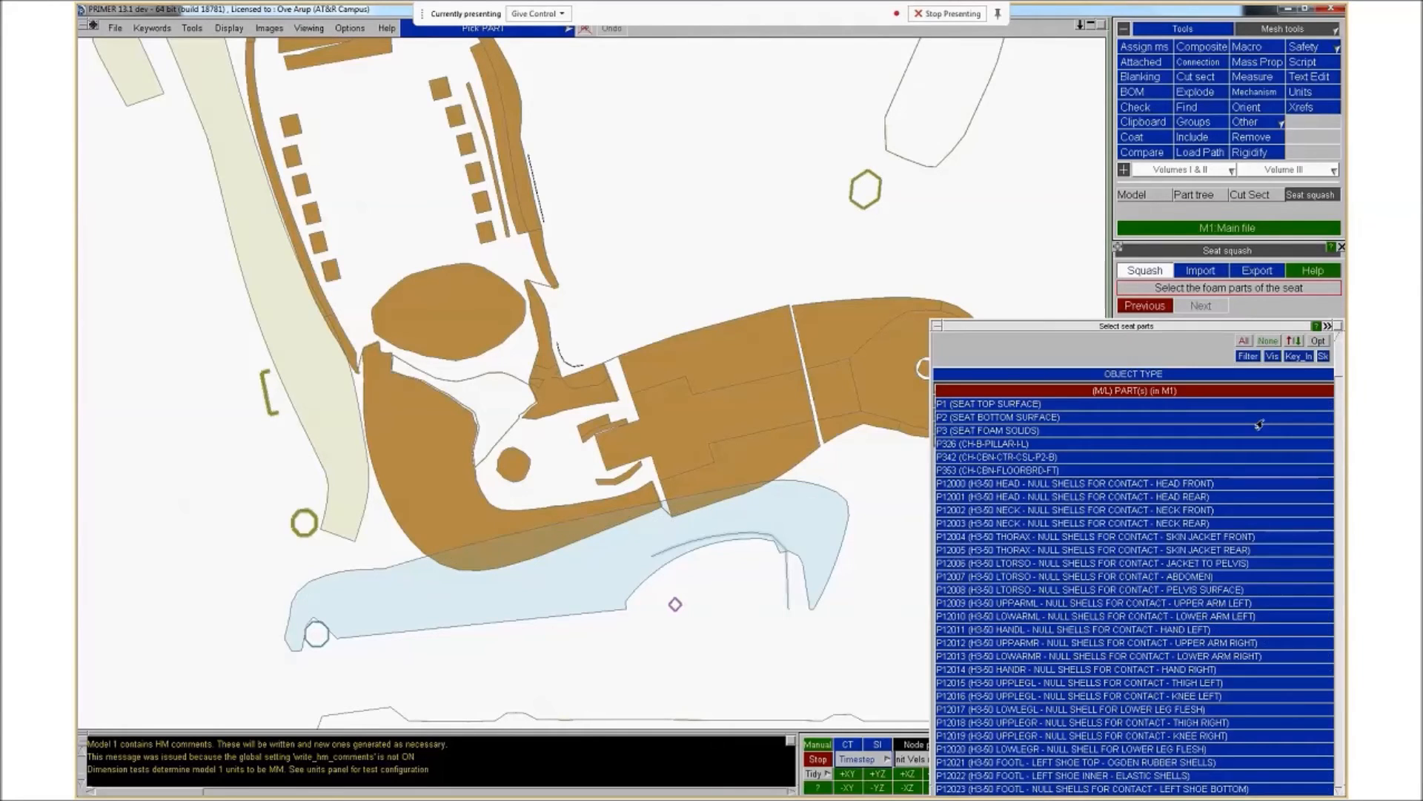
left_click(1019, 406)
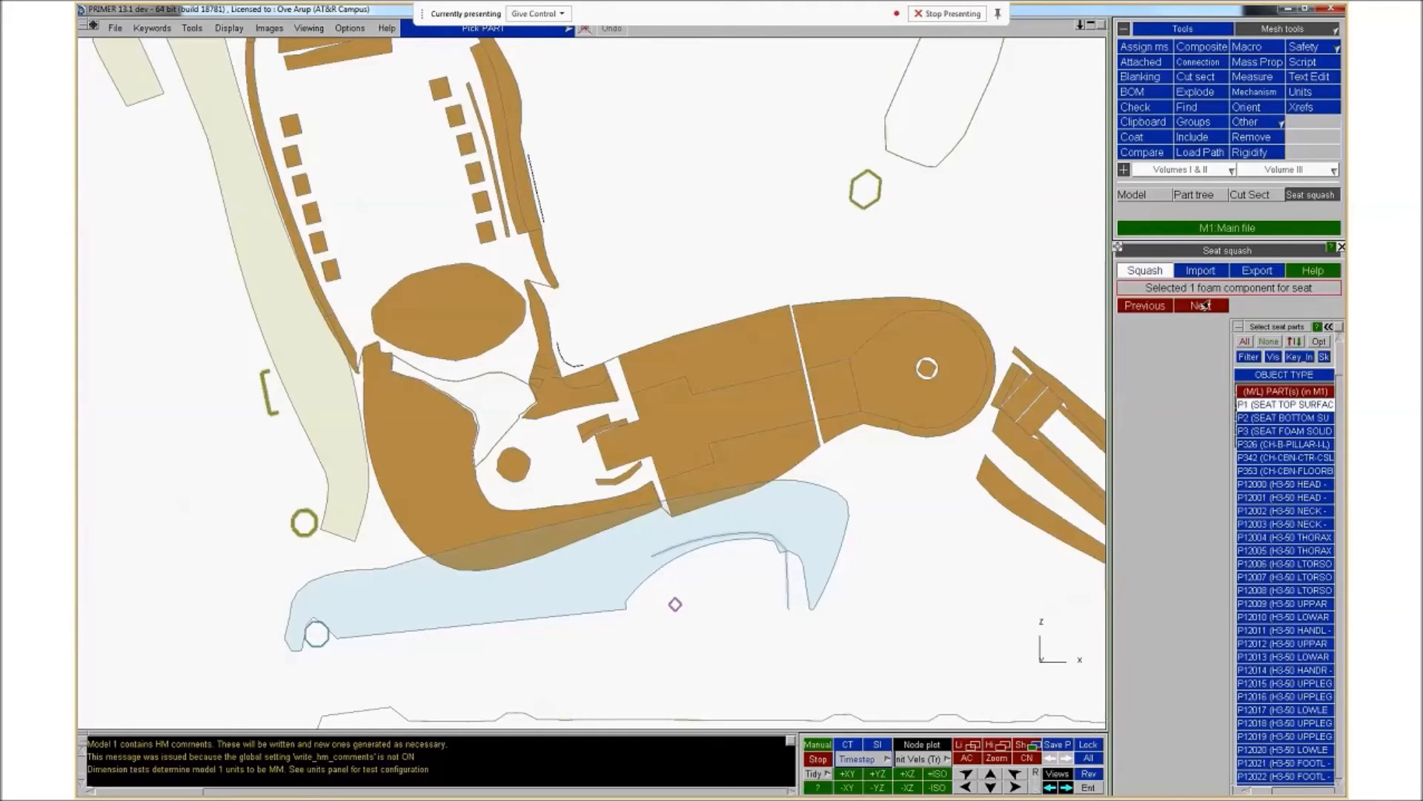
left_click(1208, 306)
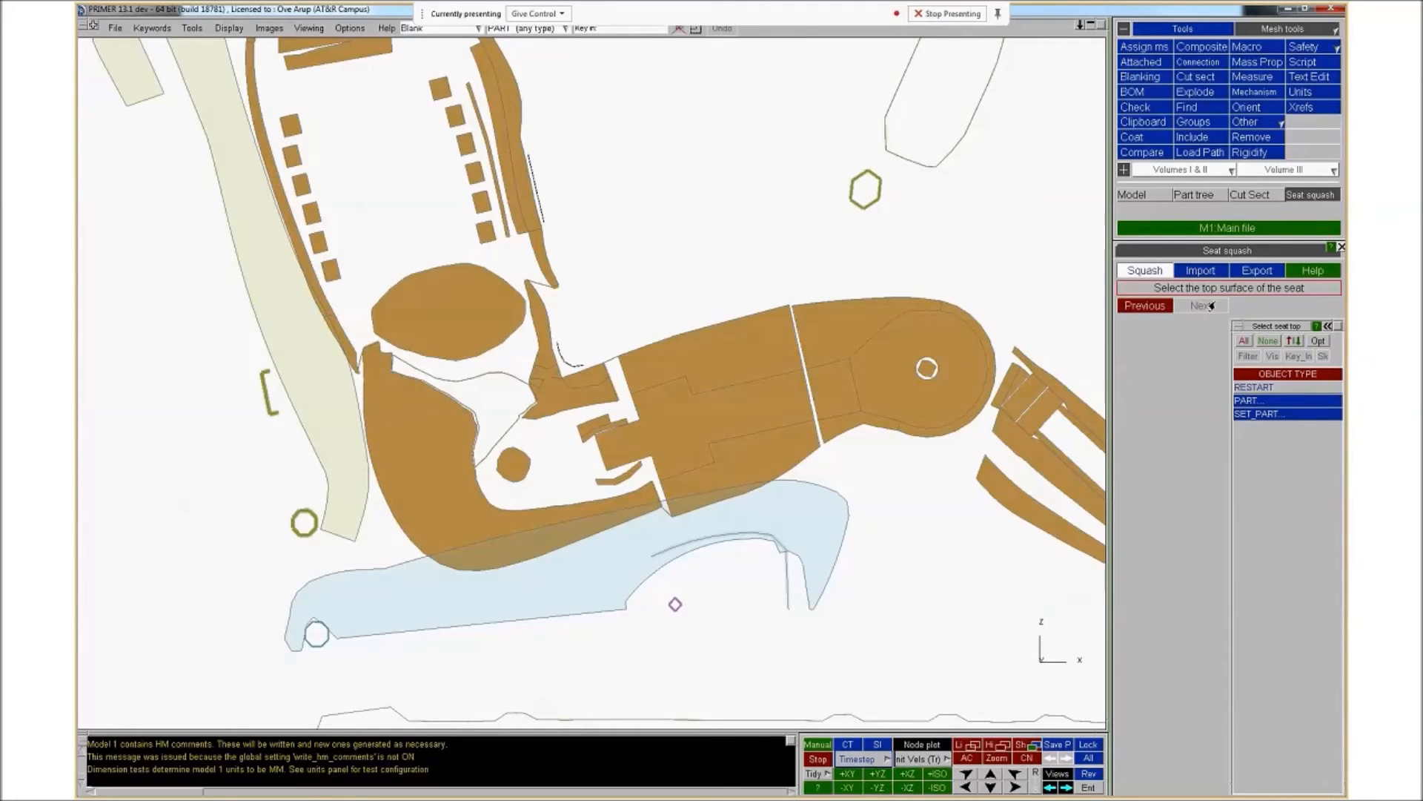
left_click(1146, 305)
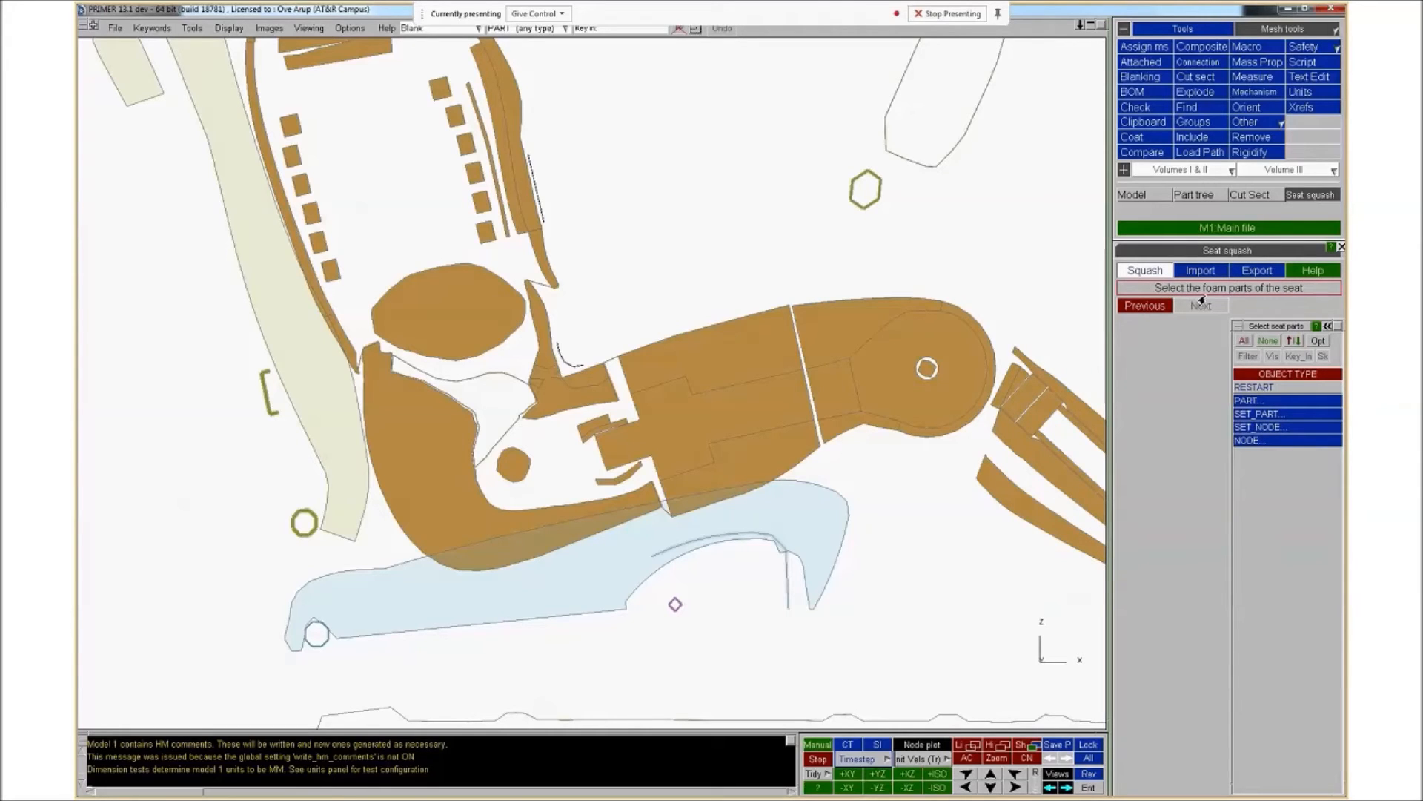
Select P3 SEAT FOAM SOLIDS as the seat's foam part and continue
left_click(1286, 400)
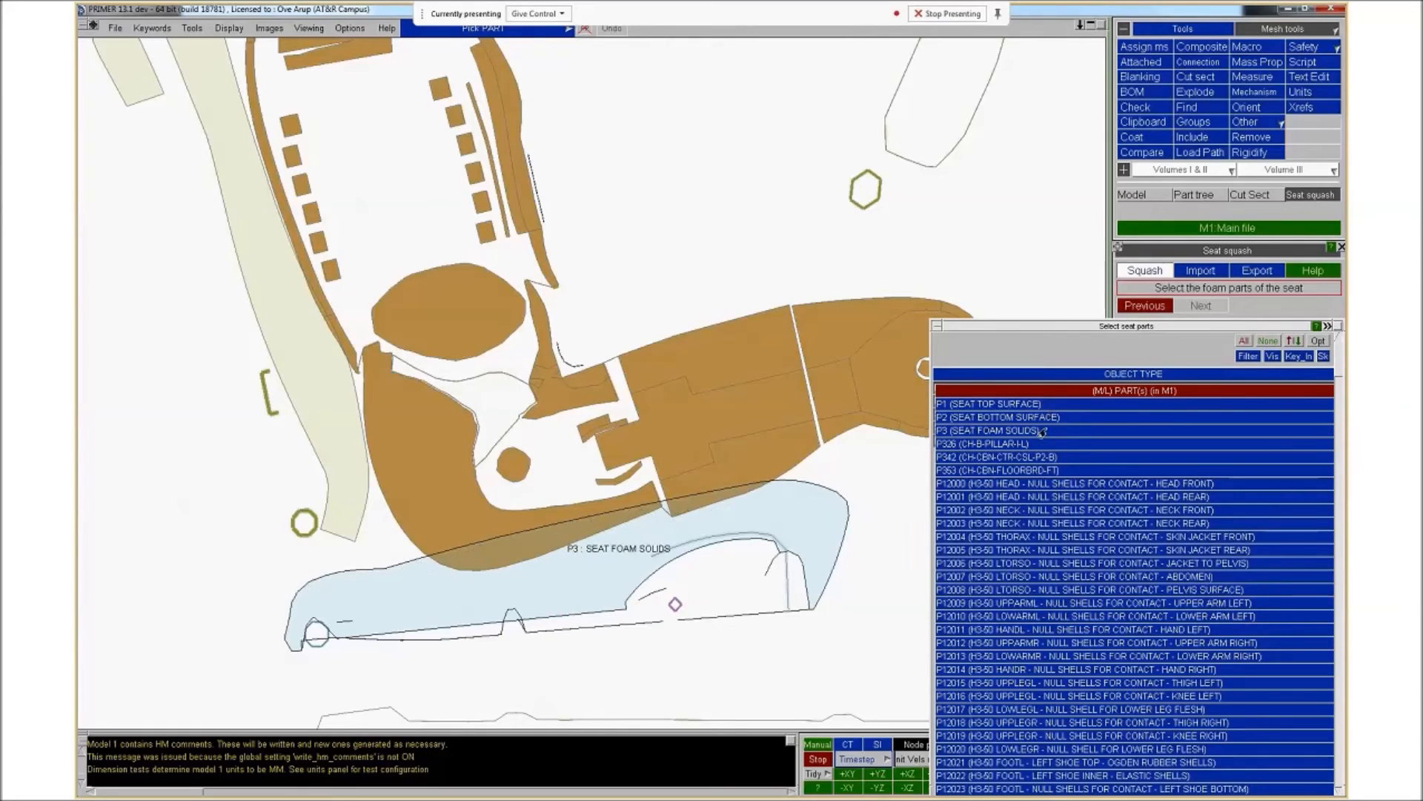
left_click(1042, 431)
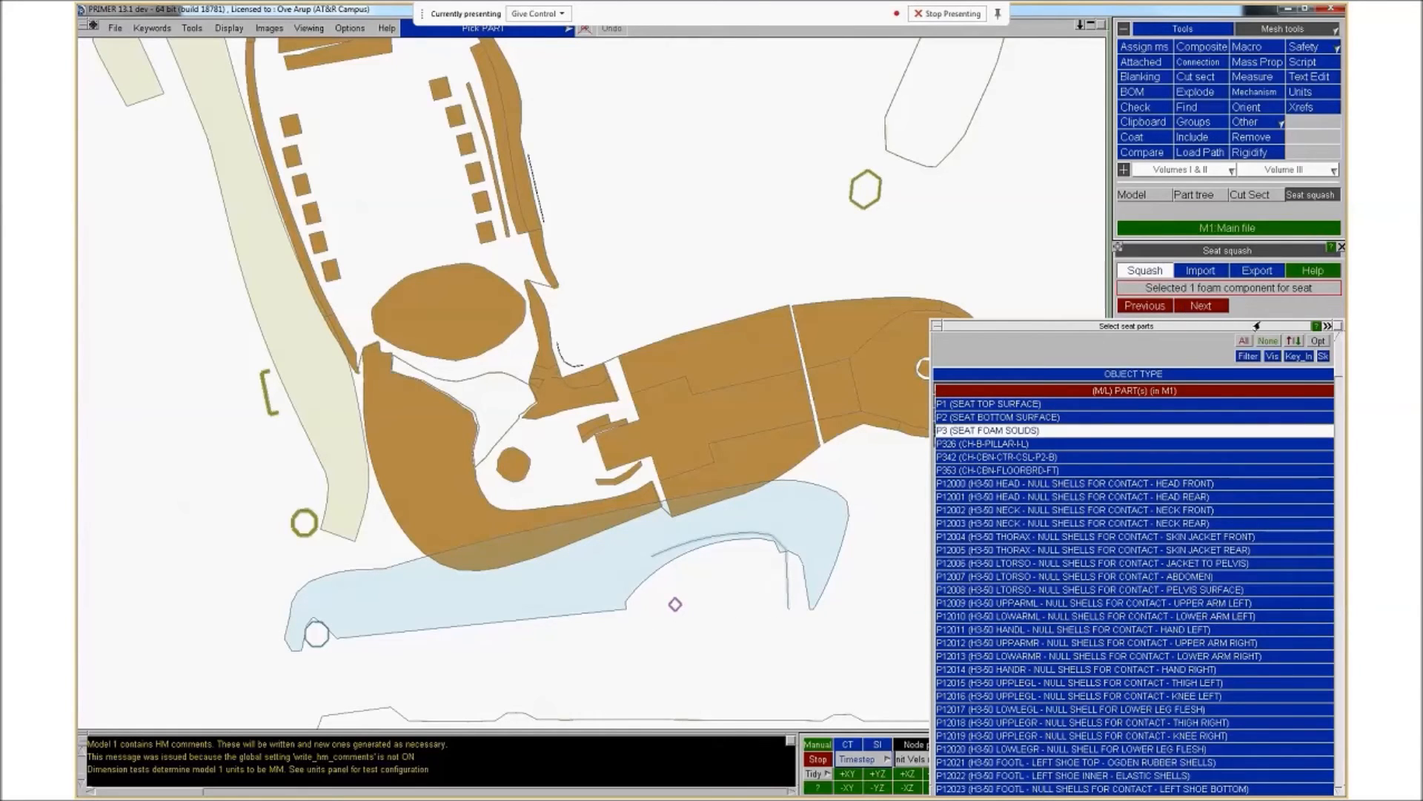
left_click(1203, 306)
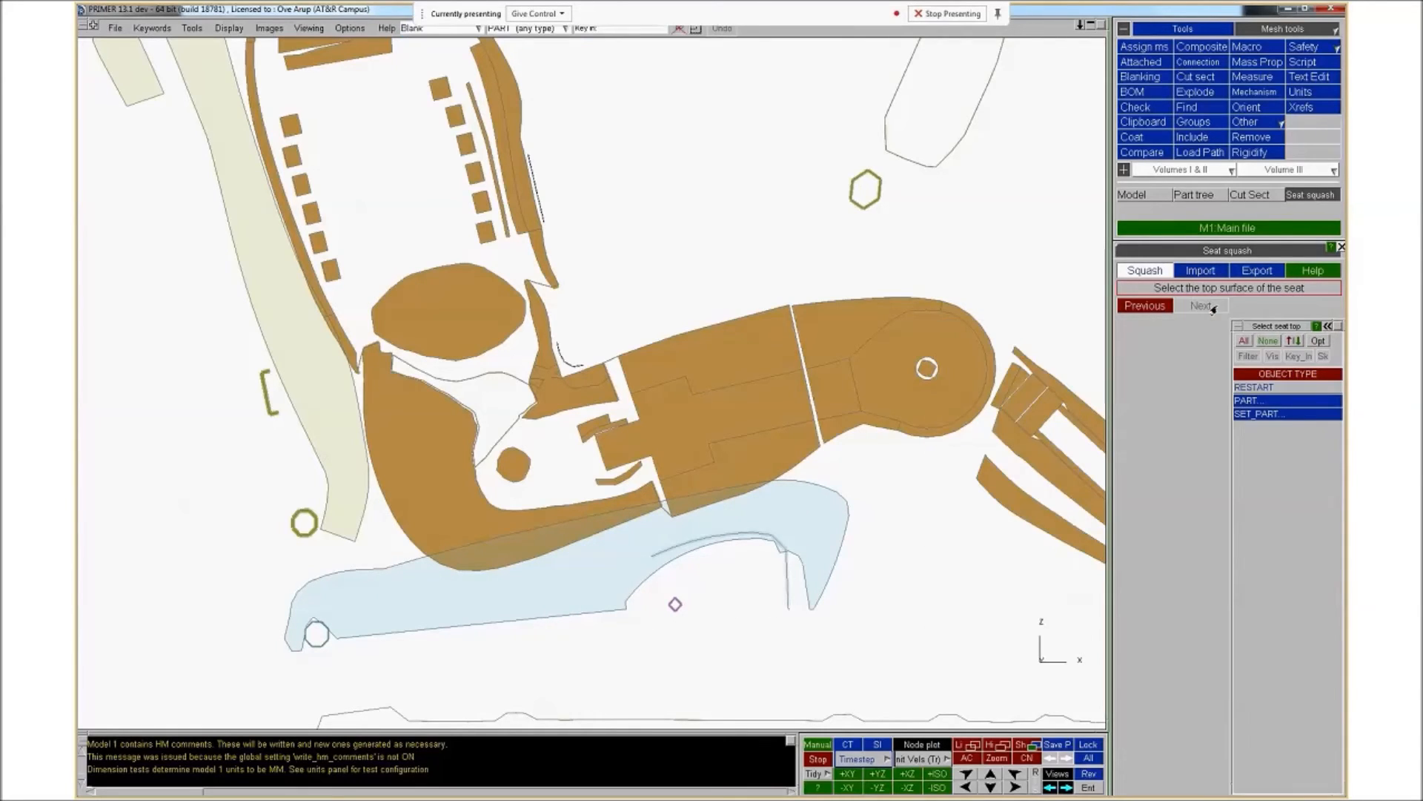
Select P1 SEAT TOP SURFACE as the seat's top surface and continue
left_click(1247, 402)
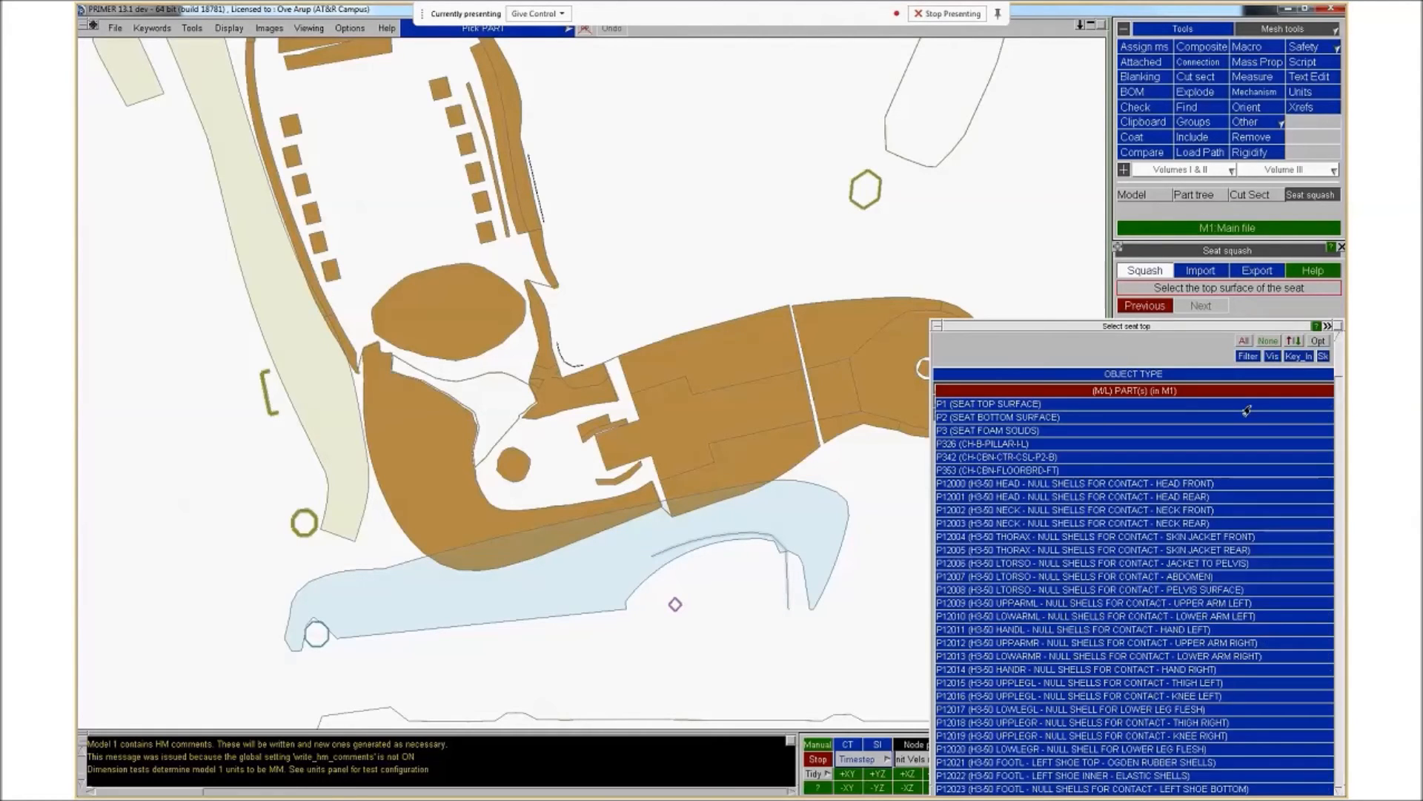
left_click(985, 404)
left_click(1192, 307)
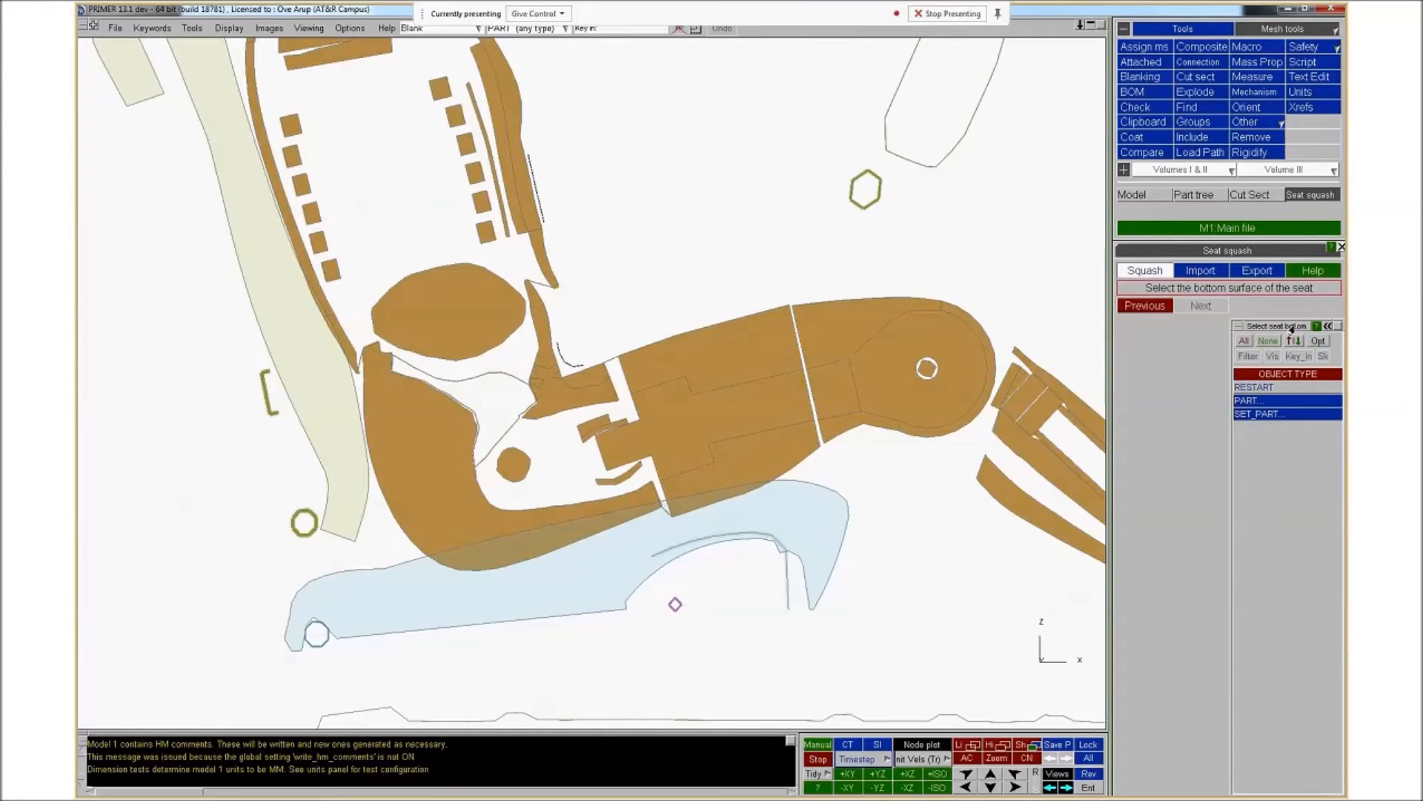
Select P2 SEAT BOTTOM SURFACE as the seat's bottom surface and continue
left_click(1269, 401)
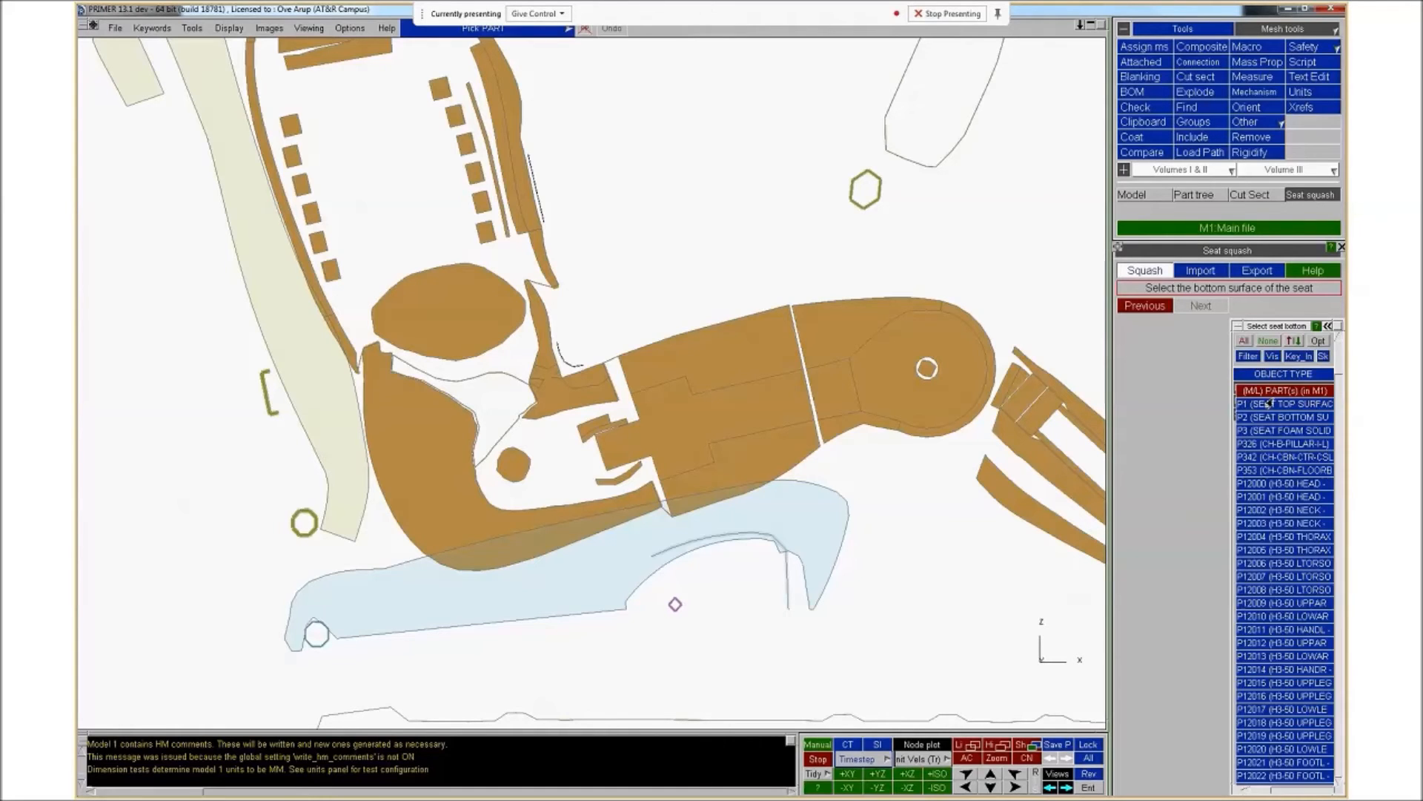
left_click(1057, 418)
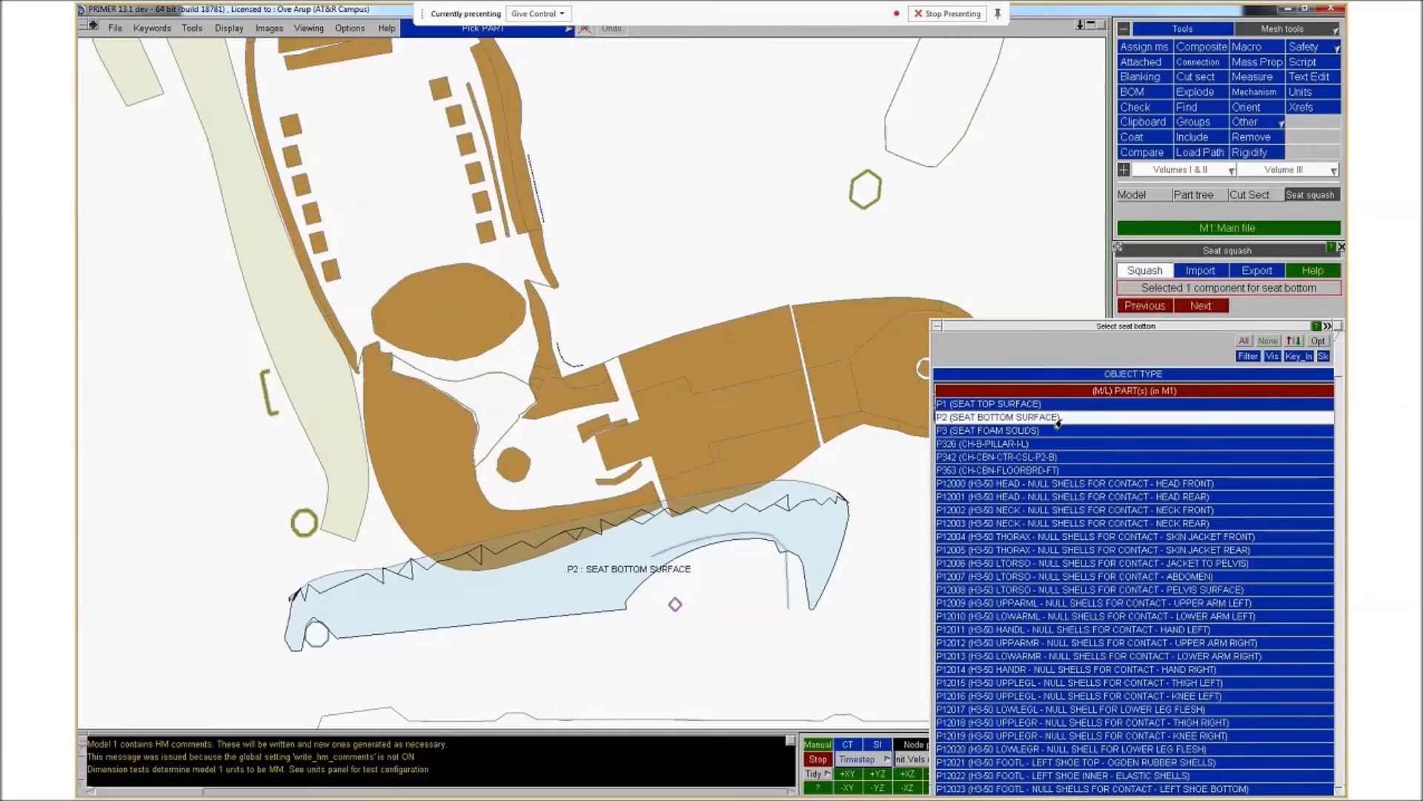
left_click(1200, 306)
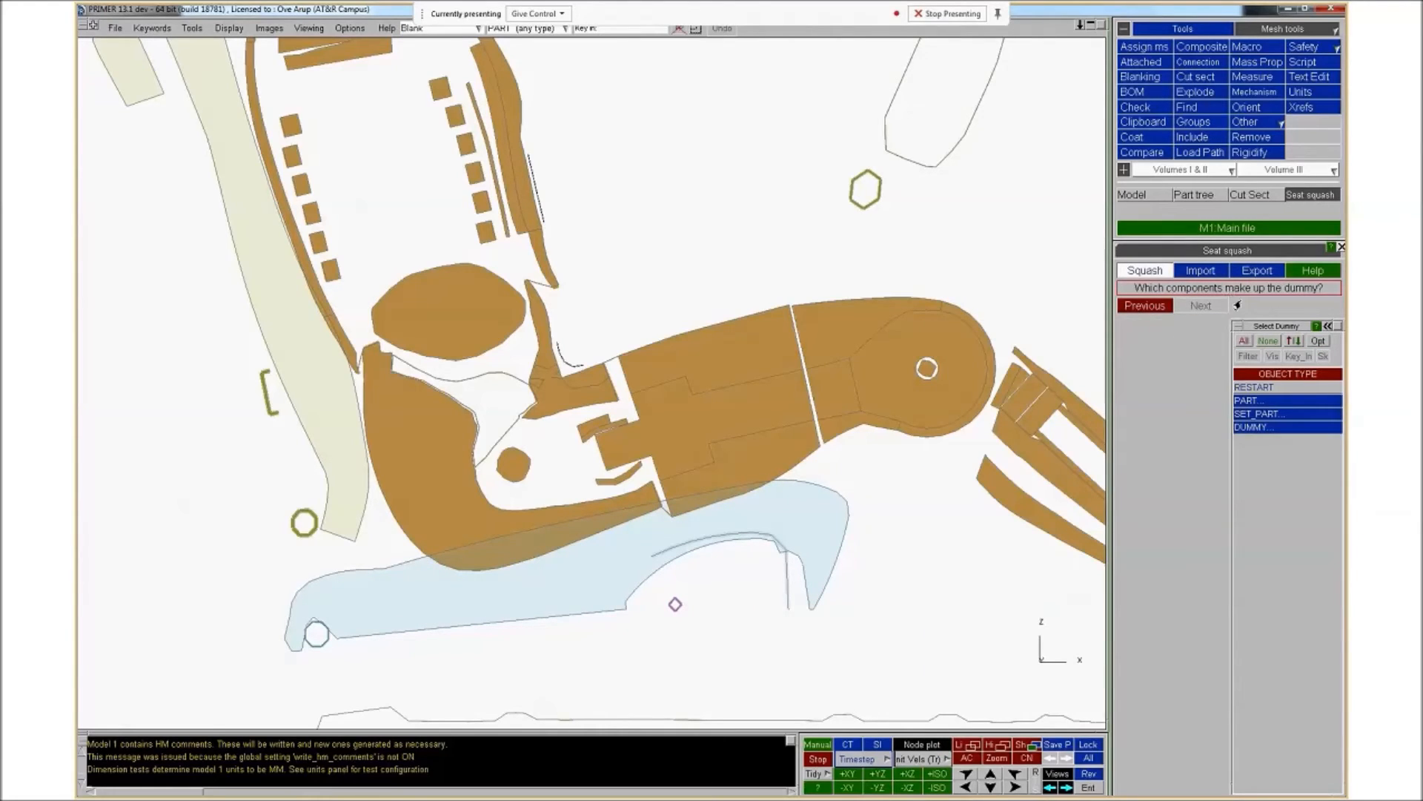
Choose DUMMY1 (H350 V5.1 PRIMER TREE FILE) as the dummy components and continue
left_click(1260, 427)
left_click(1269, 406)
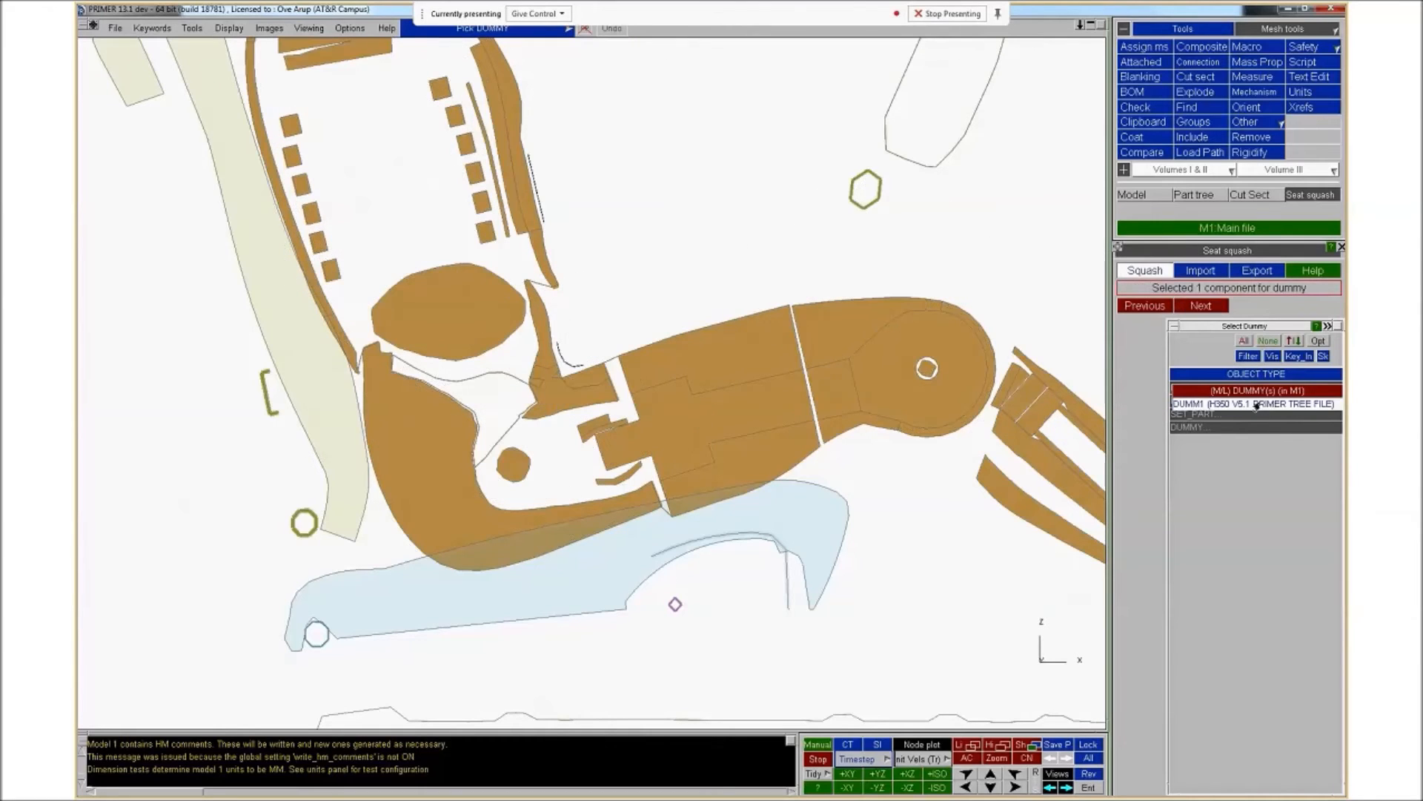
left_click(1202, 305)
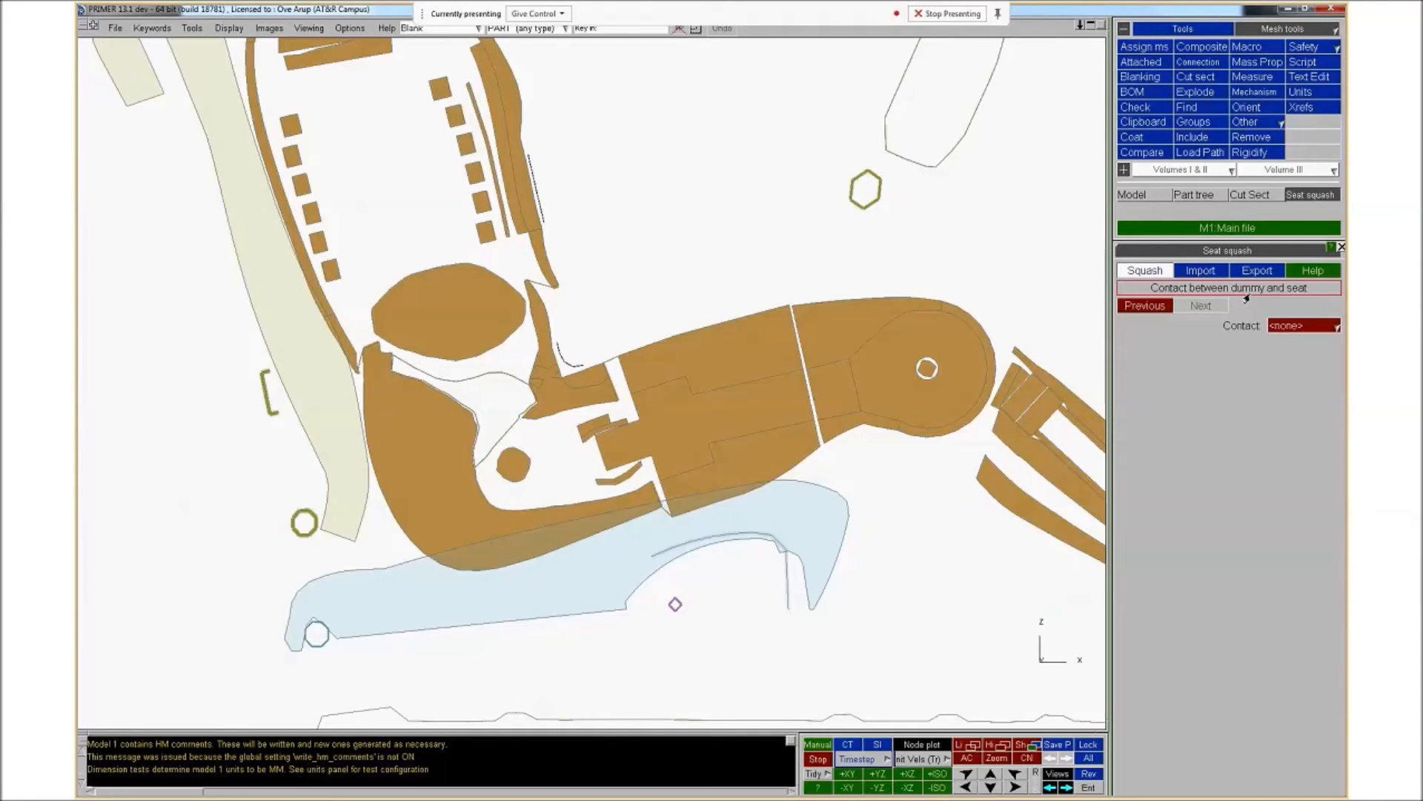
Set the dummy-to-seat contact to CONT12005 (Seat to dummy contact) and continue
left_click(1288, 327)
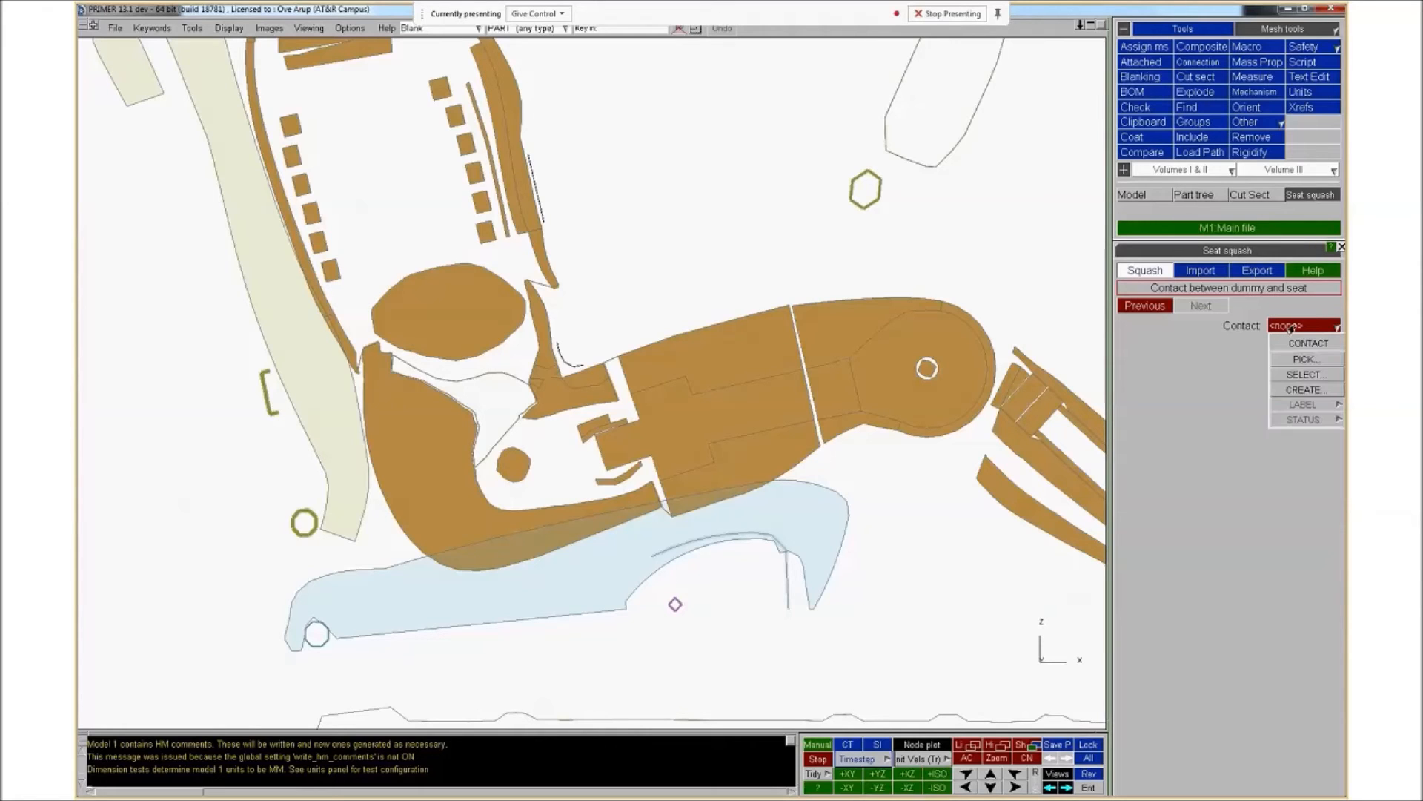
left_click(1298, 344)
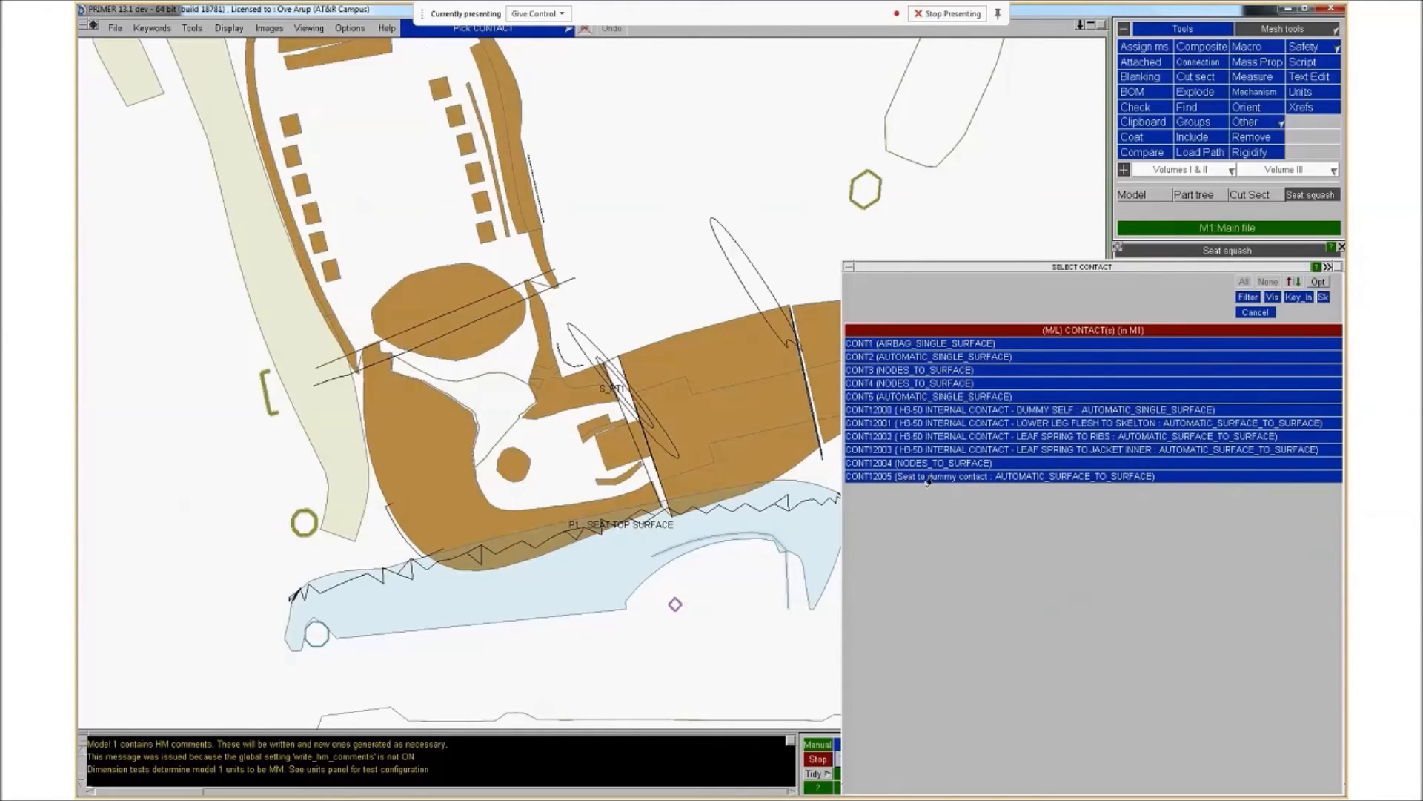
left_click(1045, 476)
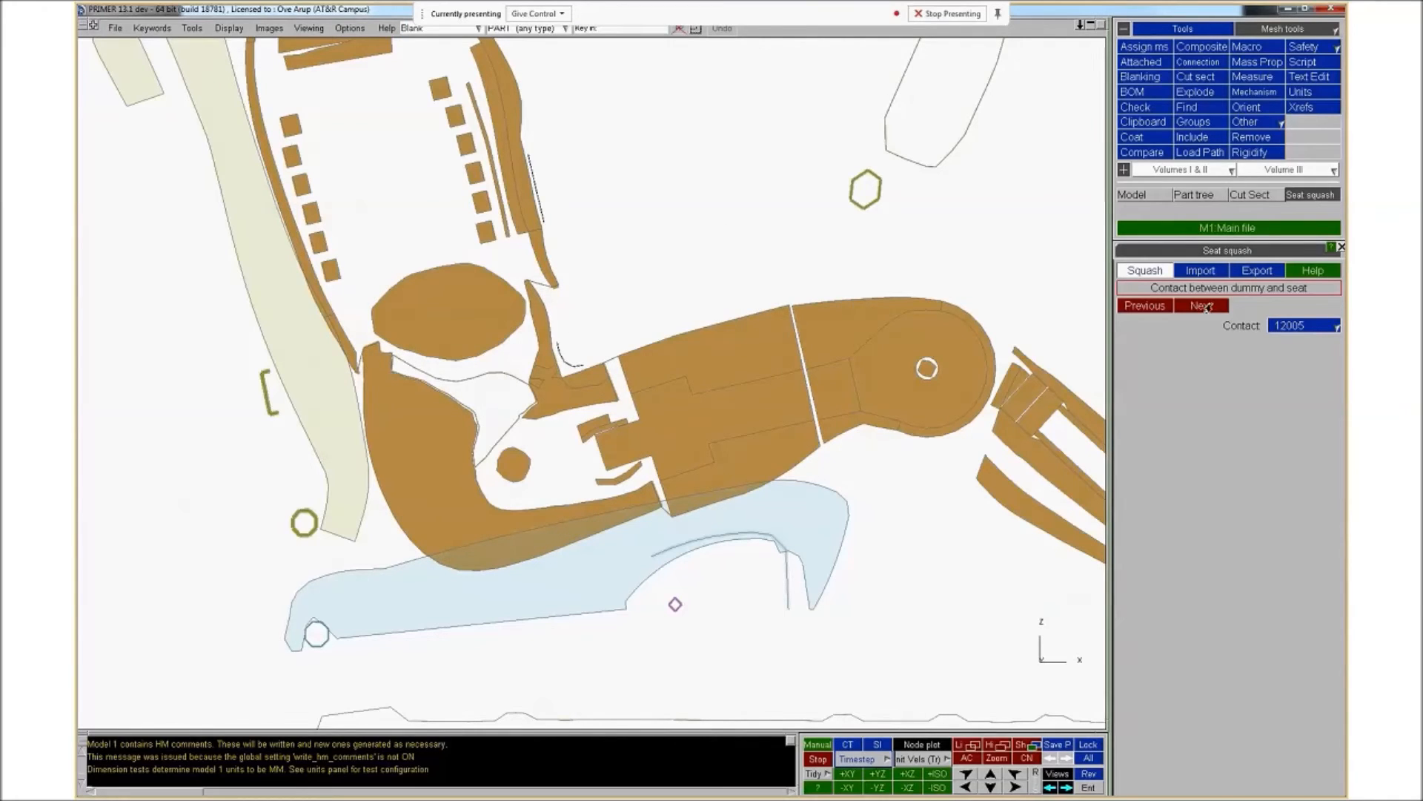
left_click(1203, 306)
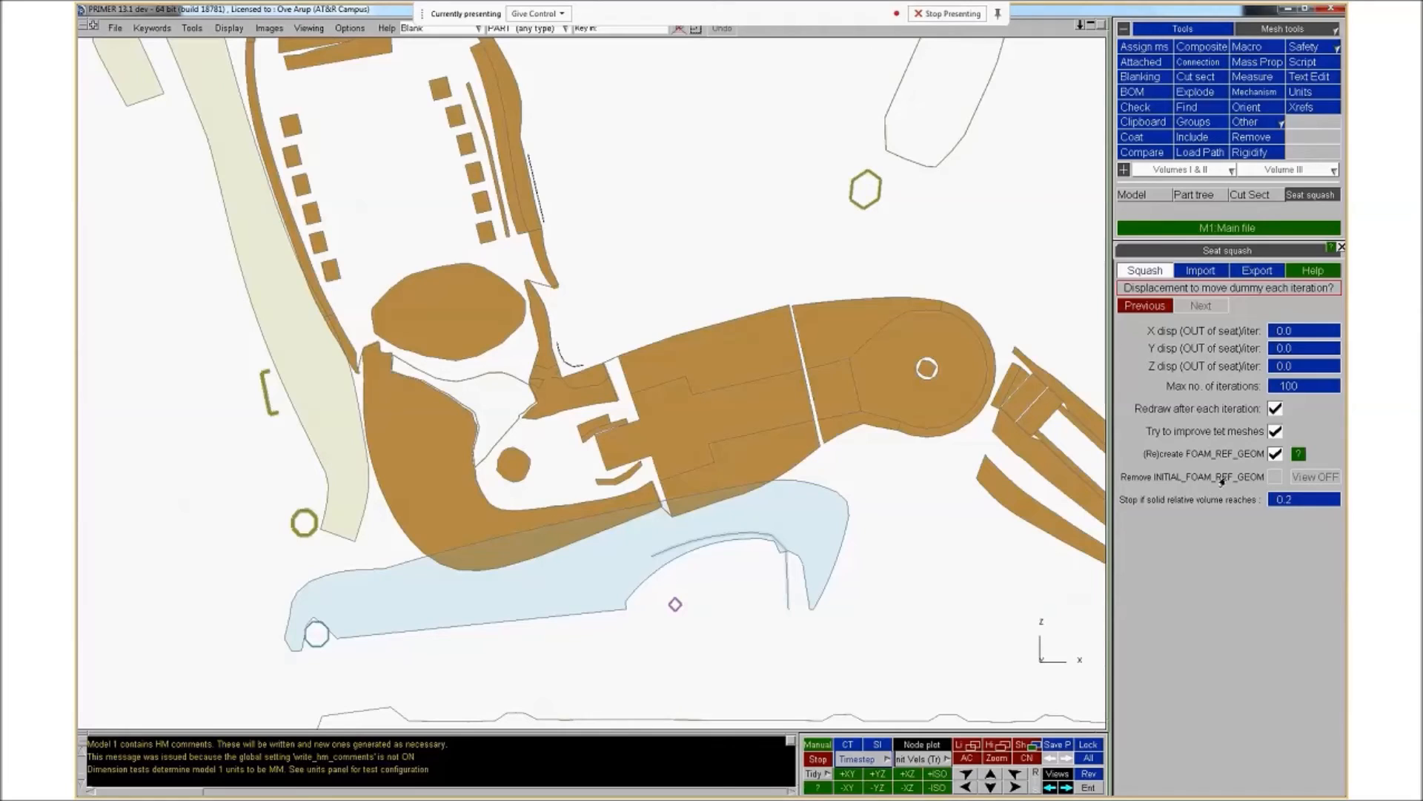
Set the stop solid relative volume to 0.01 and the Z displacement per iteration to 1.0, then continue
left_click(1275, 505)
type("0.01")
key("Return")
left_click(1307, 370)
type("1.0E-")
key("Return")
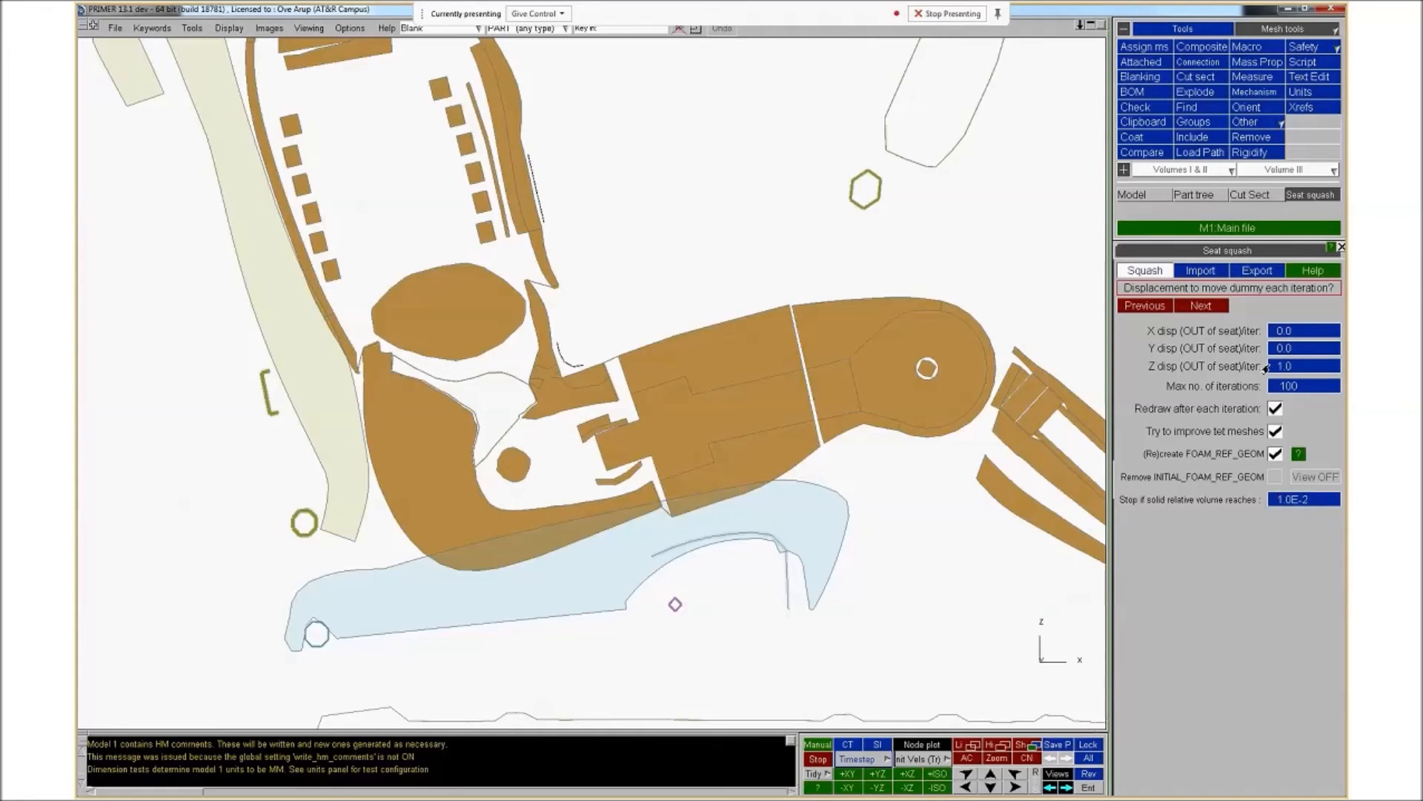
left_click(1212, 307)
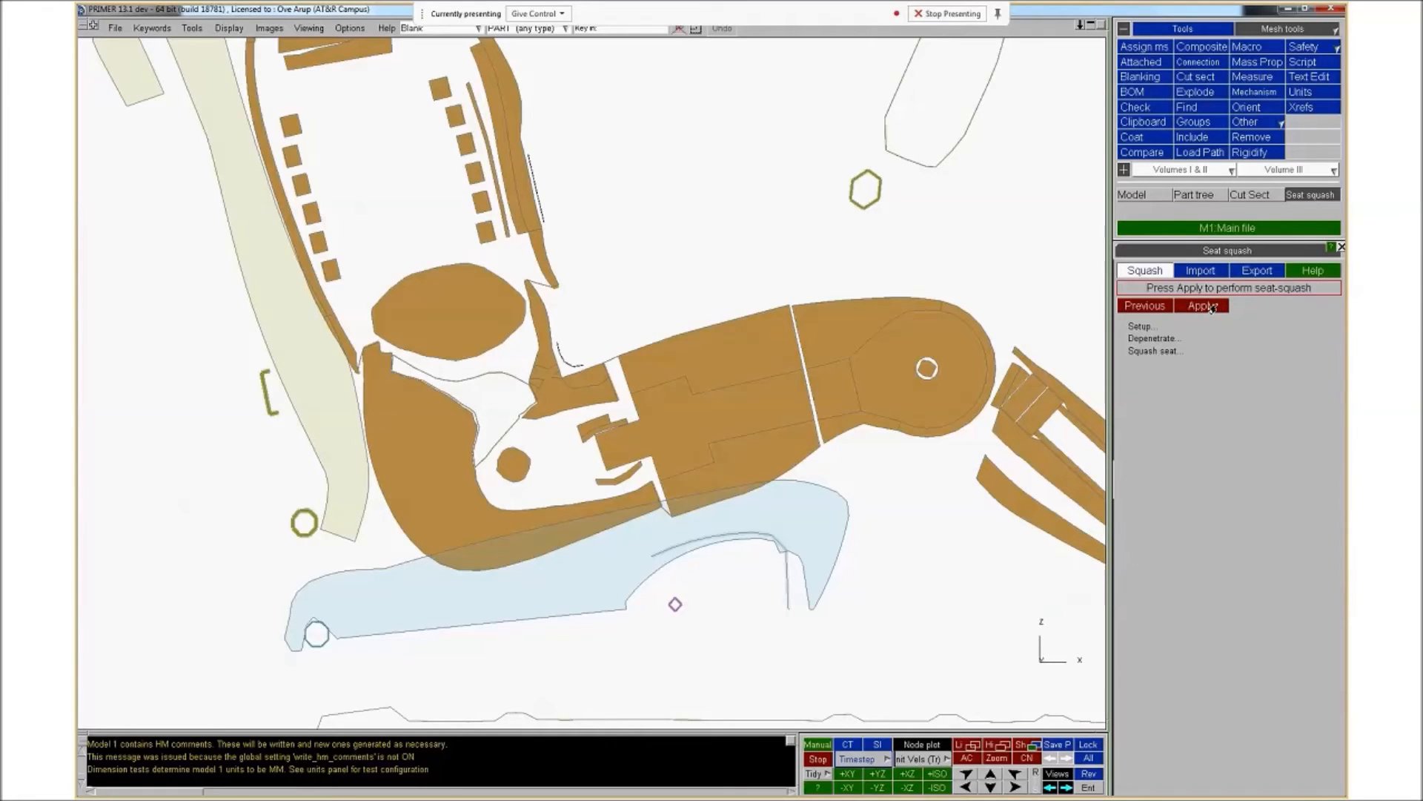
Apply the seat squash and finish the wizard
left_click(1206, 306)
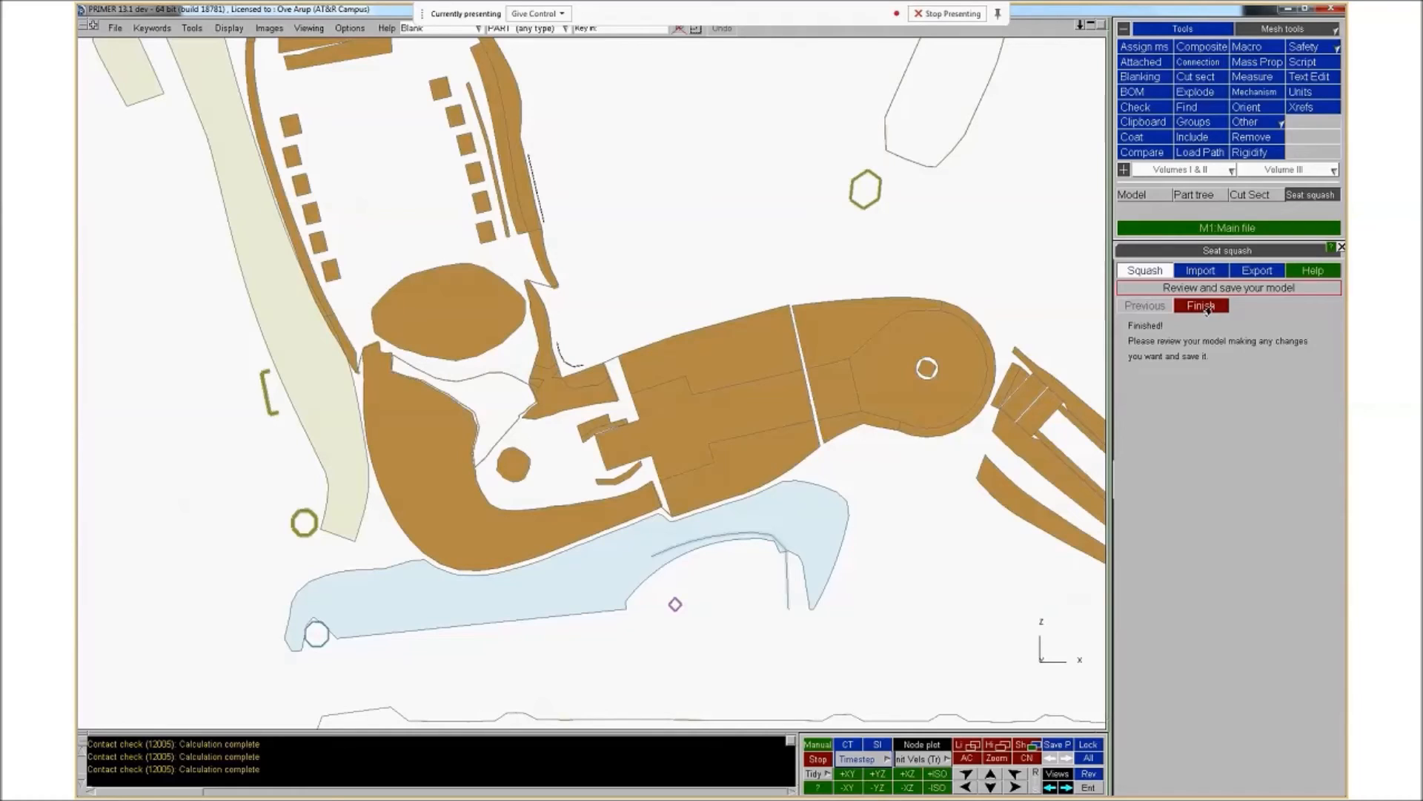
left_click(1205, 306)
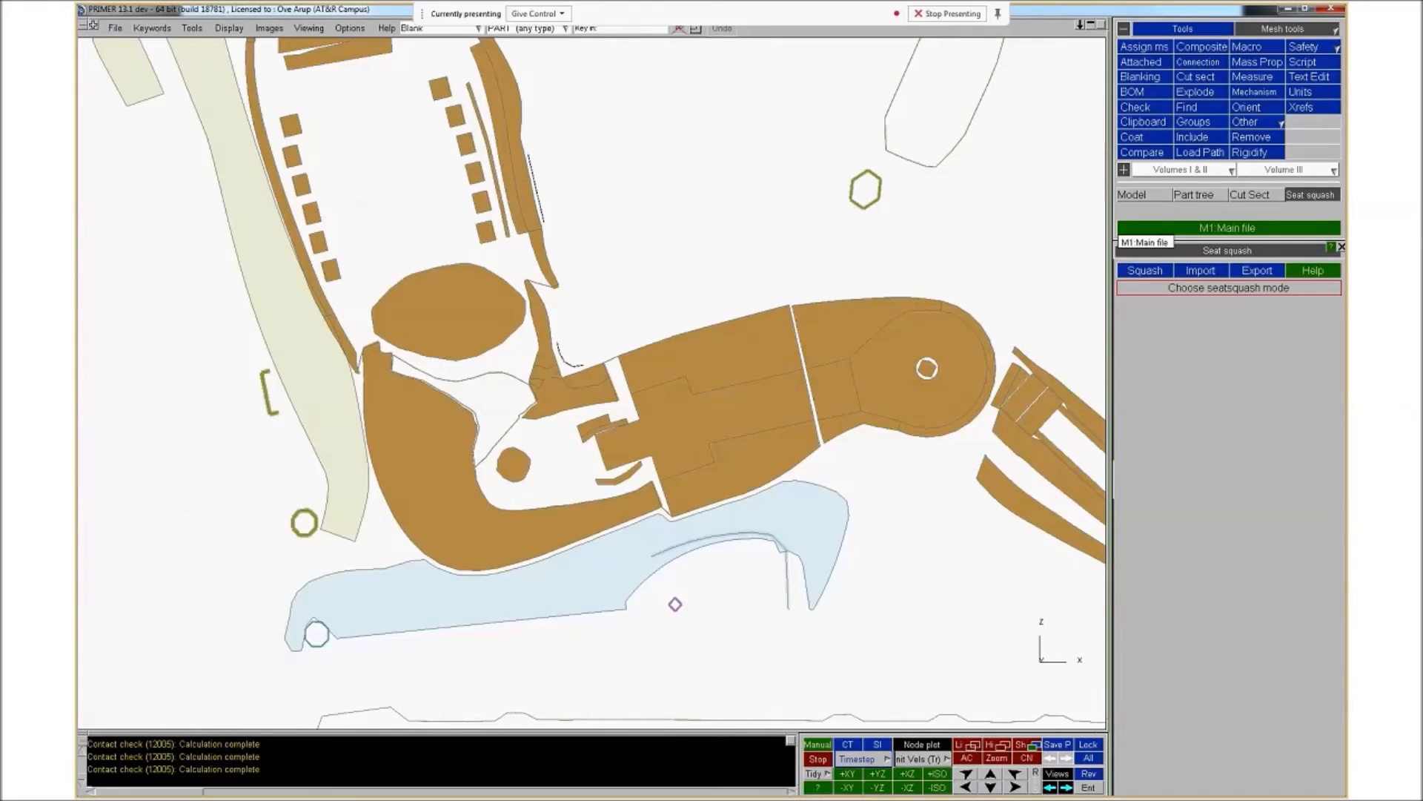
Switch to the presentation slide on LS-DYNA-method foam compression
key("alt+Tab")
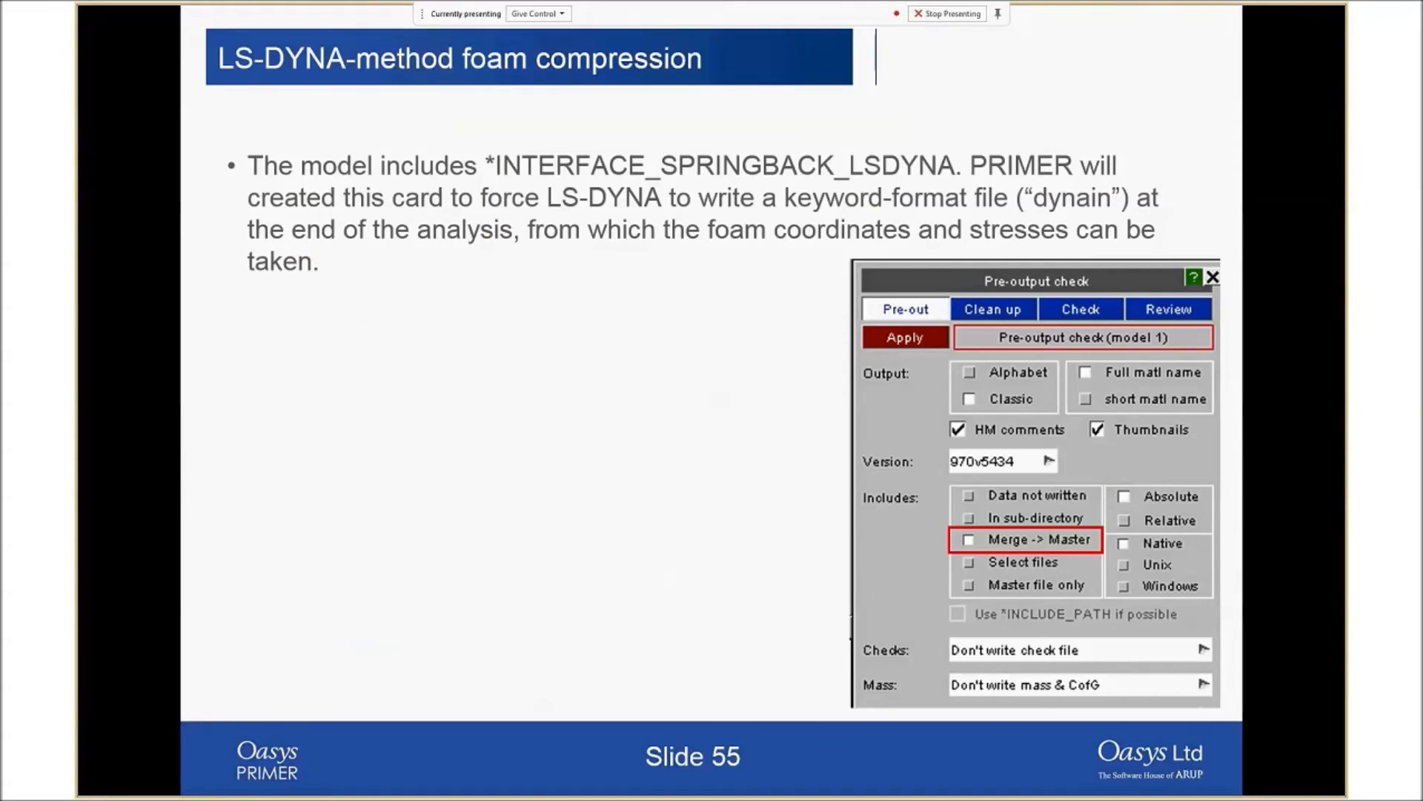